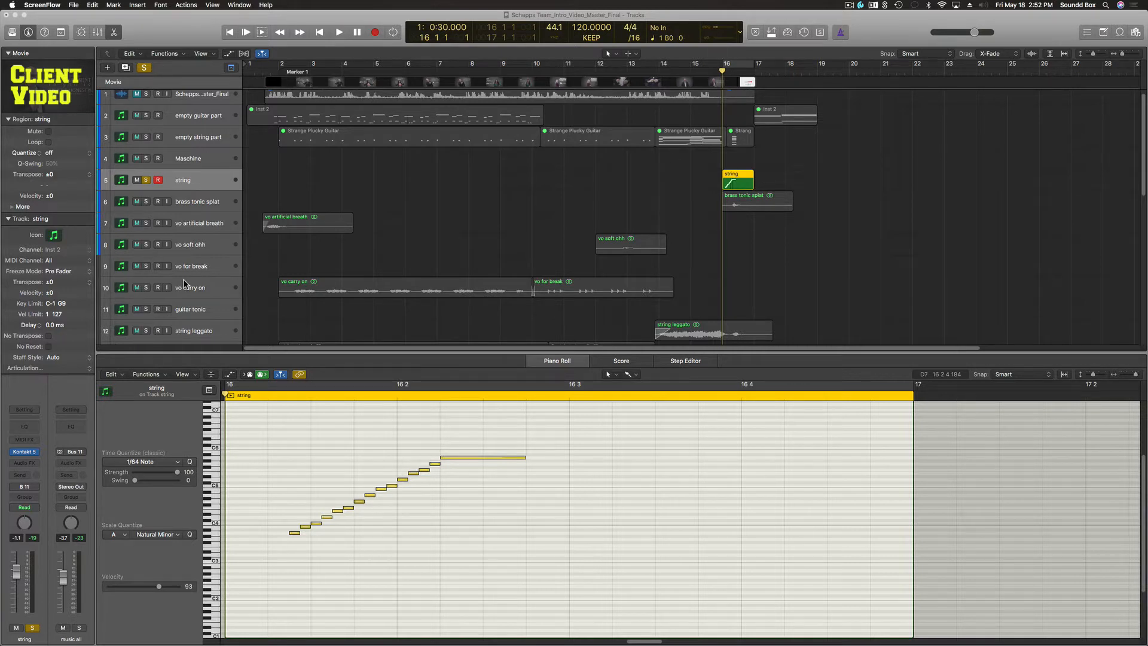
- Turn off solo on the string track and play the full arrangement from around bar 13 through the string run
{"action": "left_click", "coordinate": [146, 179]}
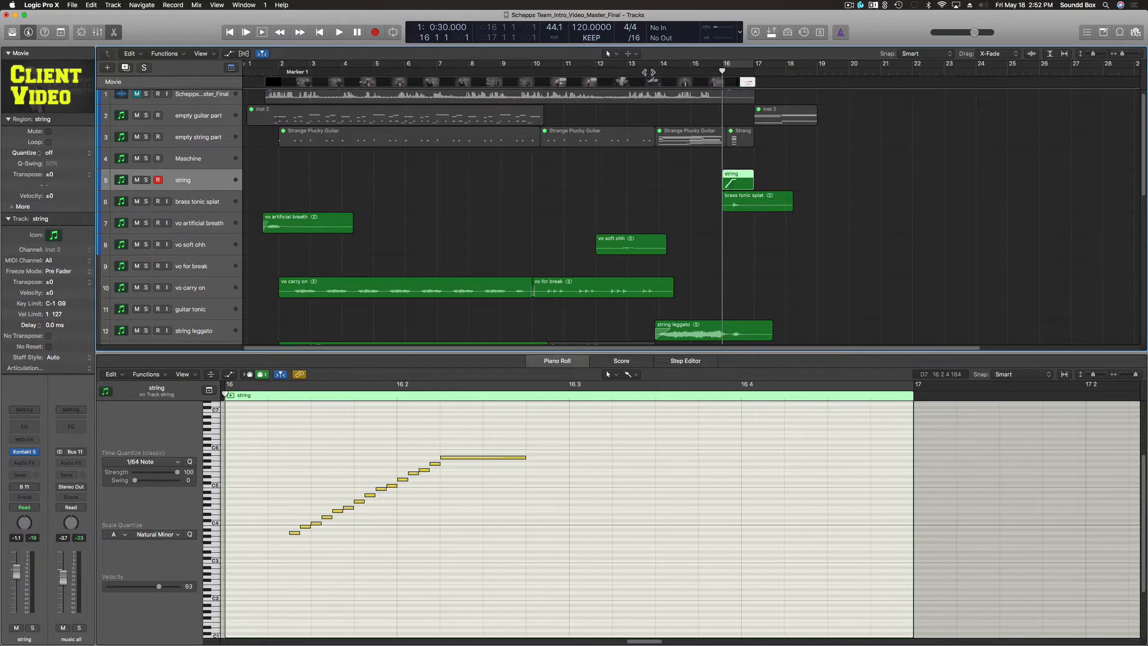
{"action": "left_click", "coordinate": [637, 72]}
{"action": "key", "text": "space"}
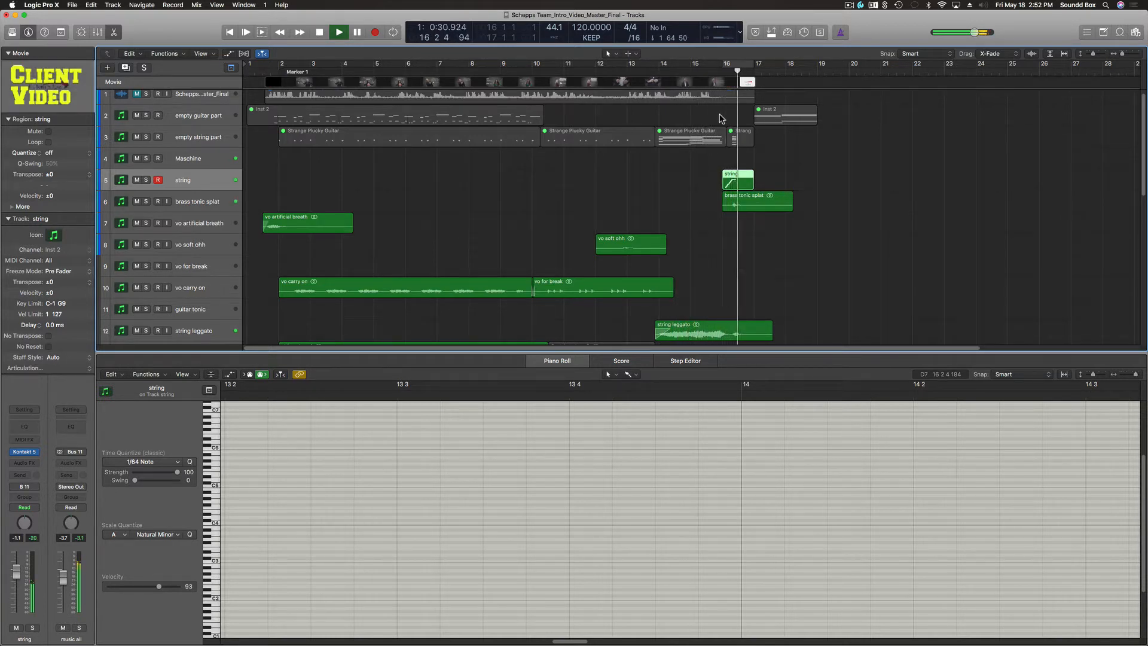
{"action": "key", "text": "space"}
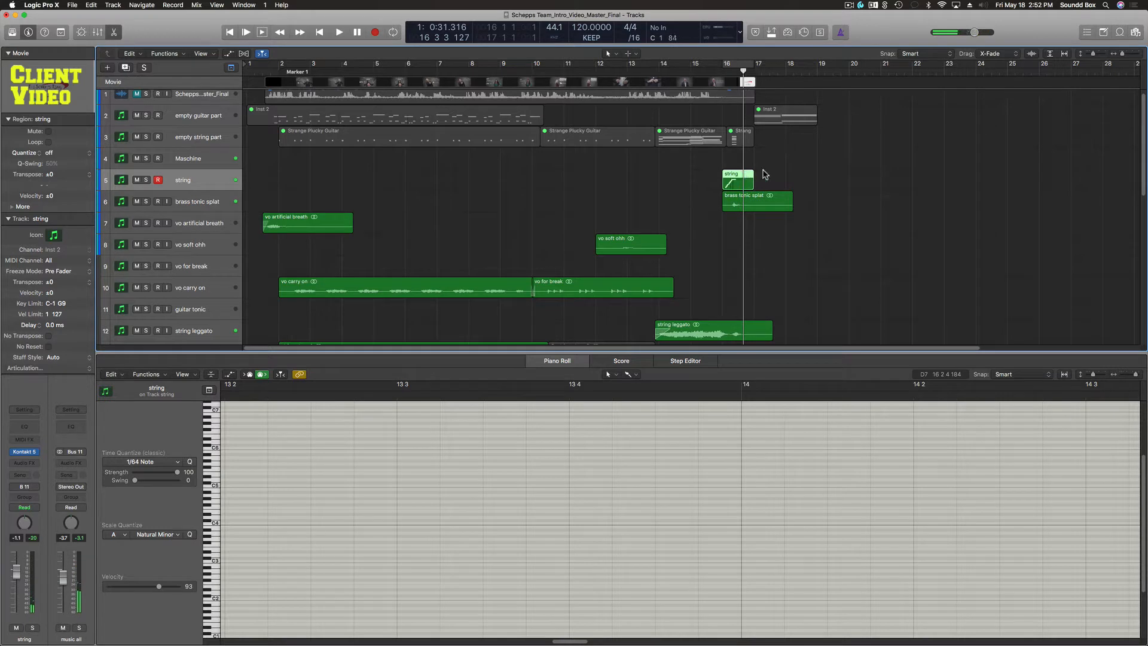
- Open the string region's notes and its Kontakt instrument, and look through the rack at the String Ensemble Essential patch
{"action": "left_click", "coordinate": [748, 179]}
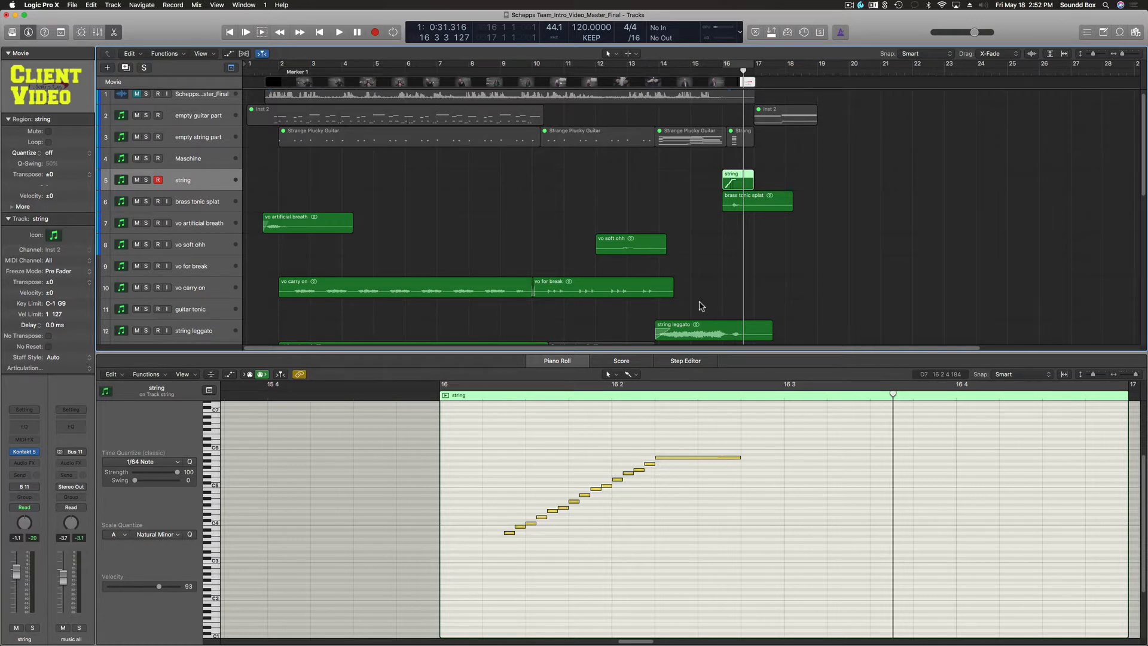
{"action": "key", "text": "v"}
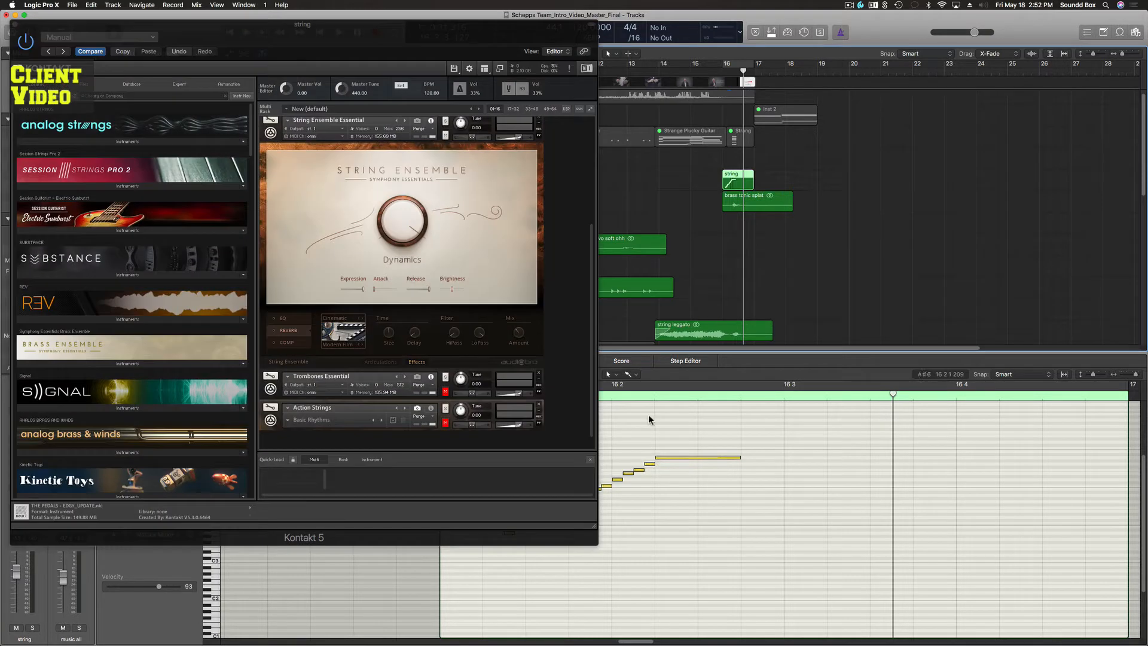
{"action": "scroll", "coordinate": [589, 312], "scroll_direction": "up", "scroll_amount": 5}
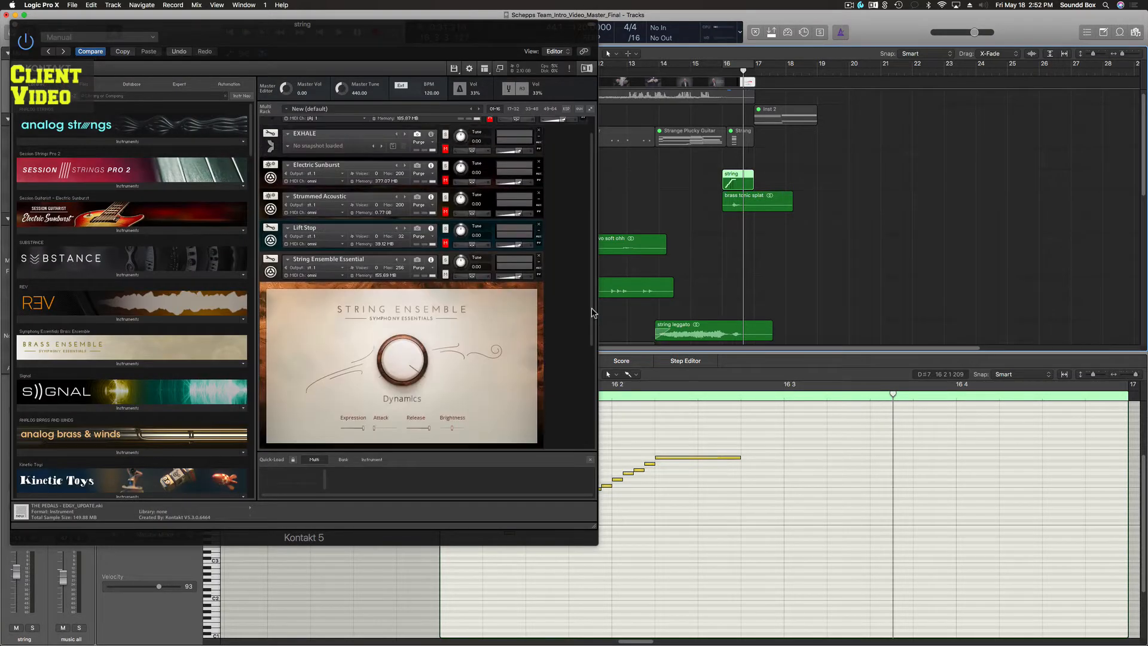
{"action": "scroll", "coordinate": [589, 312], "scroll_direction": "down", "scroll_amount": 5}
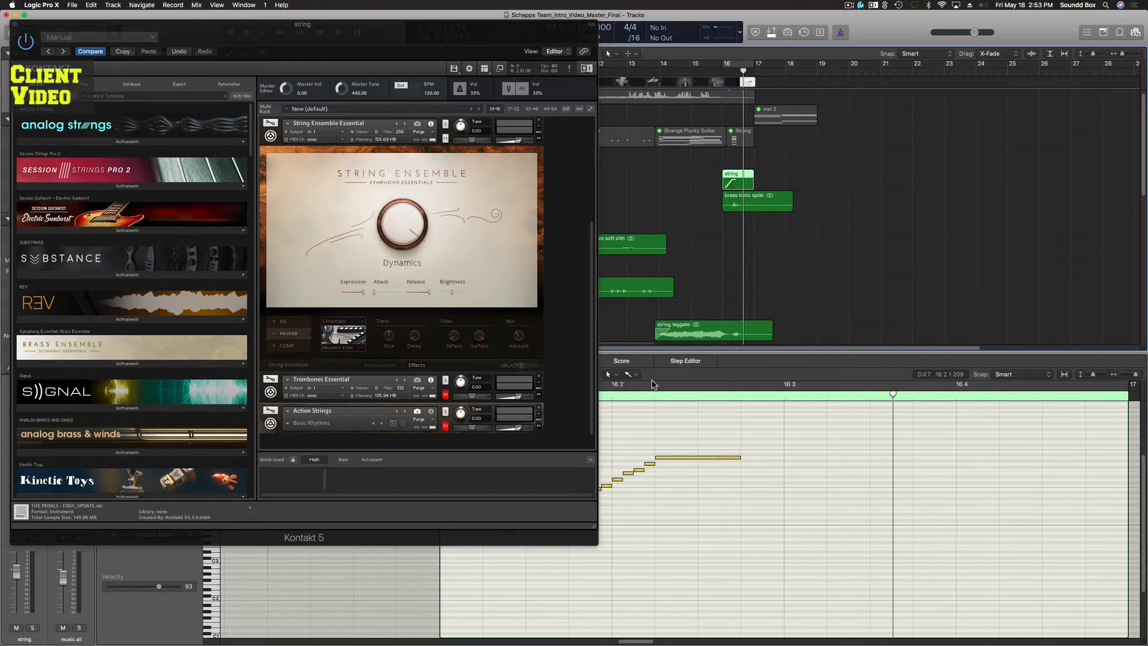
{"action": "left_click", "coordinate": [643, 419]}
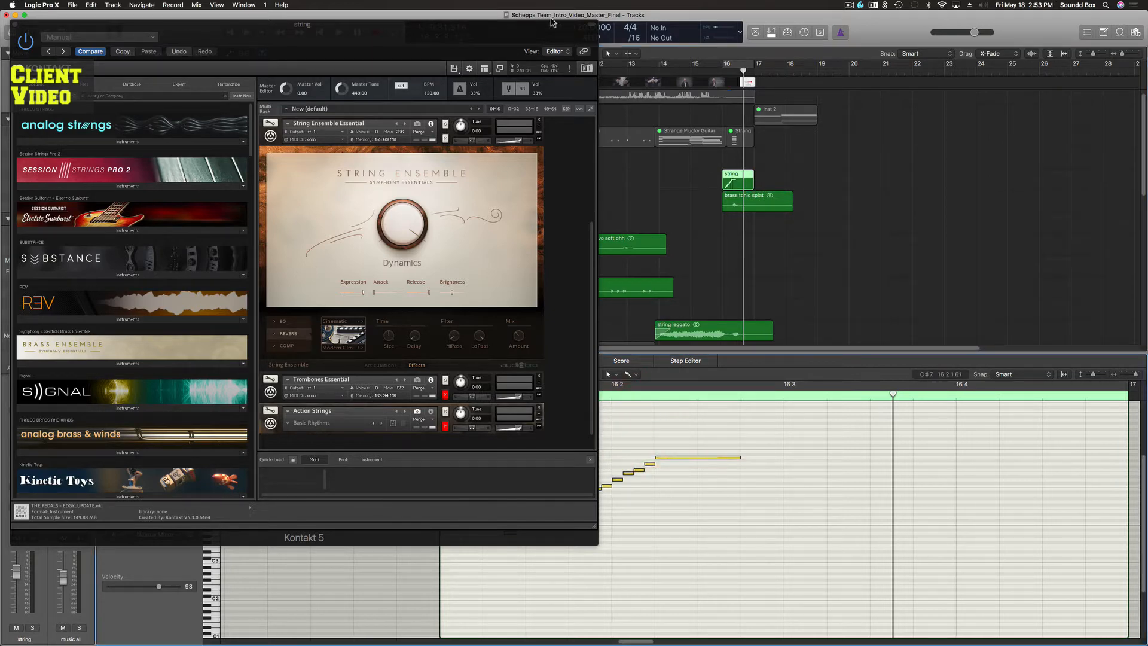
{"action": "left_click_drag", "start_coordinate": [551, 27], "coordinate": [494, 4]}
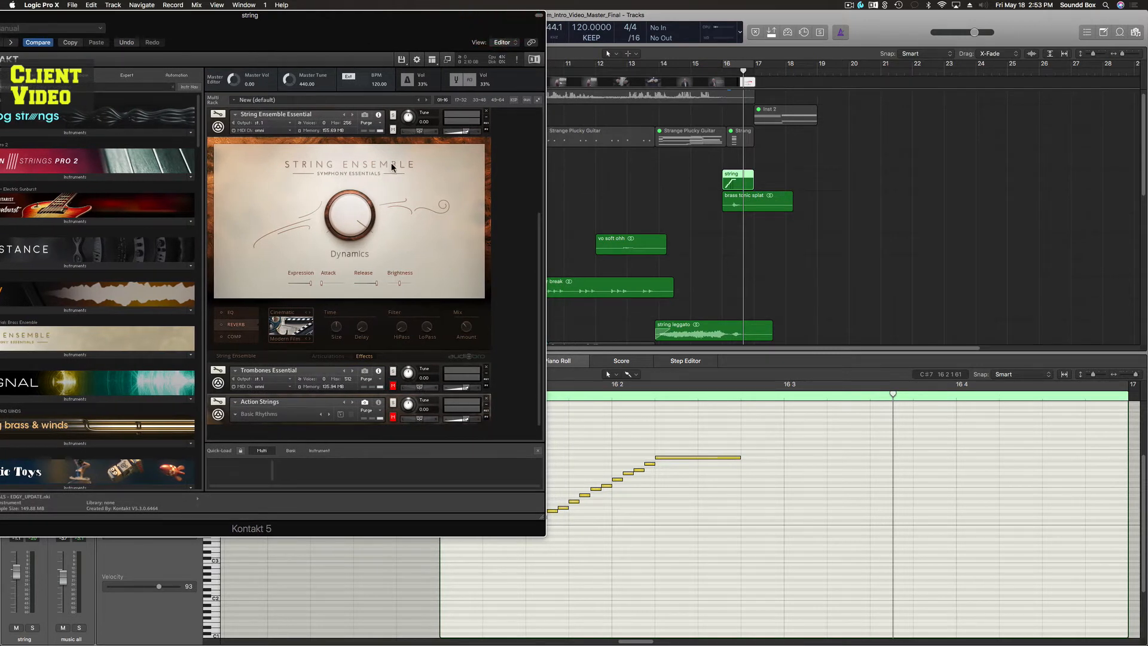
- Place the playhead at bar 16, reselect the string region and close the Kontakt window
{"action": "left_click", "coordinate": [727, 232]}
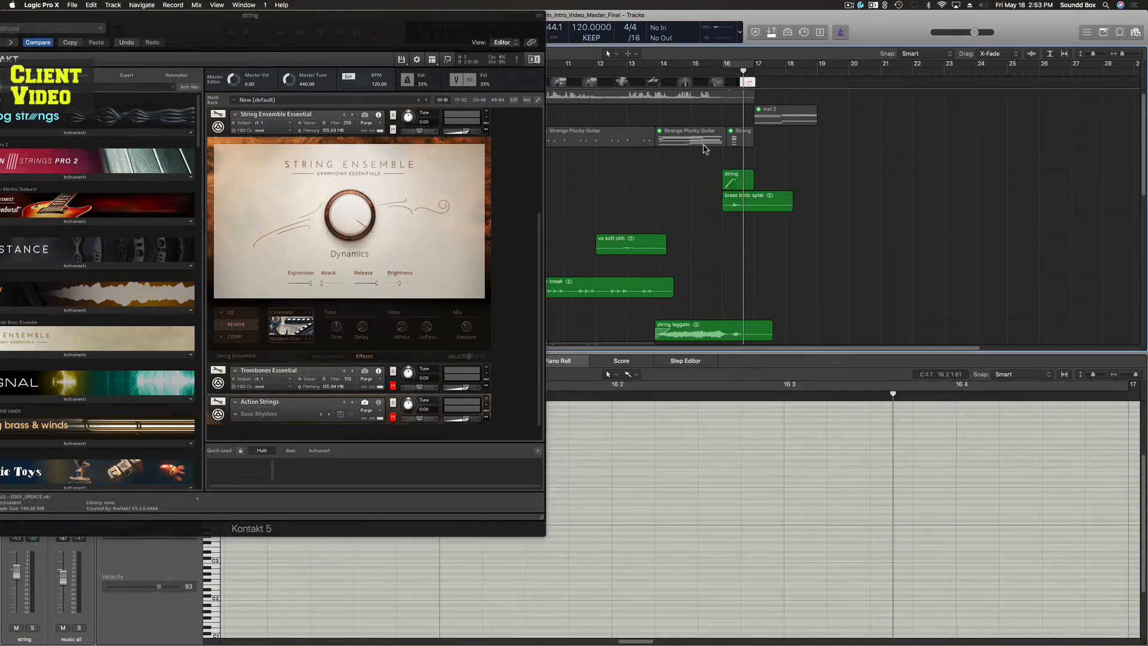
{"action": "left_click", "coordinate": [722, 67]}
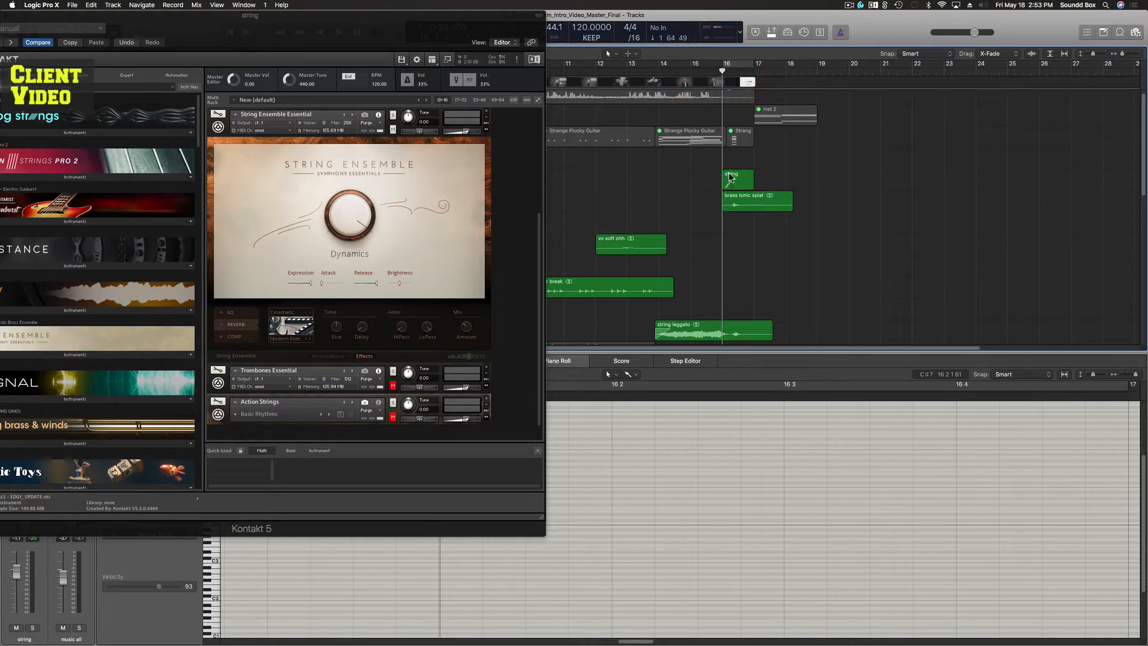
{"action": "left_click", "coordinate": [731, 178]}
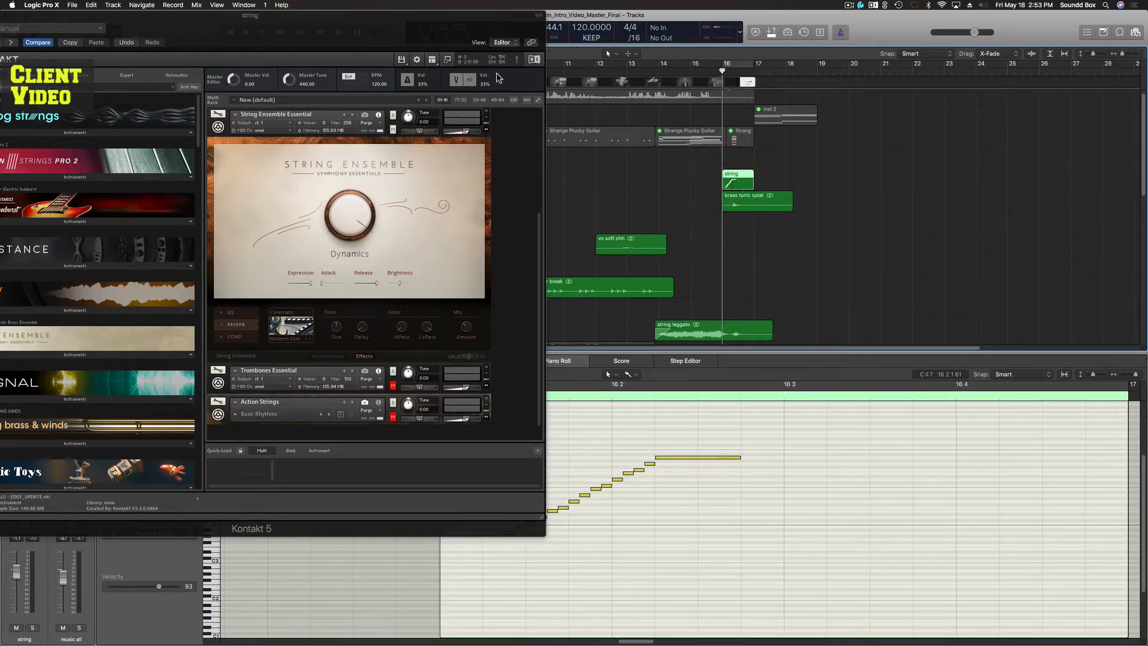
{"action": "key", "text": "v"}
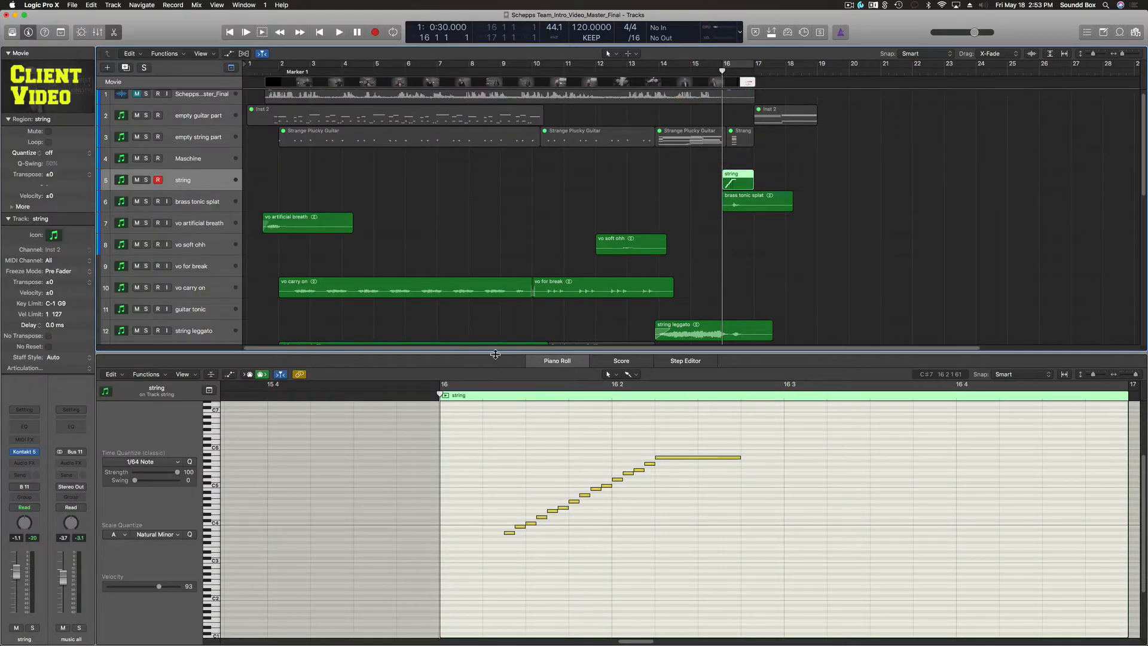
- Audition the first and last notes of the string run and look over the available Scale Quantize scales
{"action": "left_click", "coordinate": [509, 534]}
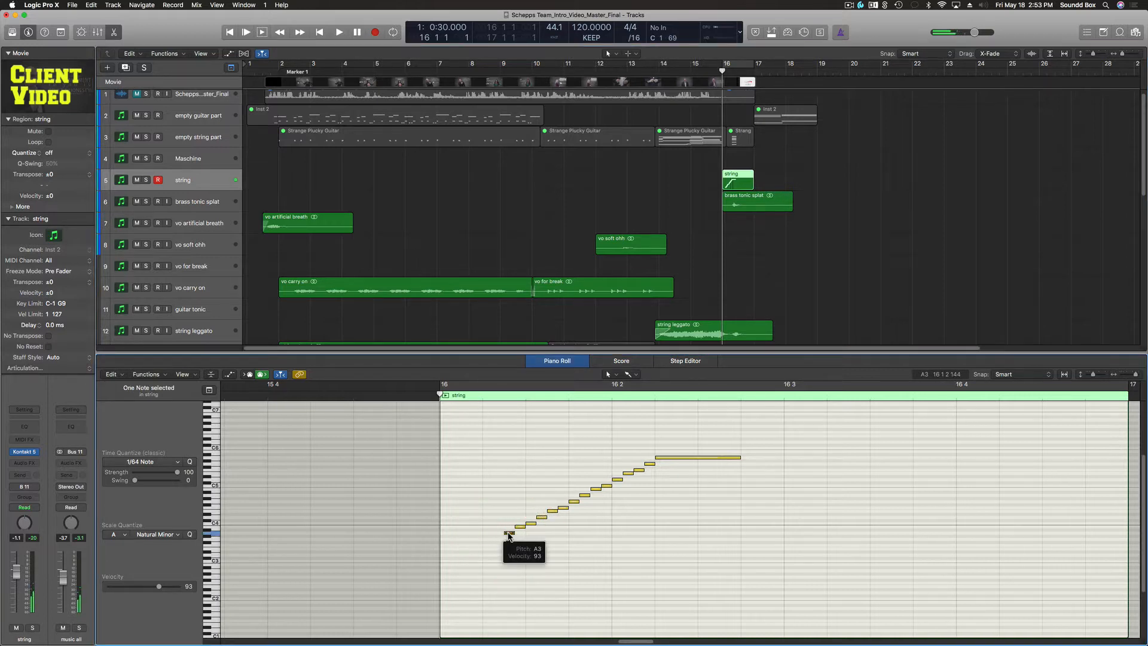
{"action": "left_click", "coordinate": [668, 458]}
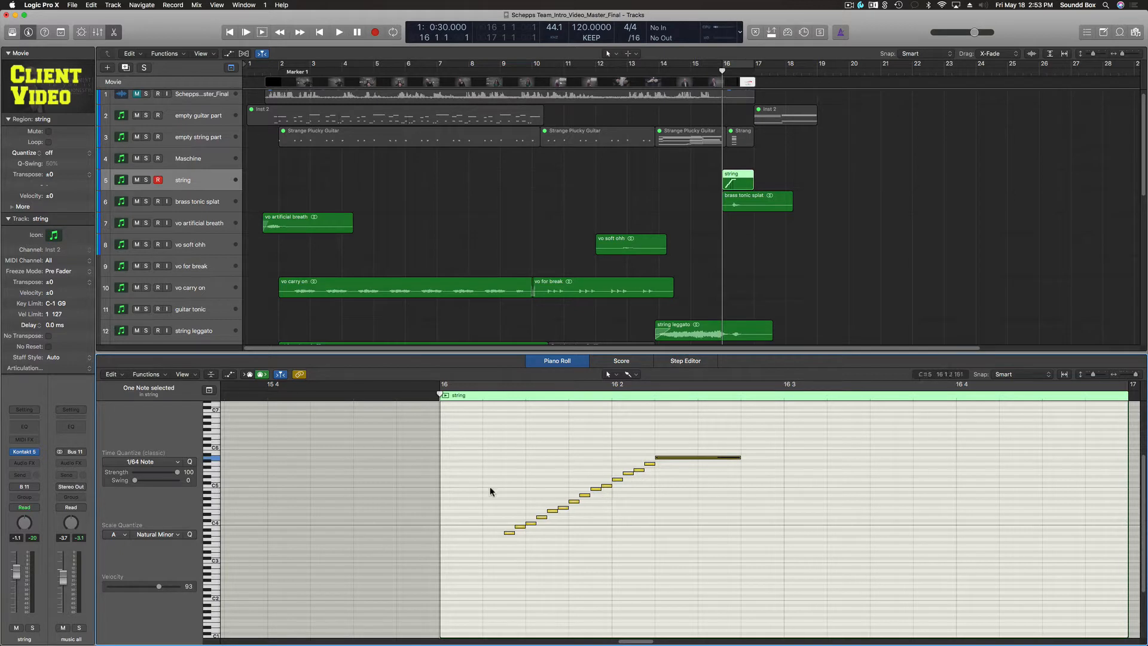
{"action": "left_click", "coordinate": [177, 535]}
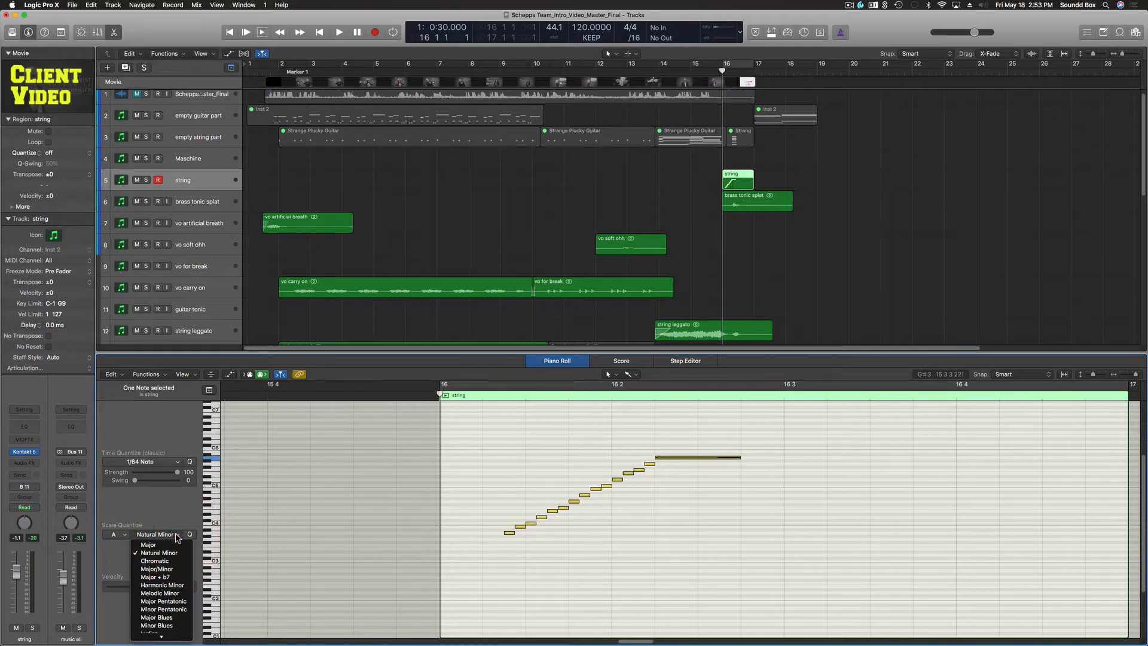
{"action": "left_click", "coordinate": [519, 537]}
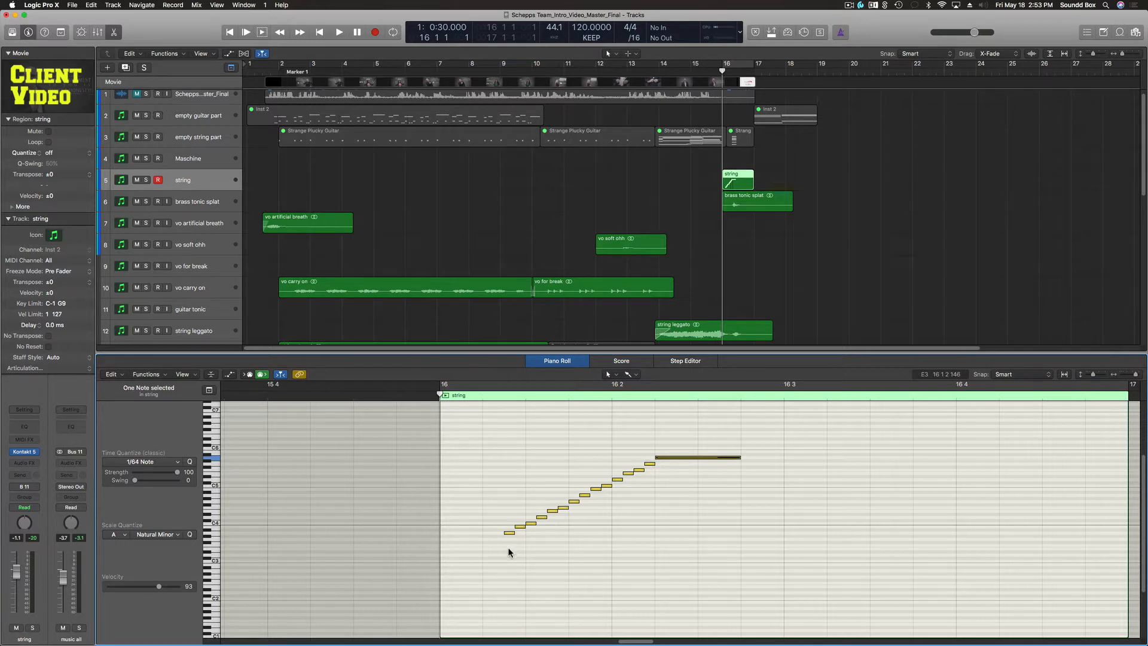
- Check which tool is assigned as the Piano Roll's alternate tool and examine the pitch range below the string run
{"action": "scroll", "coordinate": [529, 572], "scroll_direction": "right", "scroll_amount": 2}
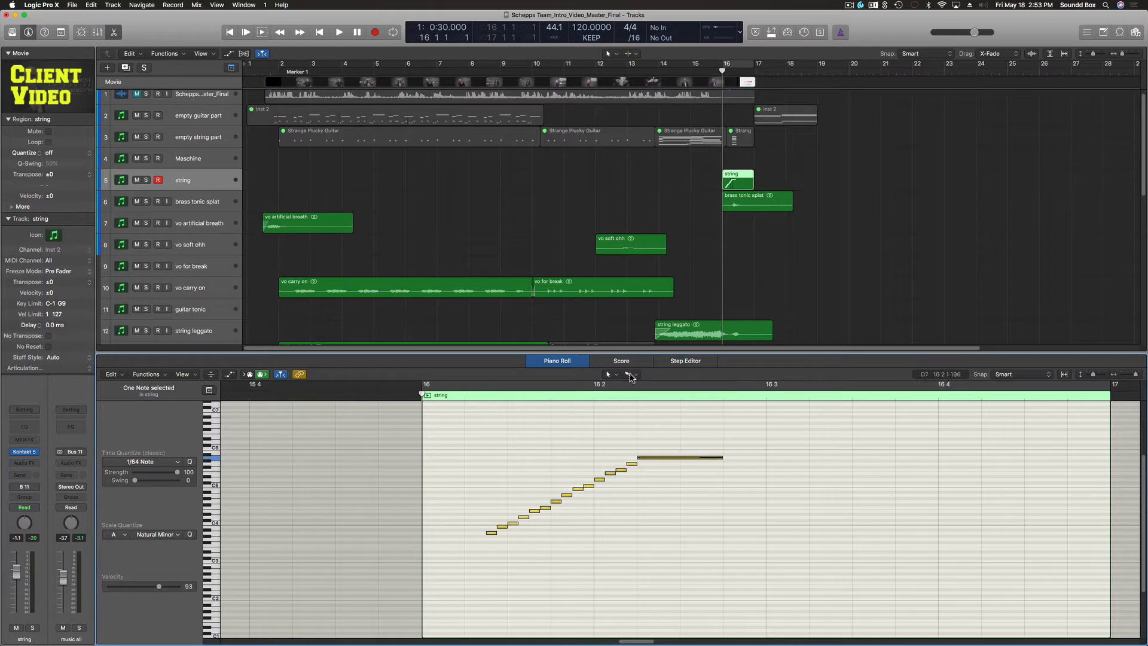
{"action": "left_click", "coordinate": [630, 375]}
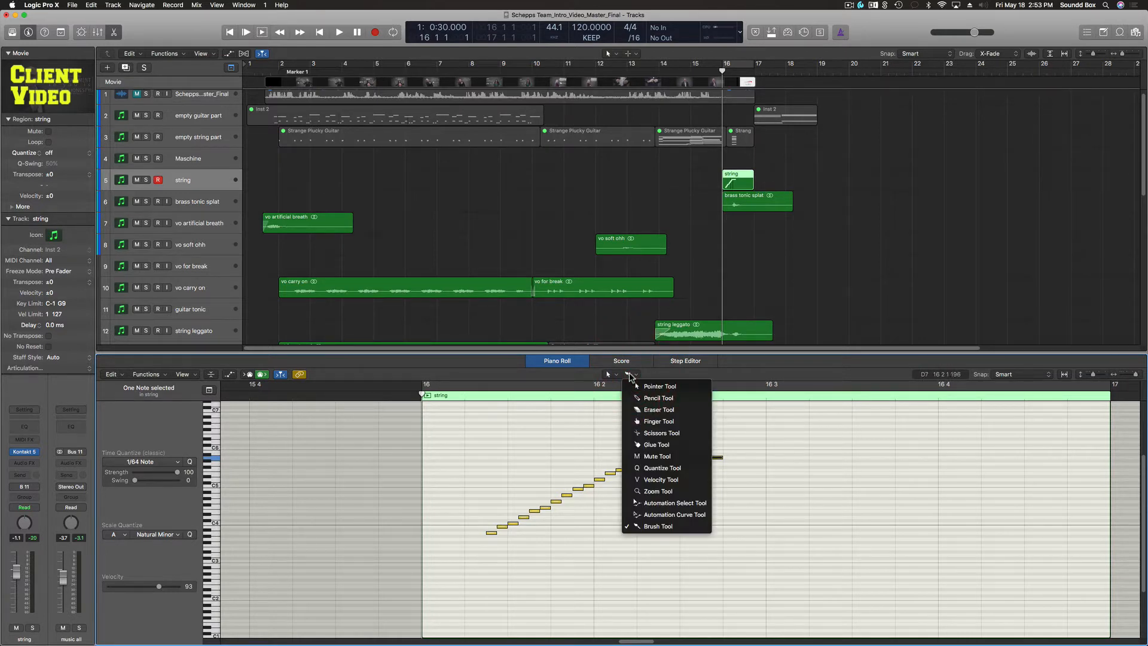
{"action": "left_click", "coordinate": [630, 375]}
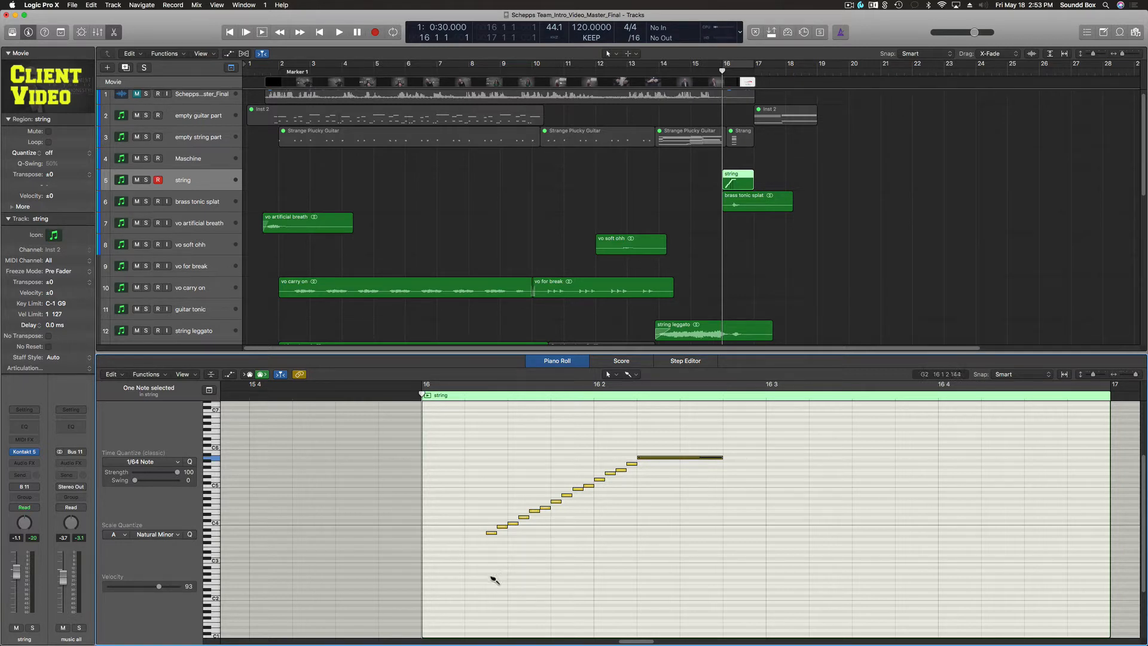
{"action": "scroll", "coordinate": [488, 571], "scroll_direction": "down", "scroll_amount": 3}
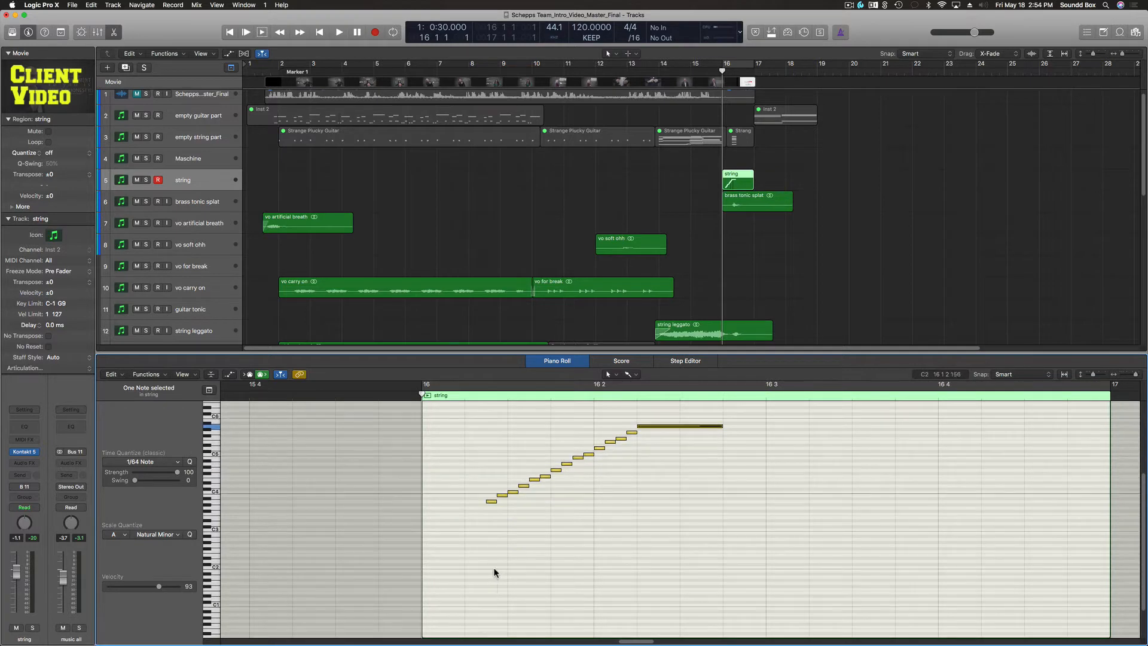
{"action": "scroll", "coordinate": [502, 568], "scroll_direction": "right", "scroll_amount": 2}
{"action": "scroll", "coordinate": [509, 569], "scroll_direction": "right", "scroll_amount": 3}
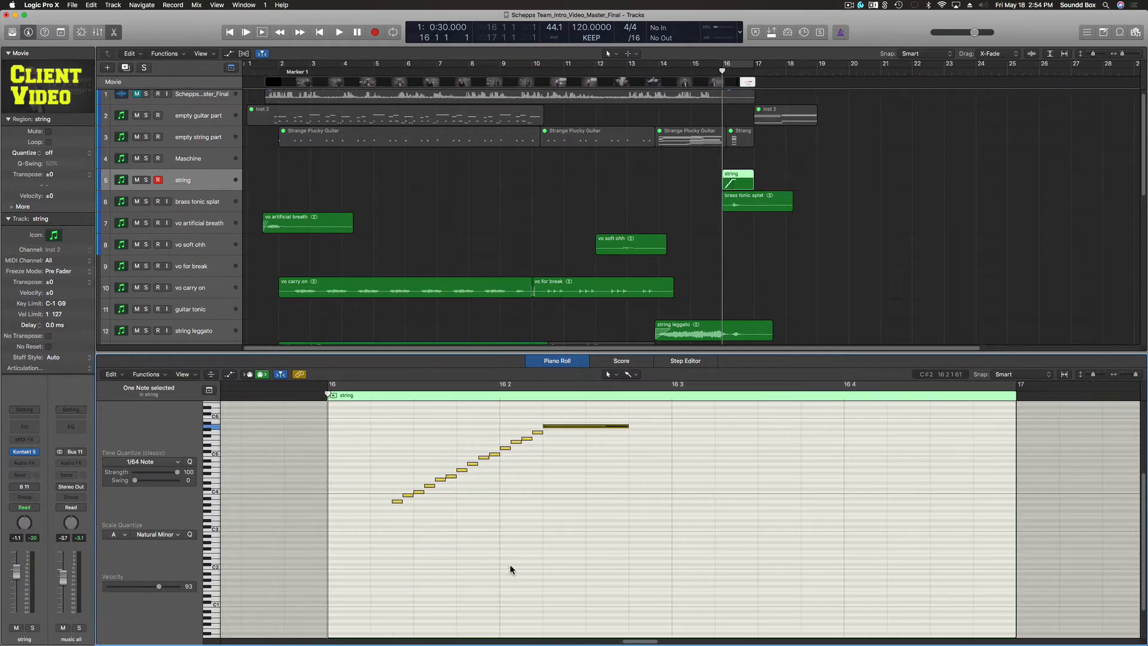
{"action": "scroll", "coordinate": [450, 512], "scroll_direction": "right", "scroll_amount": 1}
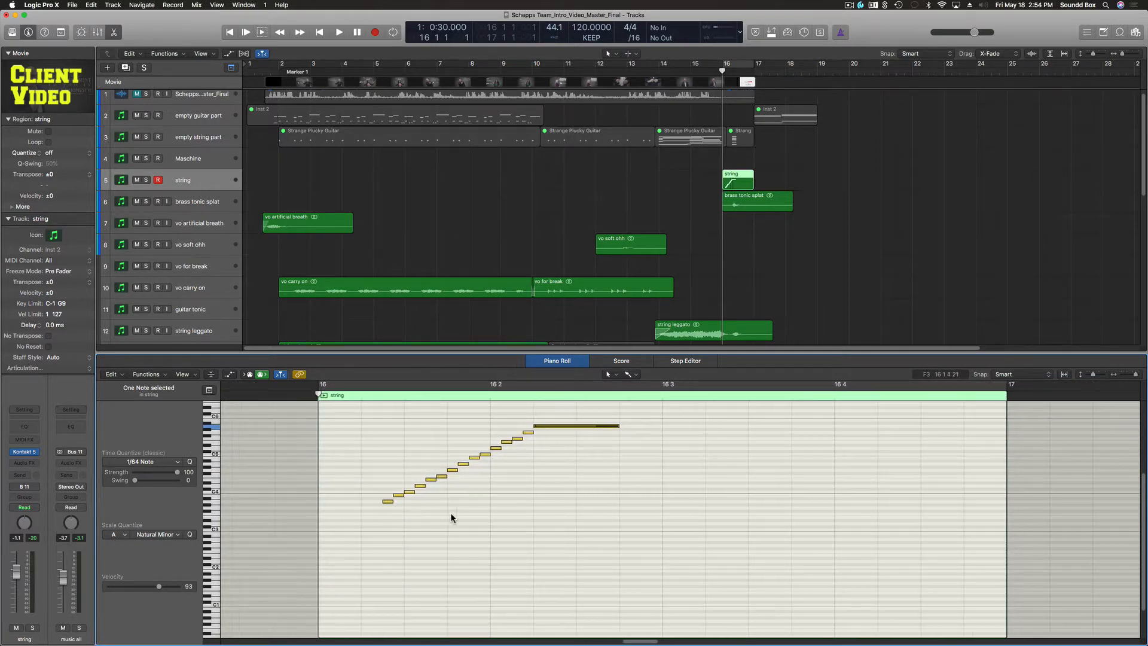
{"action": "scroll", "coordinate": [450, 512], "scroll_direction": "right", "scroll_amount": 6}
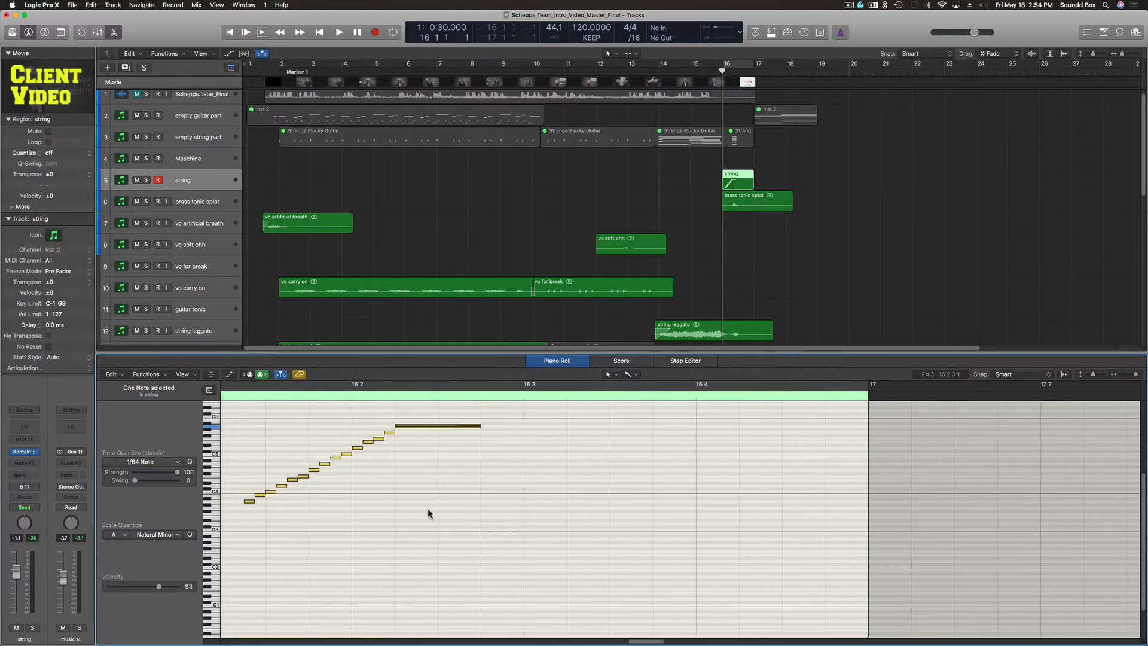
- Audition the starting pitch one octave below the first note of the existing string run
{"action": "left_click", "coordinate": [217, 543]}
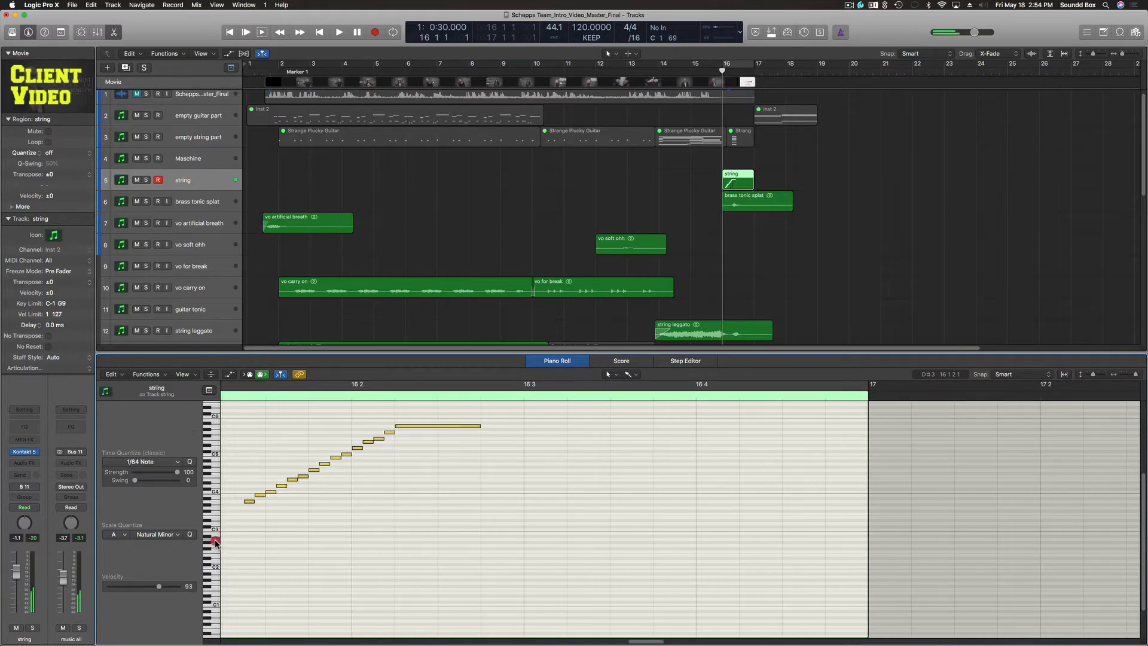
{"action": "left_click", "coordinate": [215, 541]}
{"action": "left_click", "coordinate": [216, 542]}
{"action": "left_click", "coordinate": [245, 535]}
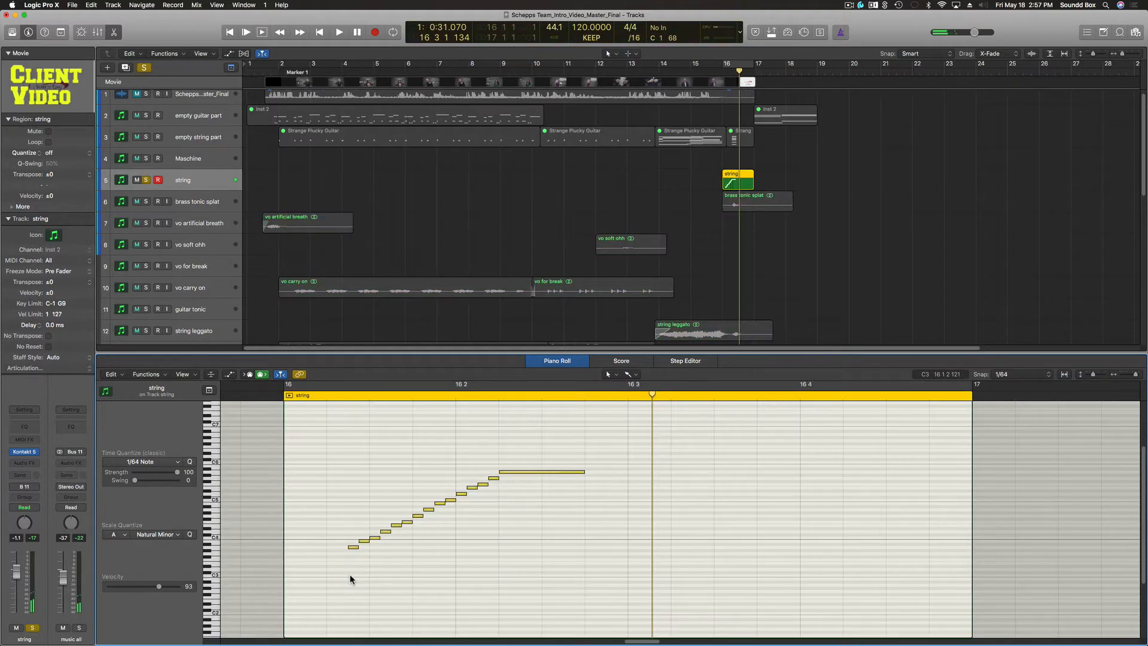
- Brush in a second ascending 1/64-note run an octave below the first and extend its last note to match the upper long note
{"action": "left_click", "coordinate": [354, 576]}
{"action": "left_click", "coordinate": [353, 578]}
{"action": "left_click_drag", "start_coordinate": [352, 583], "coordinate": [507, 512]}
{"action": "left_click", "coordinate": [361, 579]}
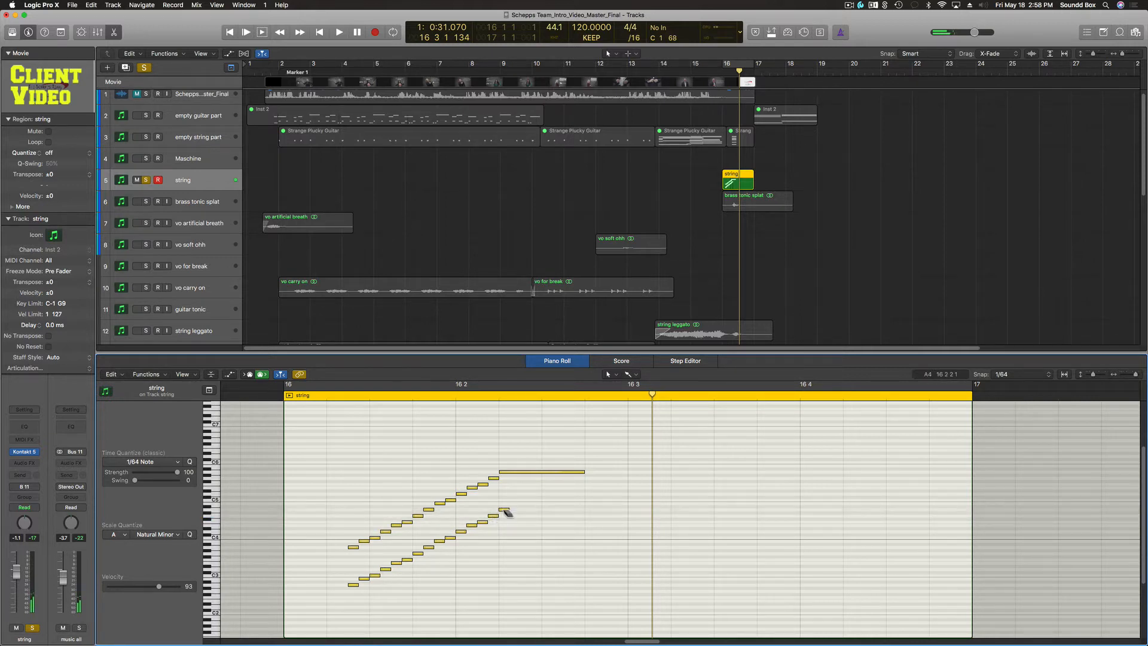
{"action": "left_click", "coordinate": [506, 511]}
{"action": "left_click_drag", "start_coordinate": [508, 510], "coordinate": [586, 519]}
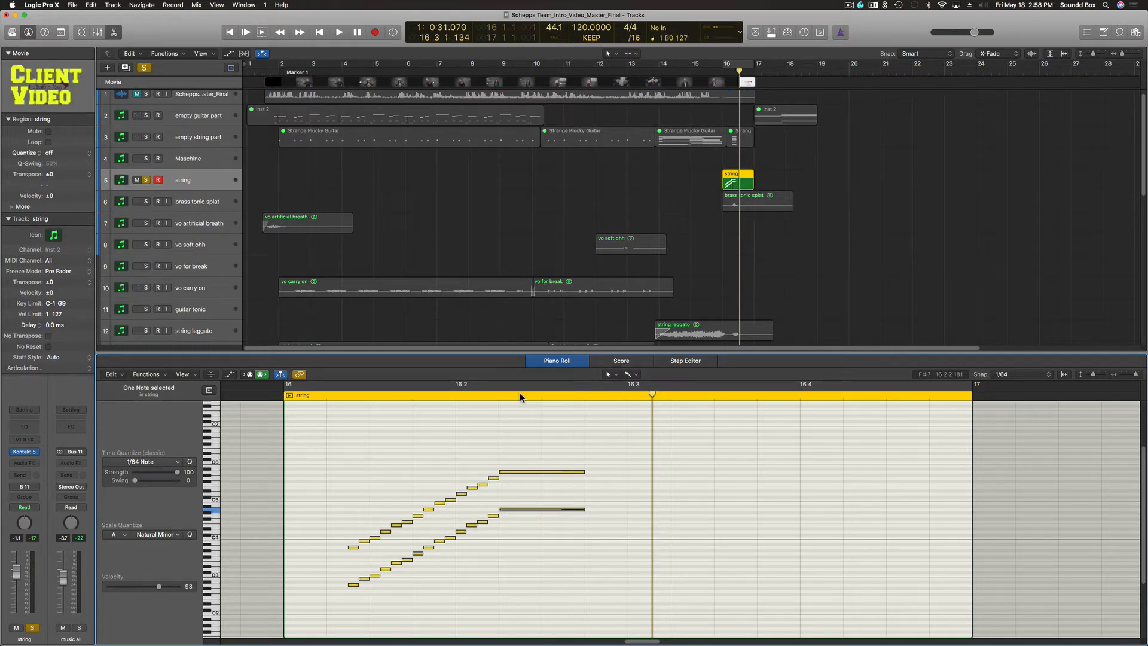
- Open the string track's Kontakt instrument and play the doubled string run soloed from bar 16
{"action": "key", "text": "v"}
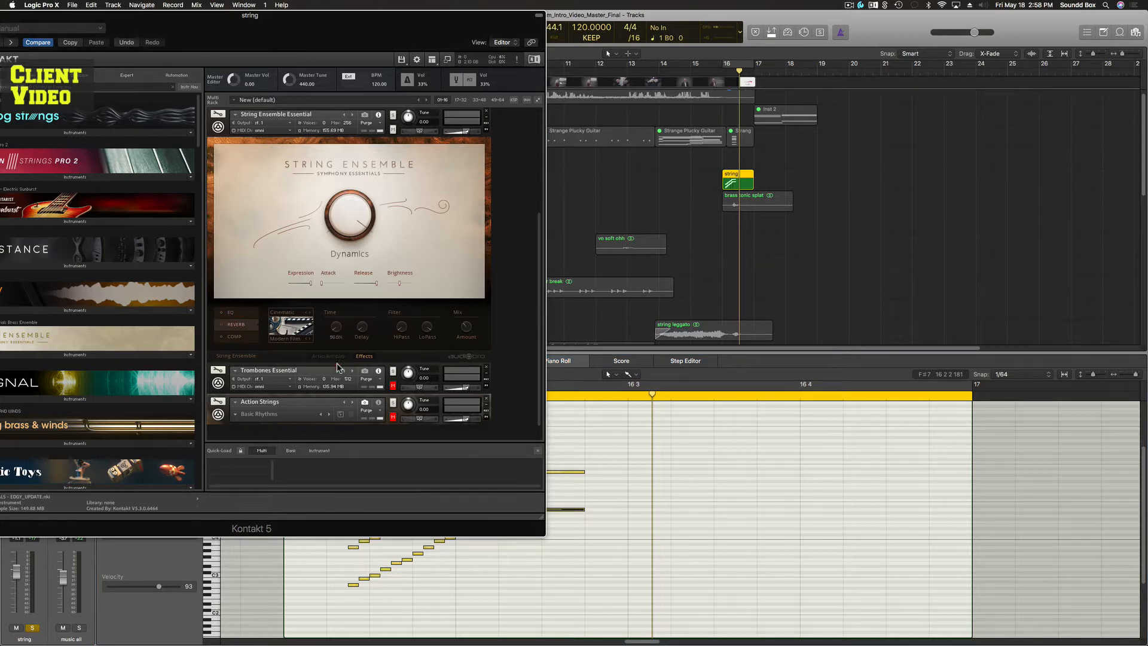
{"action": "left_click", "coordinate": [726, 73]}
{"action": "key", "text": "space"}
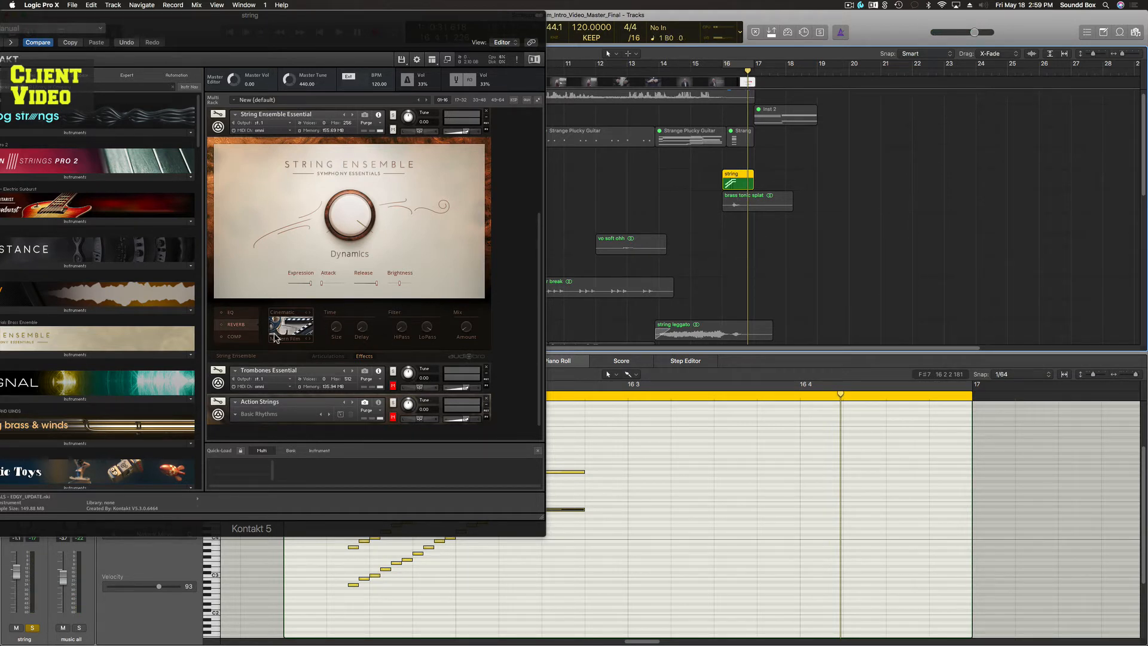
- Show the String Ensemble's Articulations settings, bring the whole Kontakt window into view, and close it
{"action": "left_click", "coordinate": [338, 359]}
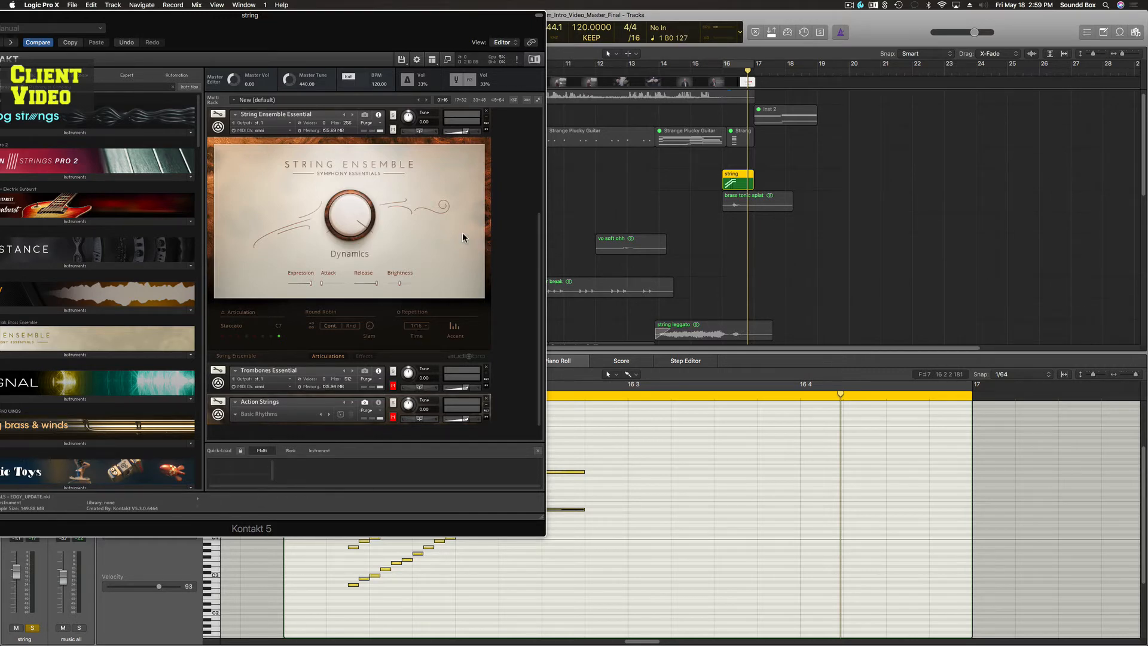
{"action": "left_click_drag", "start_coordinate": [397, 17], "coordinate": [444, 124]}
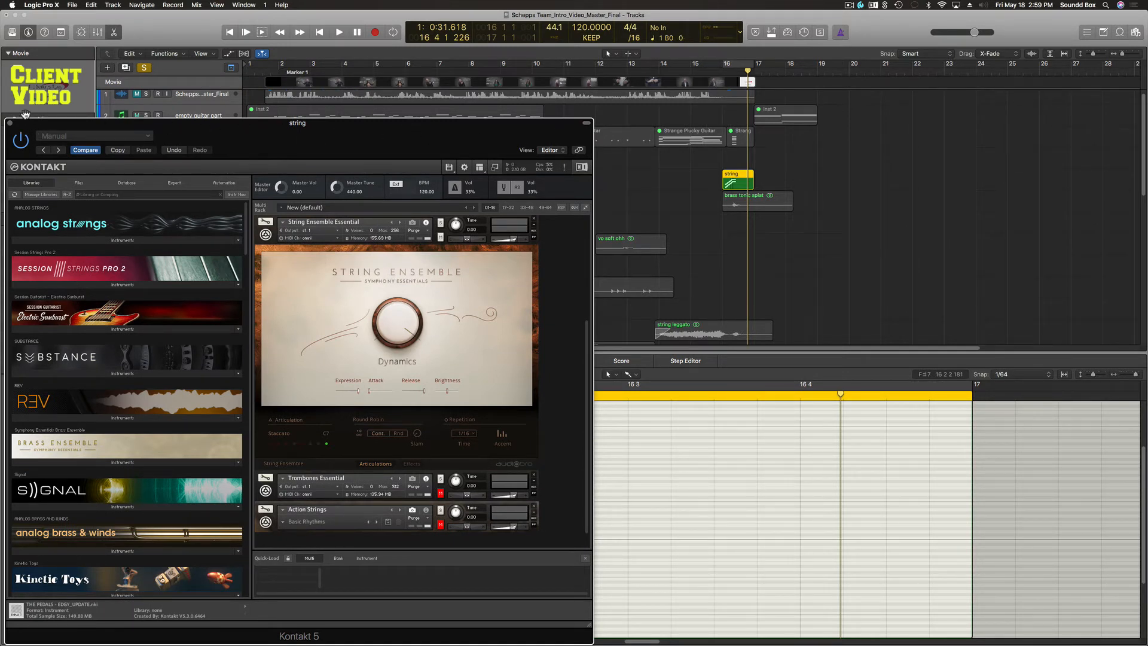
{"action": "left_click", "coordinate": [10, 122]}
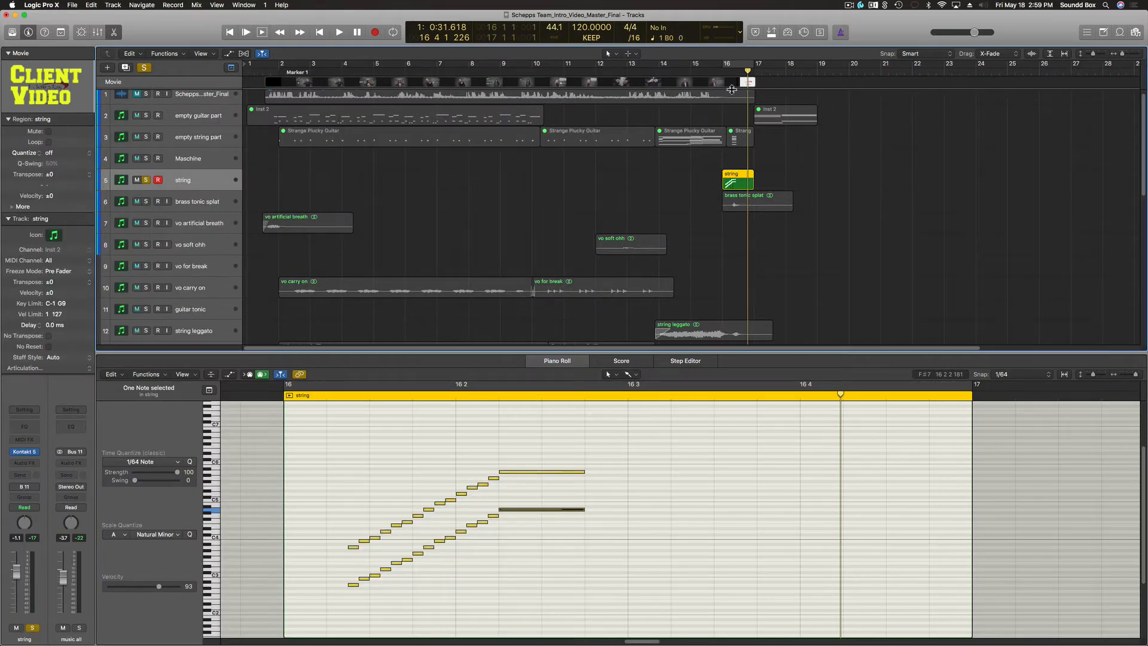
- Turn off solo on the string track and play the full arrangement from bar 15
{"action": "left_click", "coordinate": [694, 72]}
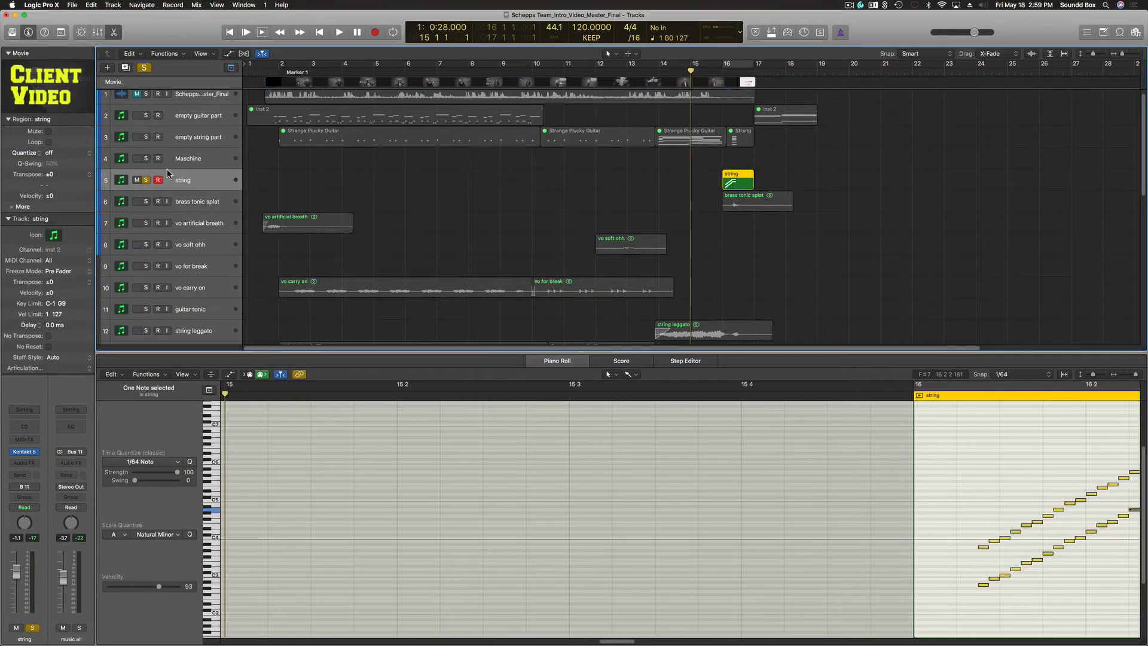
{"action": "left_click", "coordinate": [146, 180]}
{"action": "key", "text": "space"}
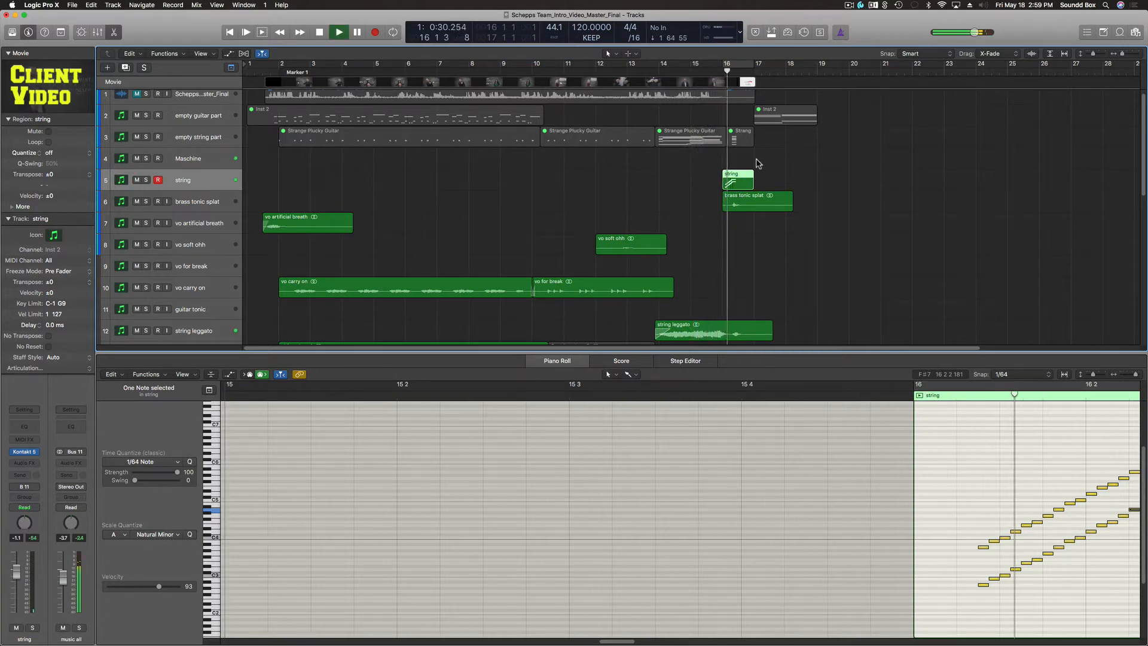
- Replay the end of the arrangement to hear the doubled string run together with the other tracks
{"action": "key", "text": "space"}
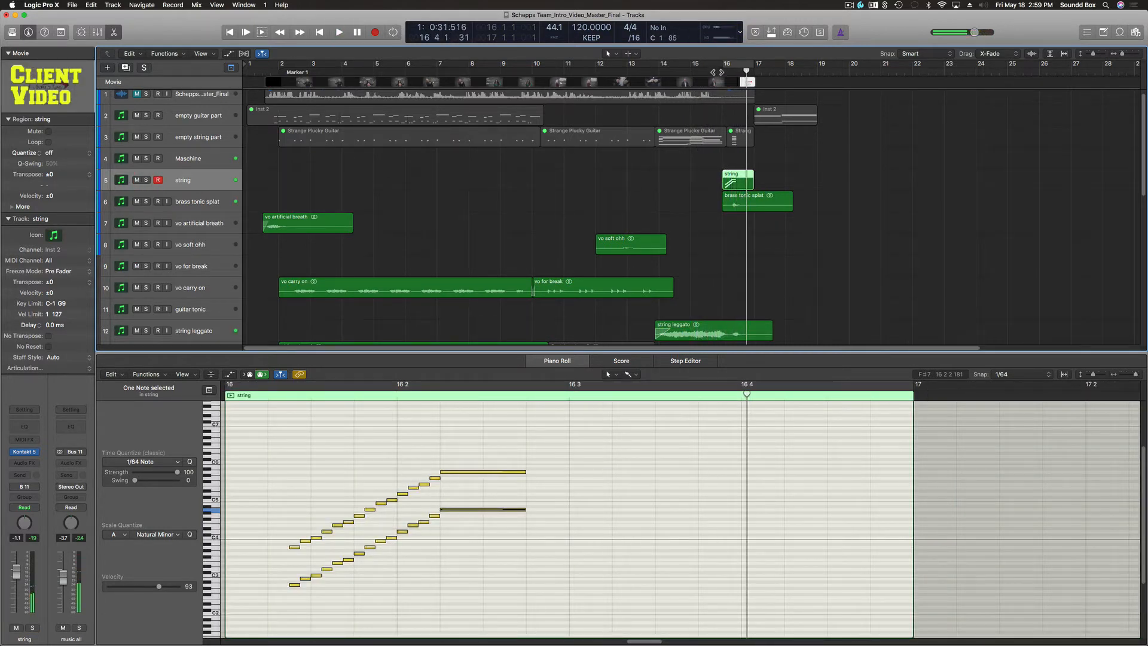
{"action": "key", "text": "space"}
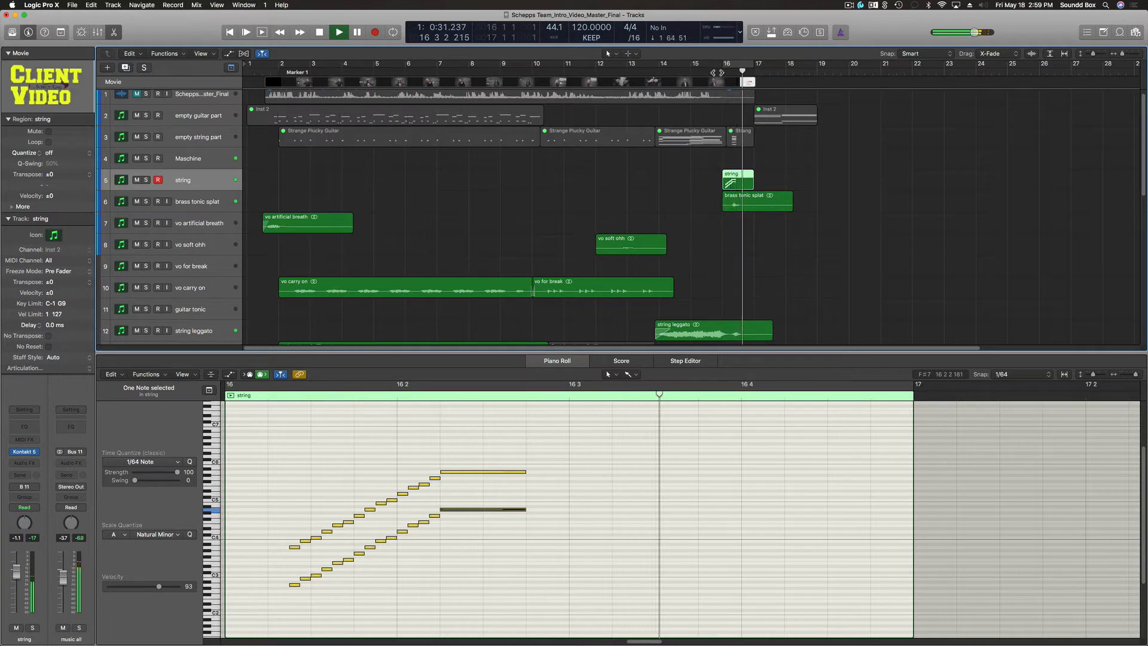
{"action": "key", "text": "space"}
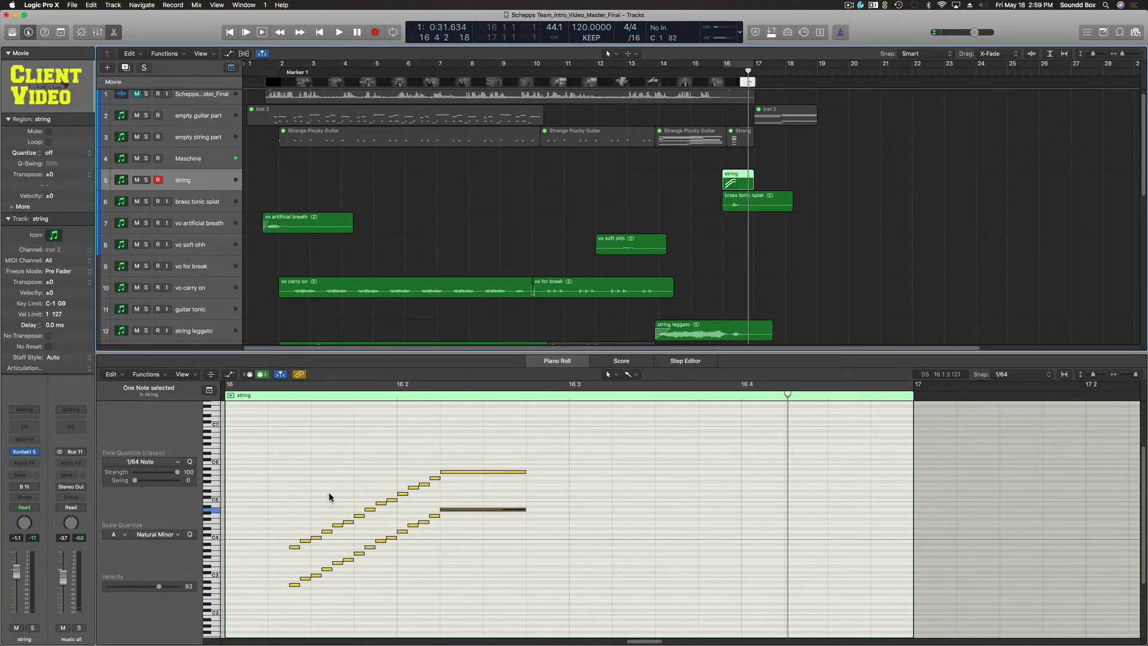
- Select all 15 notes of the upper string run and copy them one octave higher, starting on A4
{"action": "scroll", "coordinate": [328, 496], "scroll_direction": "up", "scroll_amount": 1}
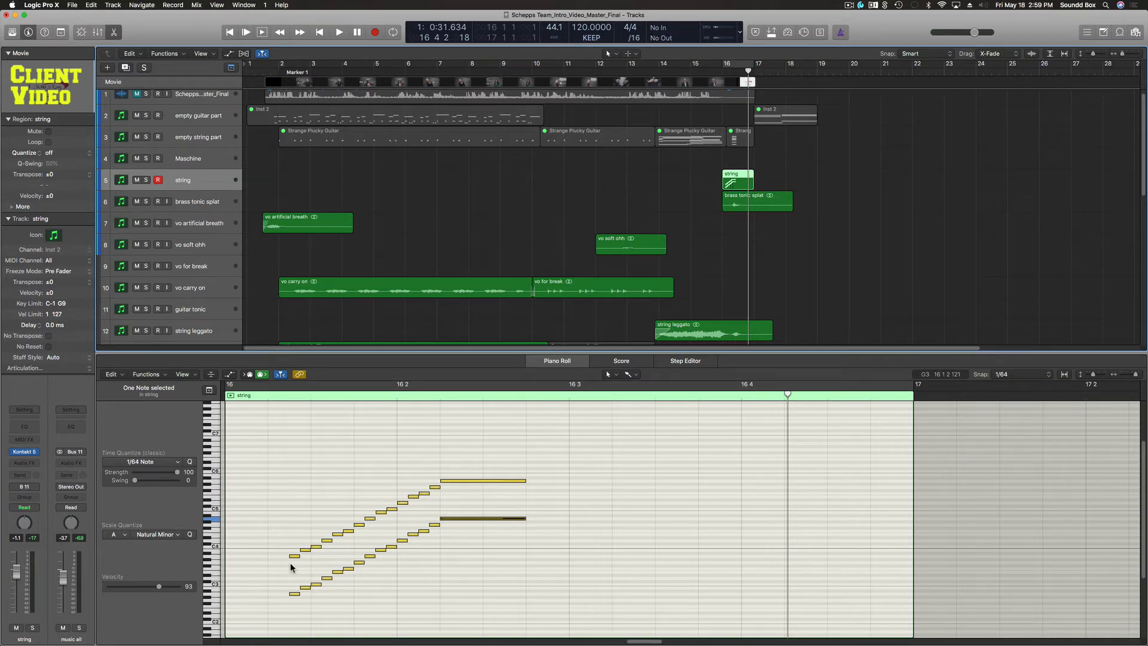
{"action": "left_click_drag", "start_coordinate": [290, 564], "coordinate": [457, 476]}
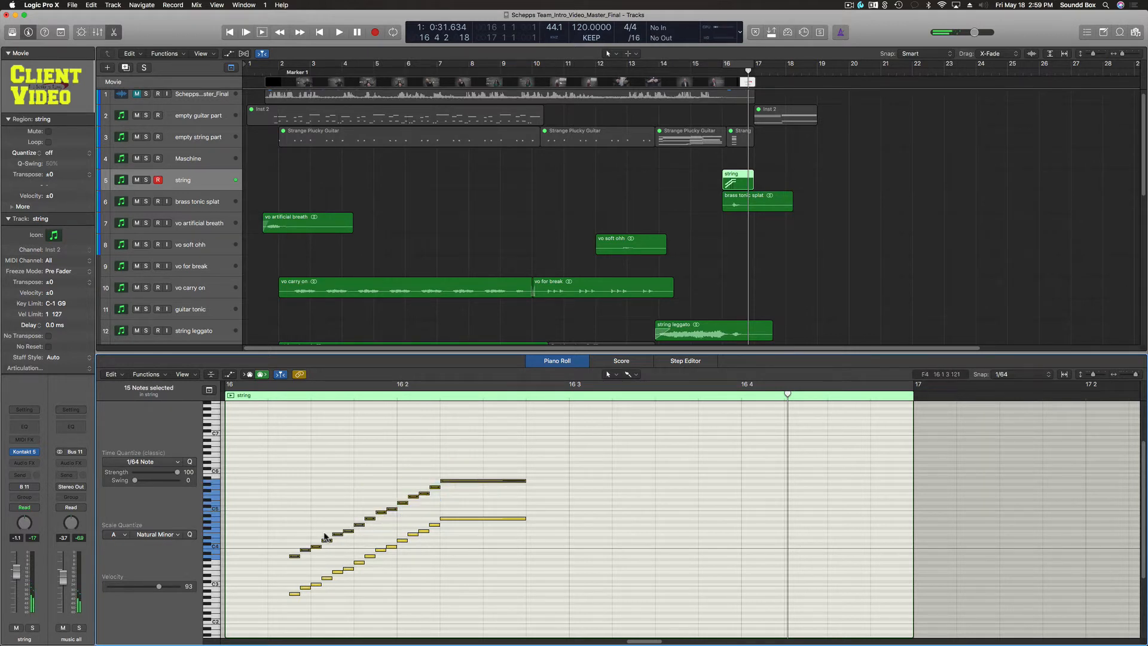
{"action": "left_click_drag", "start_coordinate": [293, 557], "coordinate": [297, 518]}
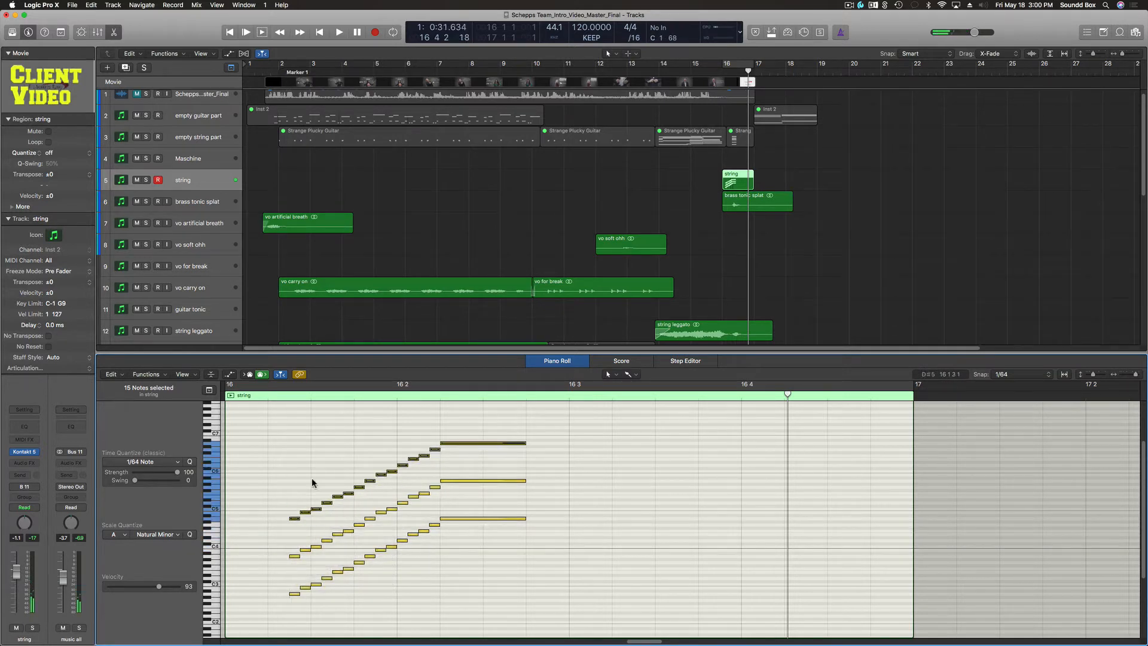
- Play the three-octave string run from bar 16, and replay it in the arrangement from midway through bar 15
{"action": "left_click", "coordinate": [289, 396]}
{"action": "left_click", "coordinate": [275, 395]}
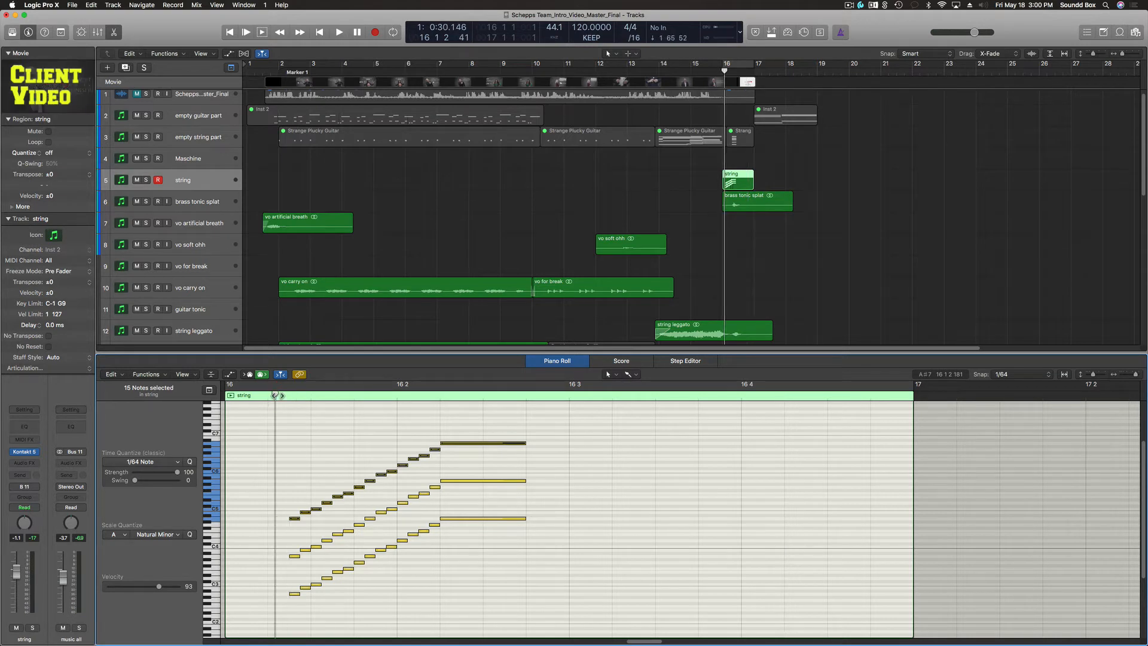
{"action": "key", "text": "space"}
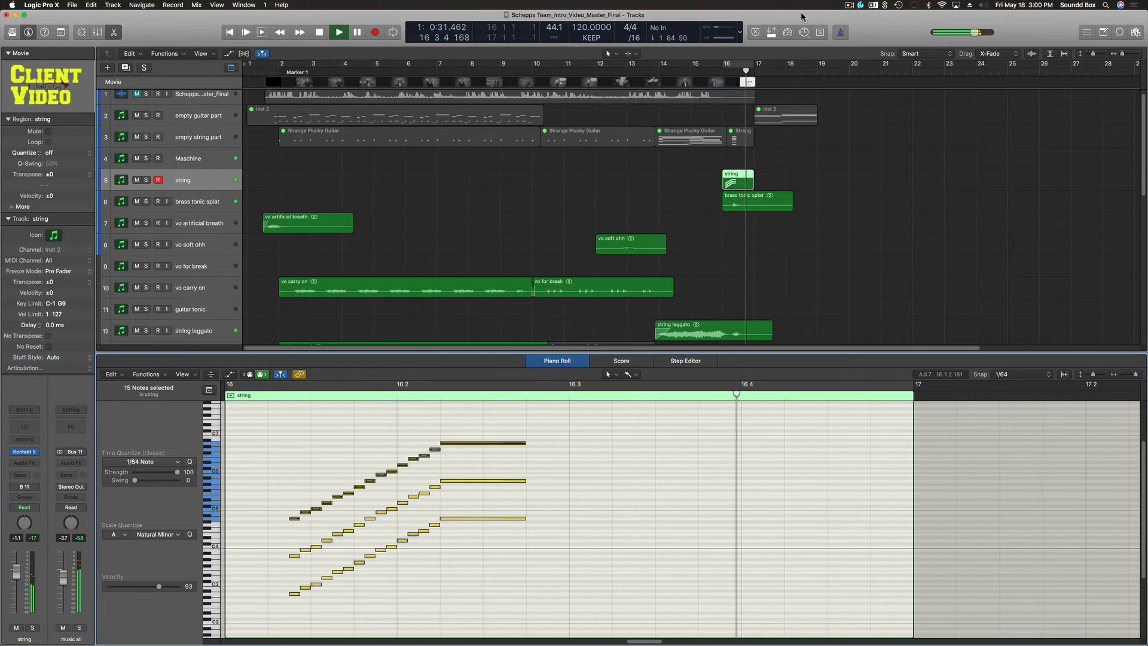
{"action": "key", "text": "space"}
{"action": "left_click", "coordinate": [711, 75]}
{"action": "key", "text": "space"}
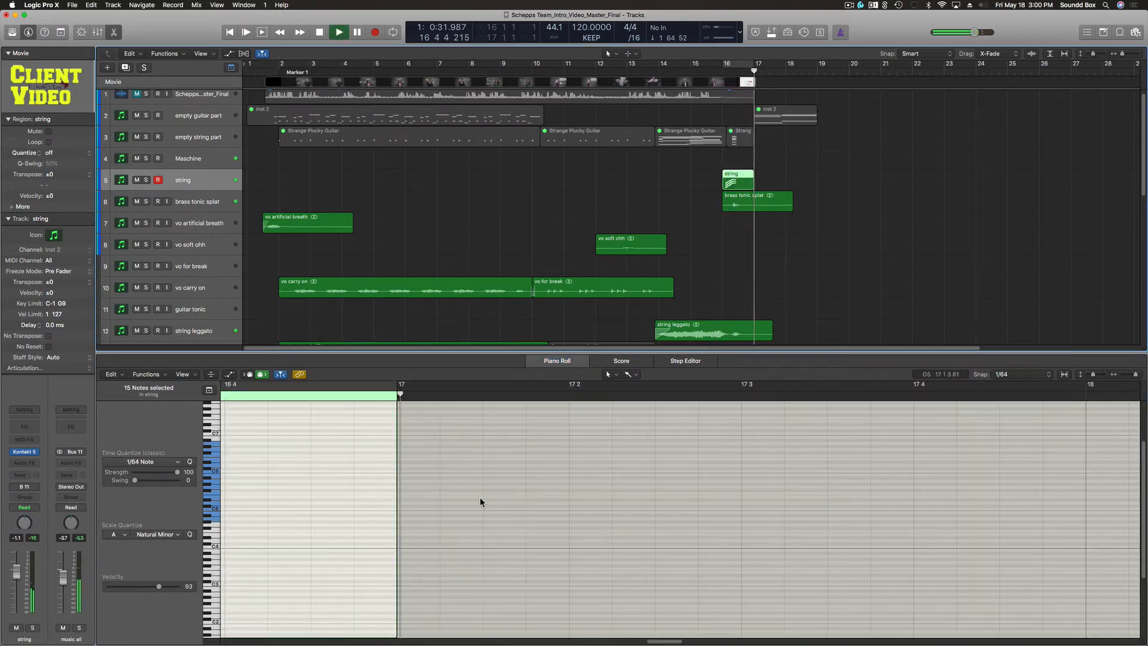
{"action": "key", "text": "space"}
- Copy the 15 selected notes of the highest run up another octave and play the four-layer run in the arrangement
{"action": "scroll", "coordinate": [371, 487], "scroll_direction": "left", "scroll_amount": 10}
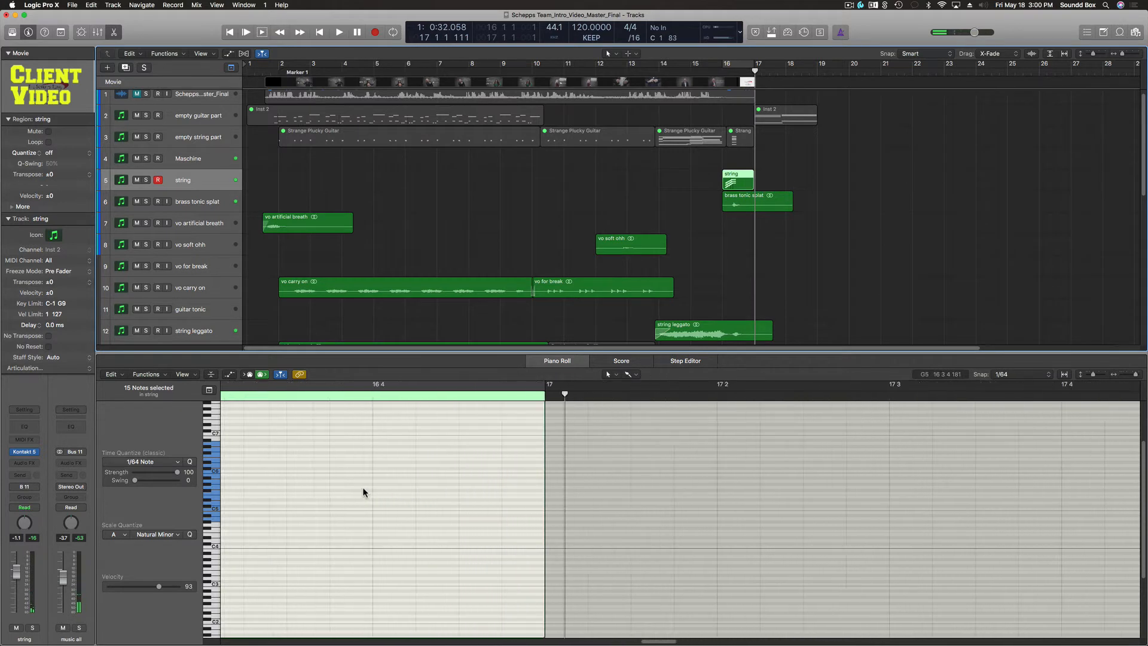
{"action": "scroll", "coordinate": [385, 491], "scroll_direction": "left", "scroll_amount": 8}
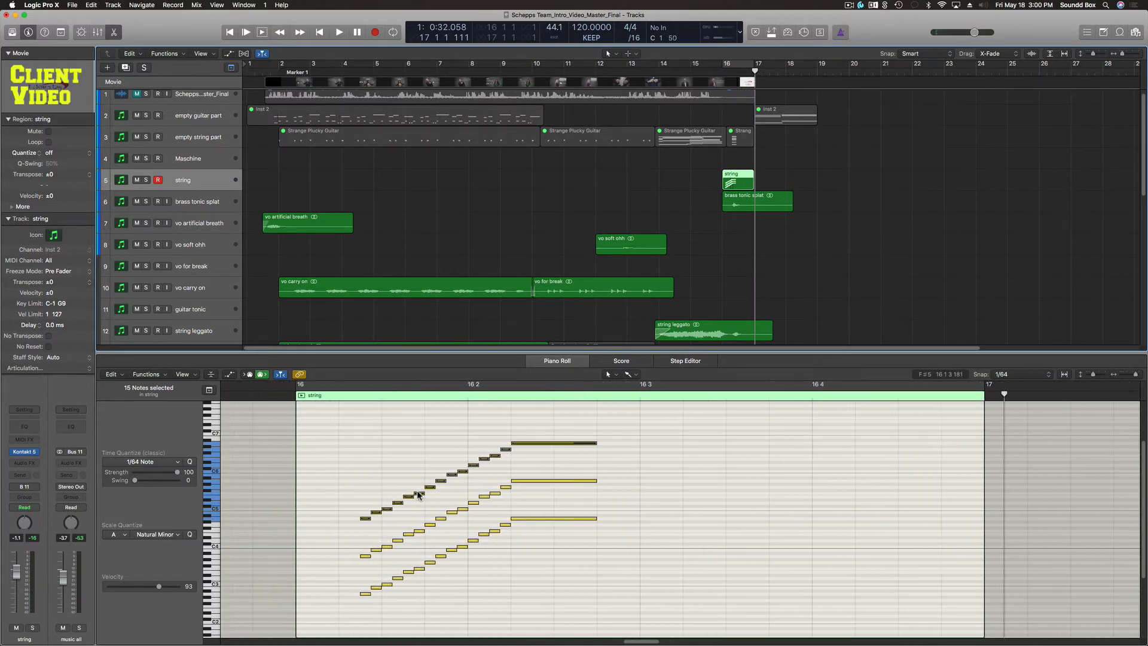
{"action": "mouse_move", "coordinate": [419, 521]}
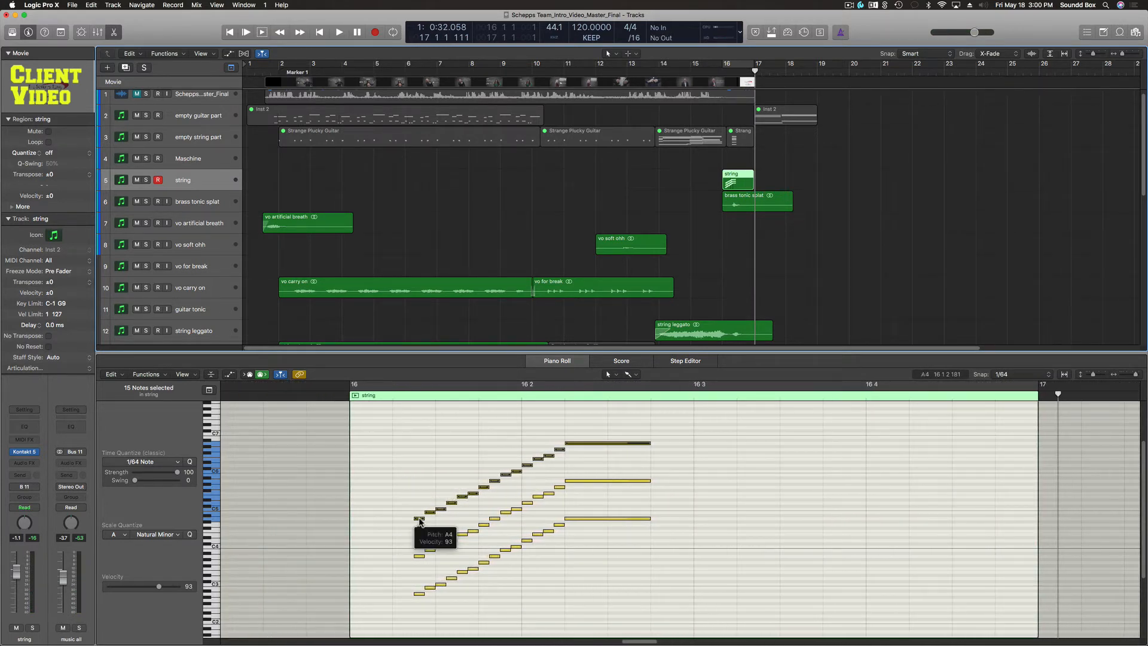
{"action": "left_click_drag", "start_coordinate": [419, 521], "coordinate": [419, 479]}
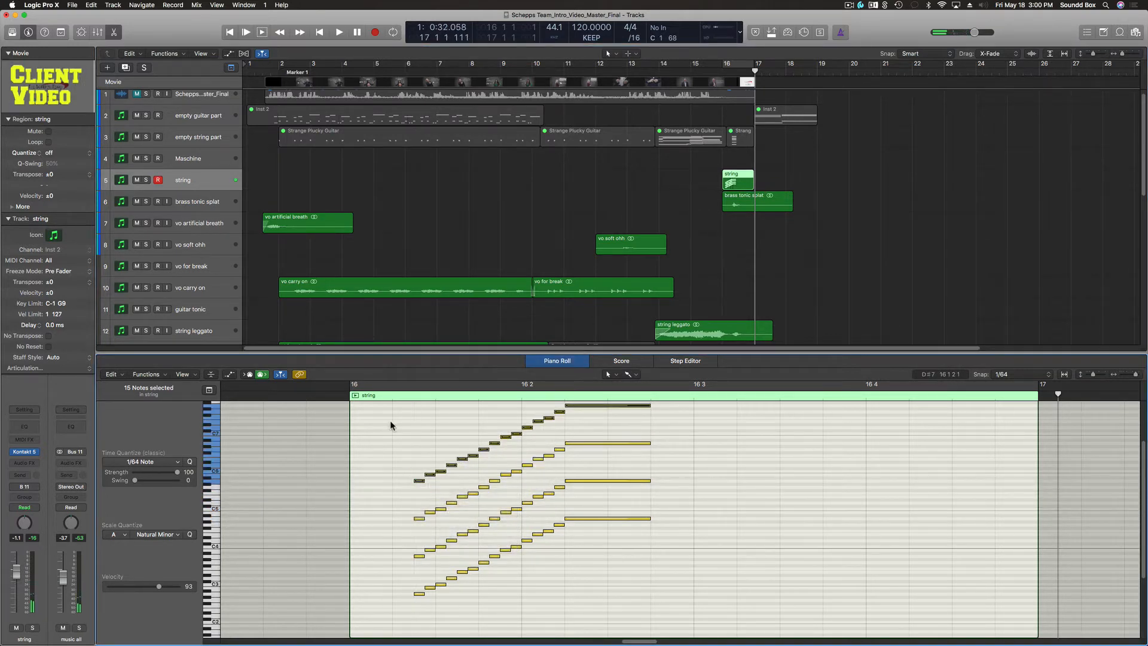
{"action": "double_click", "coordinate": [386, 394]}
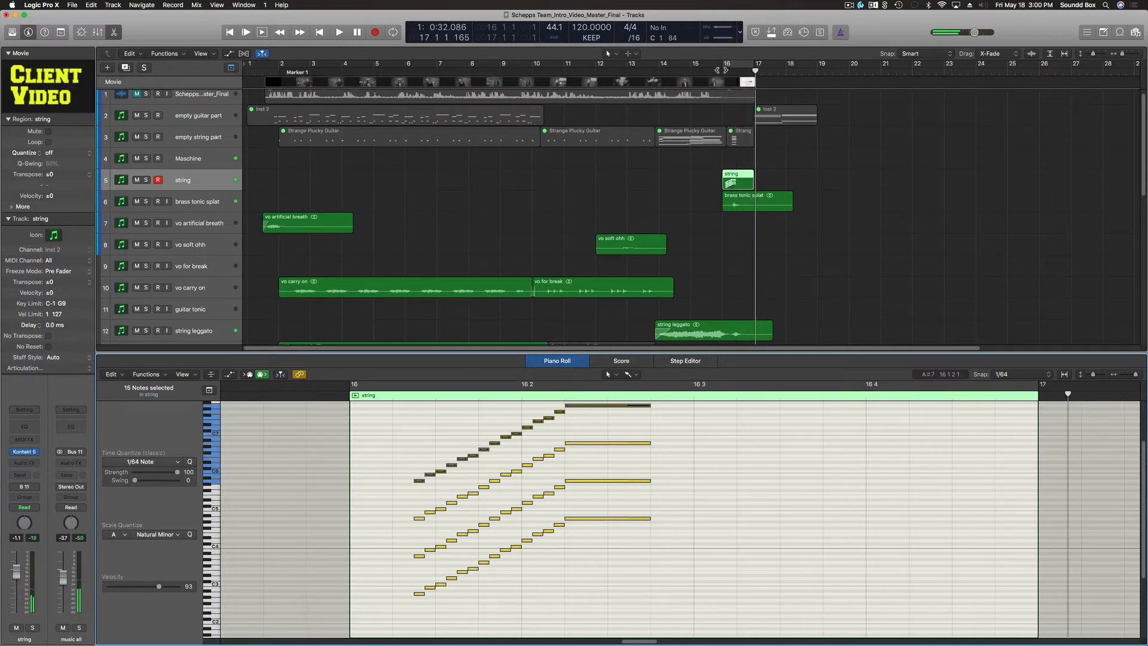
{"action": "double_click", "coordinate": [722, 71]}
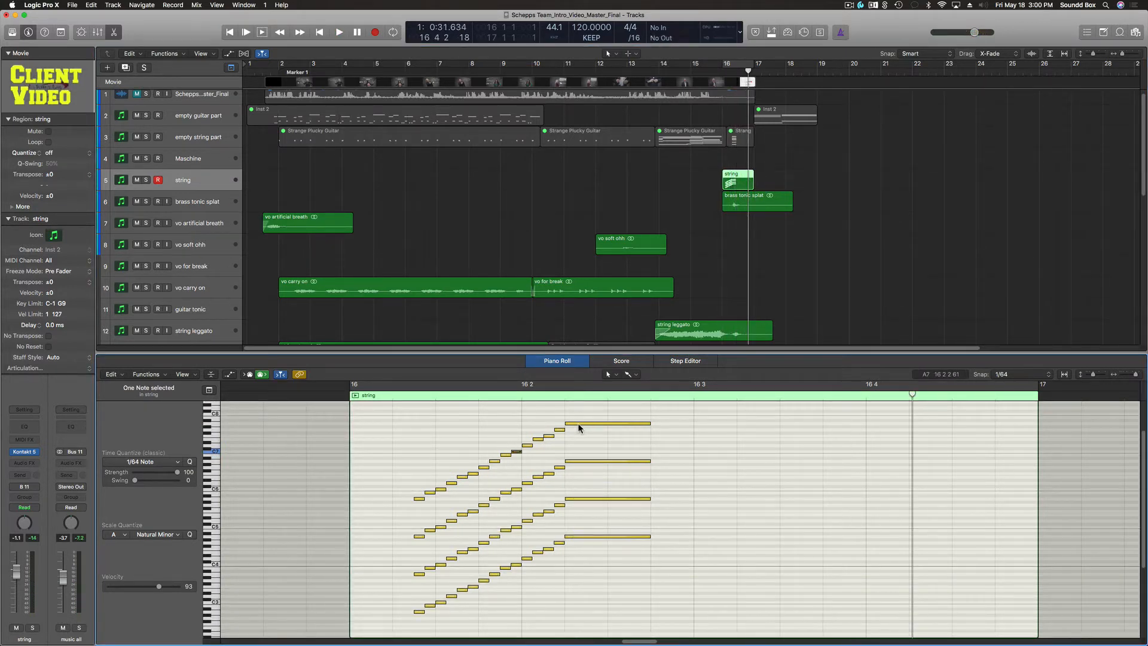
- Delete the long final note and the last two short notes before it from the highest string run
{"action": "left_click", "coordinate": [578, 424]}
{"action": "key", "text": "Delete"}
{"action": "left_click", "coordinate": [562, 429]}
{"action": "key", "text": "Delete"}
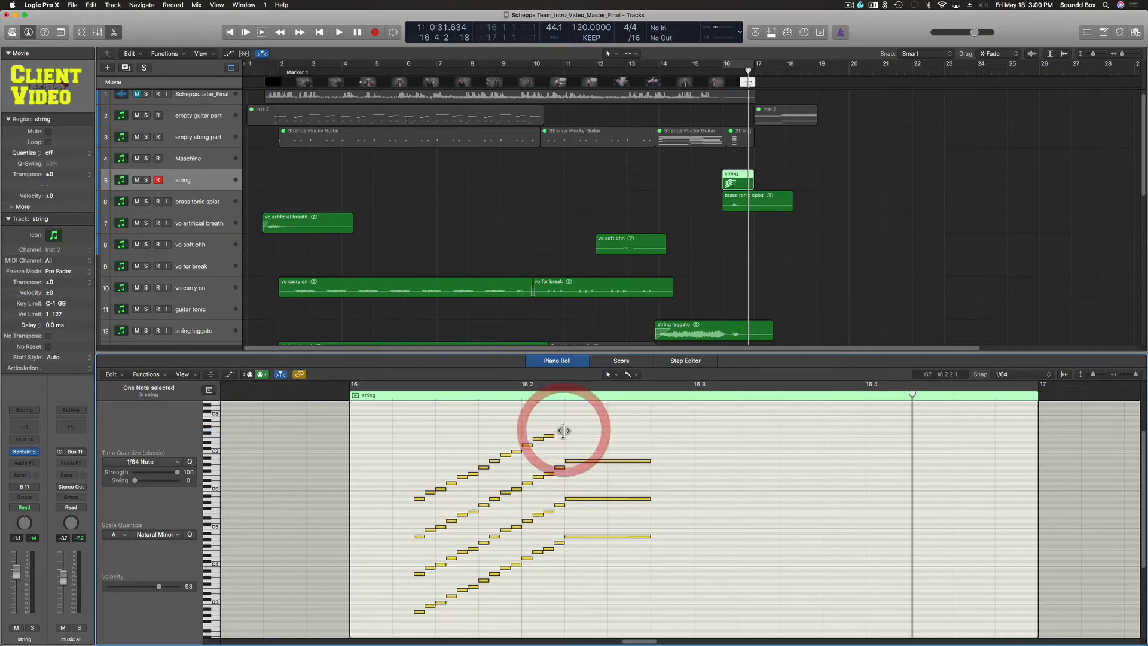
{"action": "left_click", "coordinate": [548, 436]}
{"action": "key", "text": "Delete"}
{"action": "left_click", "coordinate": [538, 439]}
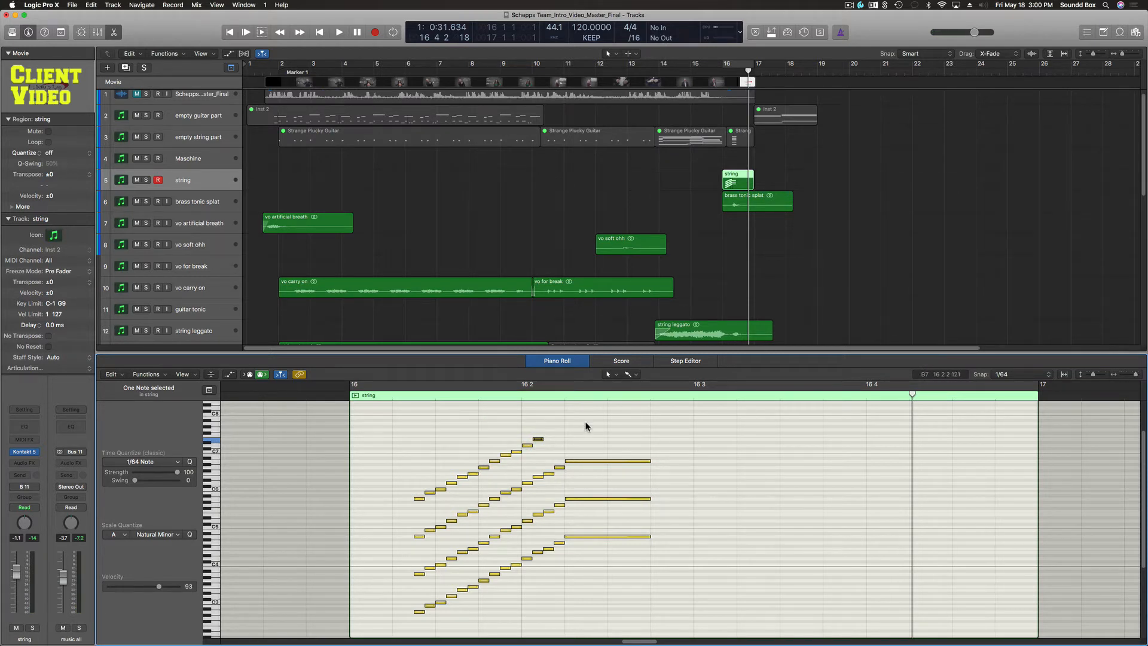
- Audition the three remaining long end notes of the string runs one after another
{"action": "left_click", "coordinate": [596, 461]}
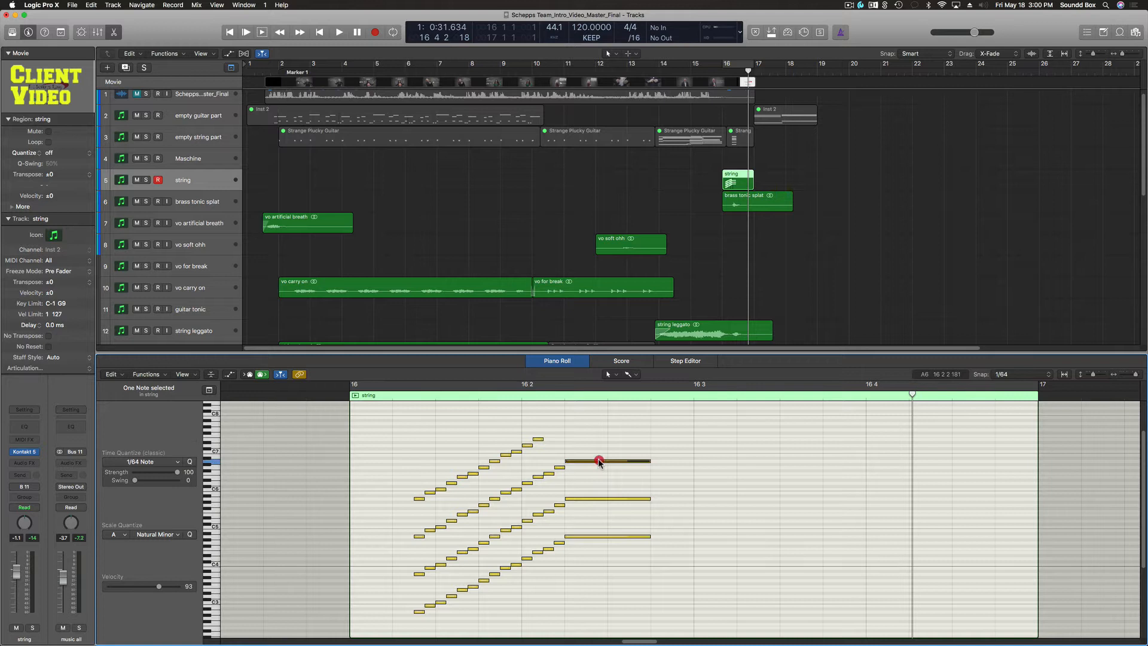
{"action": "left_click", "coordinate": [585, 498]}
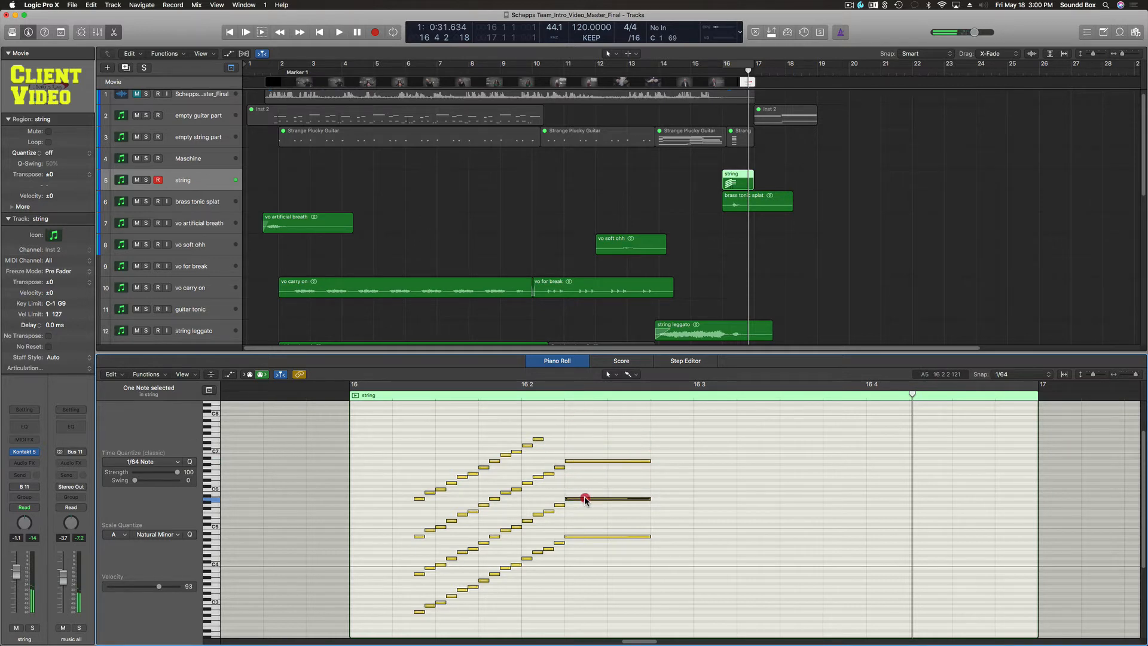
{"action": "left_click", "coordinate": [586, 542]}
{"action": "left_click", "coordinate": [586, 535]}
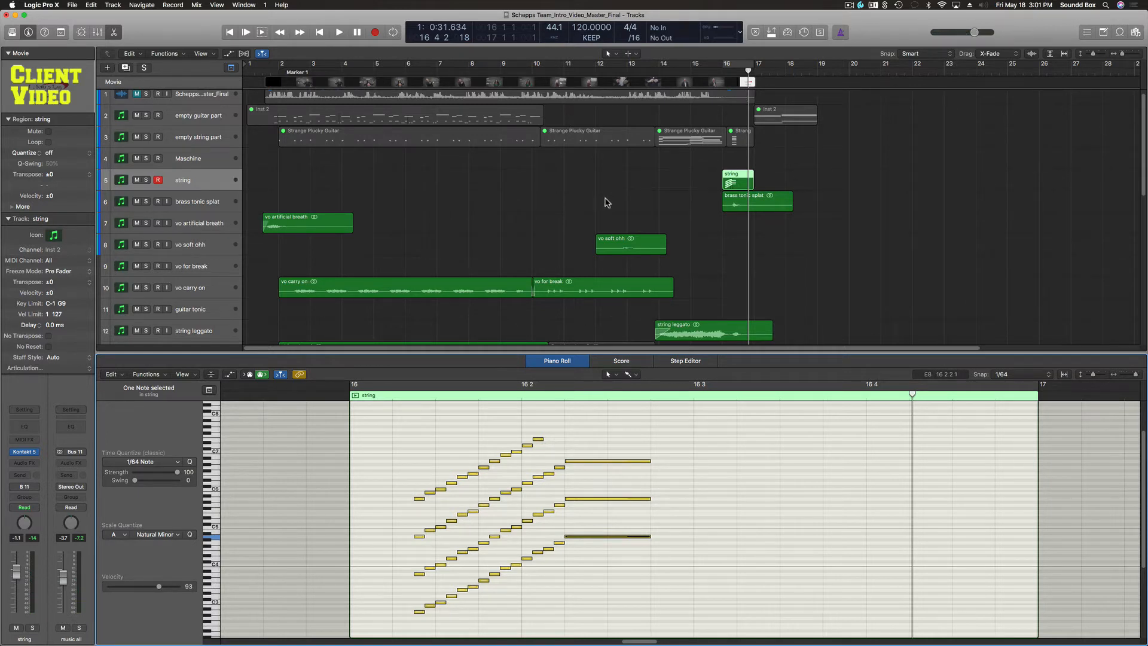
- Open the string track's Kontakt instrument, move its window clear of the notes, and audition the string run from its lowest note
{"action": "key", "text": "v"}
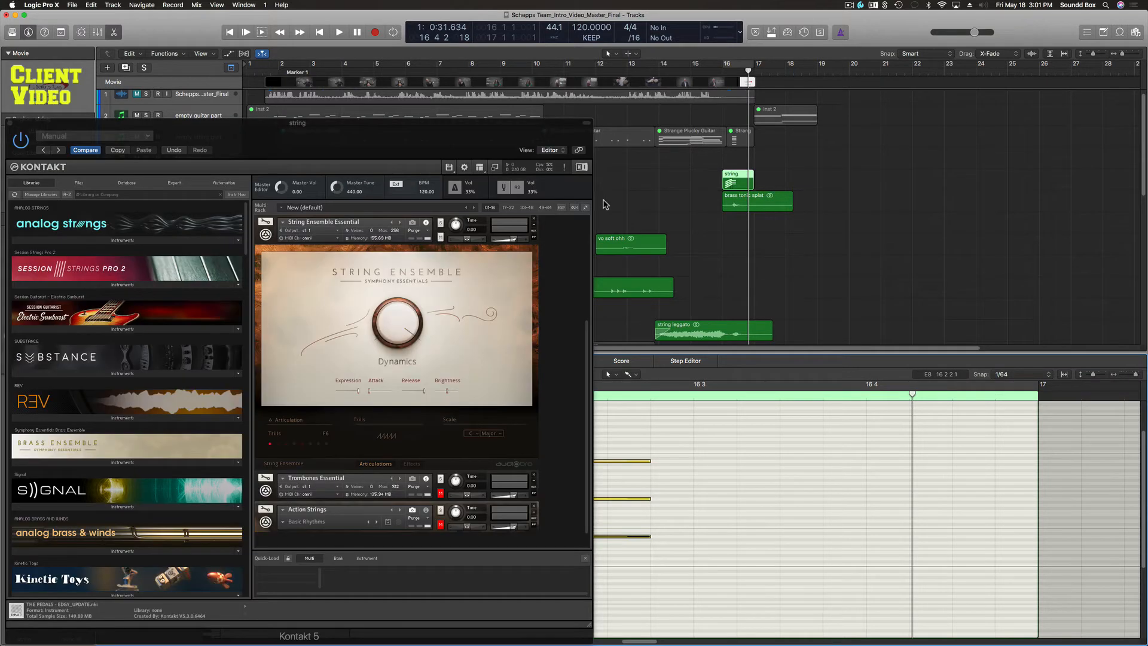
{"action": "scroll", "coordinate": [545, 347], "scroll_direction": "down", "scroll_amount": 1}
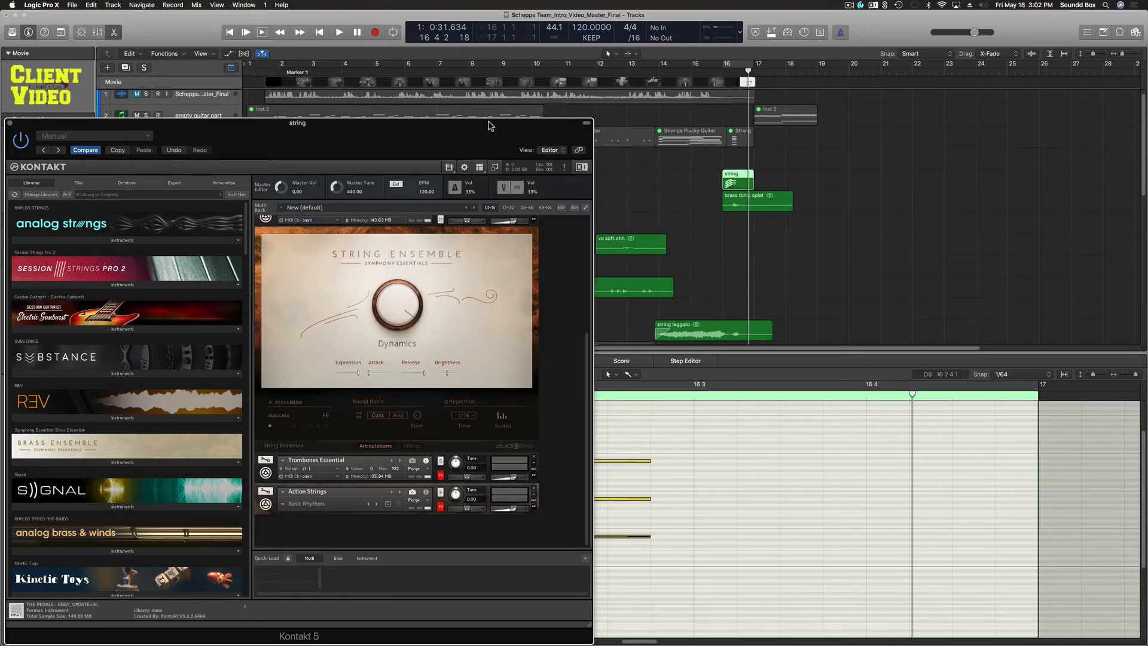
{"action": "left_click_drag", "start_coordinate": [489, 124], "coordinate": [265, 116]}
{"action": "scroll", "coordinate": [496, 455], "scroll_direction": "left", "scroll_amount": 5}
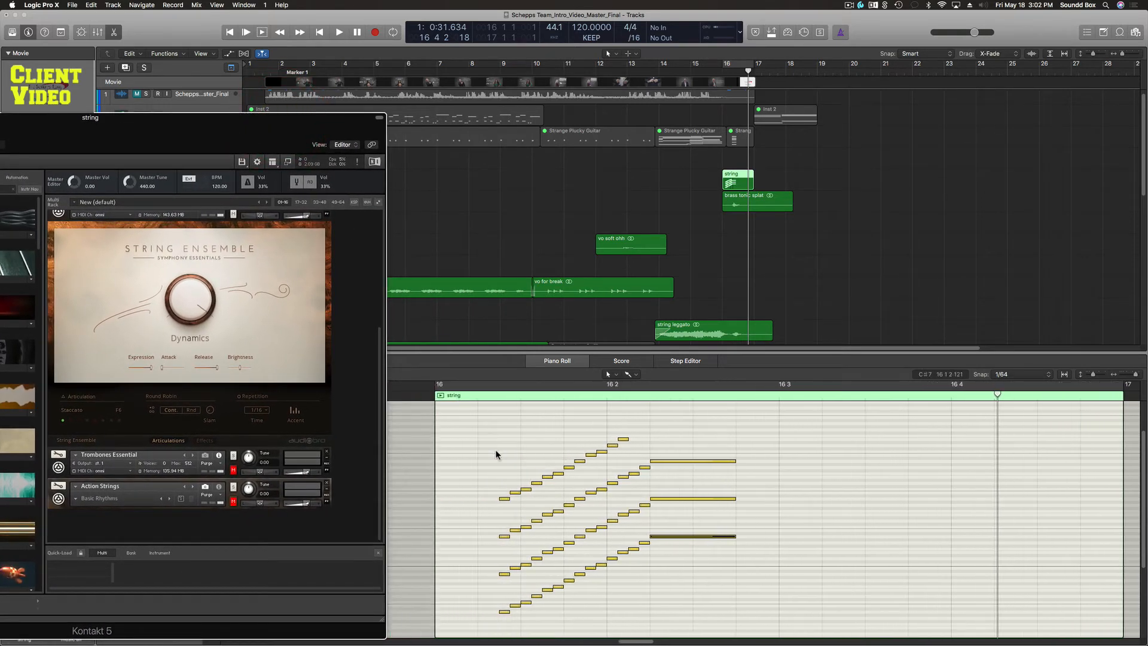
{"action": "left_click", "coordinate": [504, 612]}
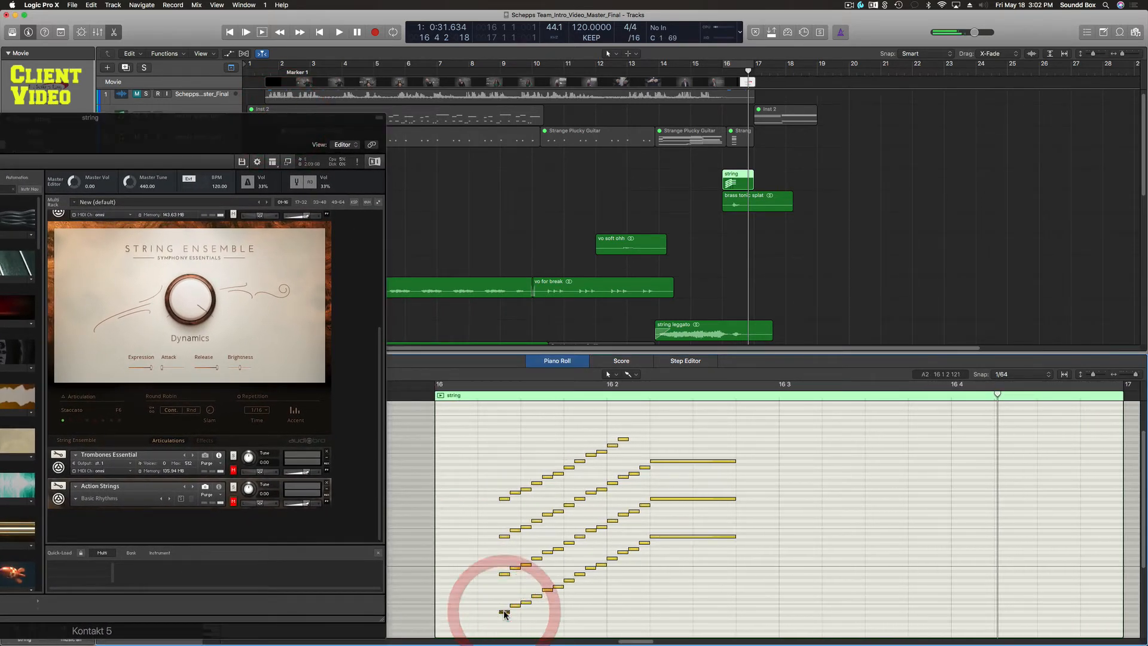
{"action": "left_click", "coordinate": [484, 398]}
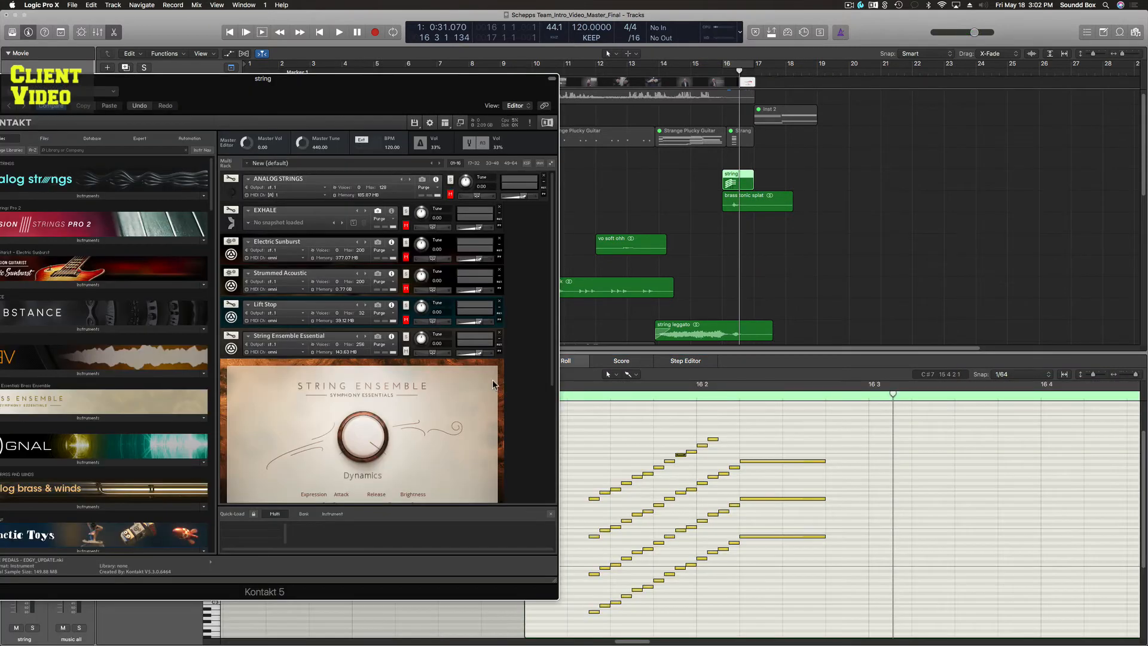
- Bring the Kontakt window fully into view and load Violin Ensemble from the Kontakt Factory Library's VSL Strings folder
{"action": "scroll", "coordinate": [525, 404], "scroll_direction": "down", "scroll_amount": 5}
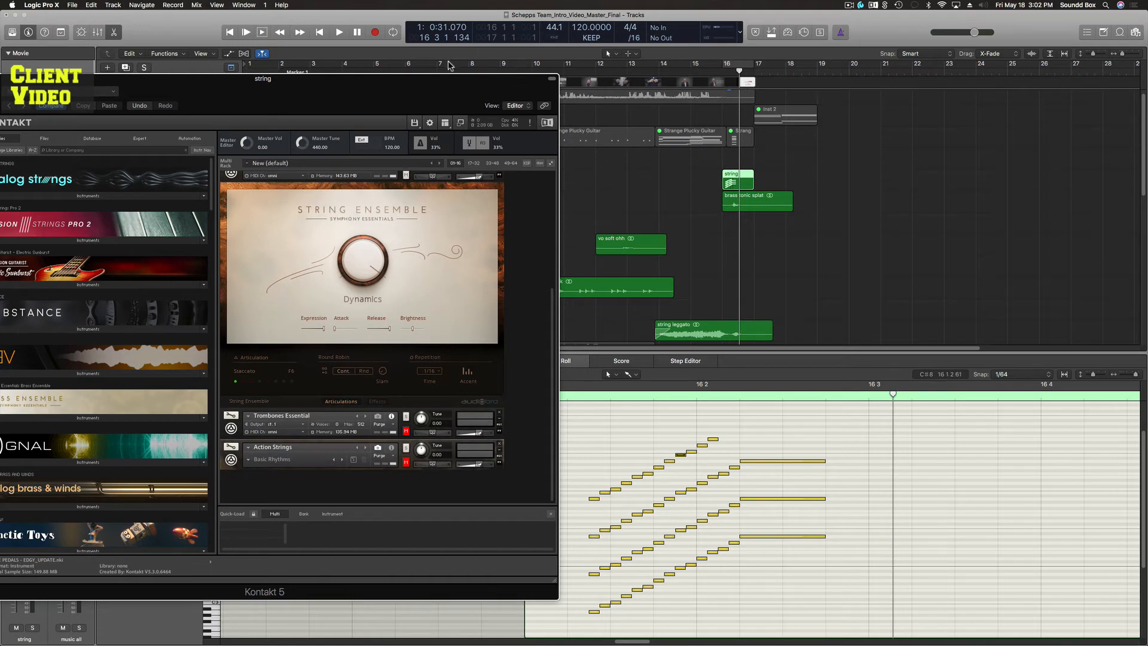
{"action": "left_click_drag", "start_coordinate": [450, 84], "coordinate": [611, 85]}
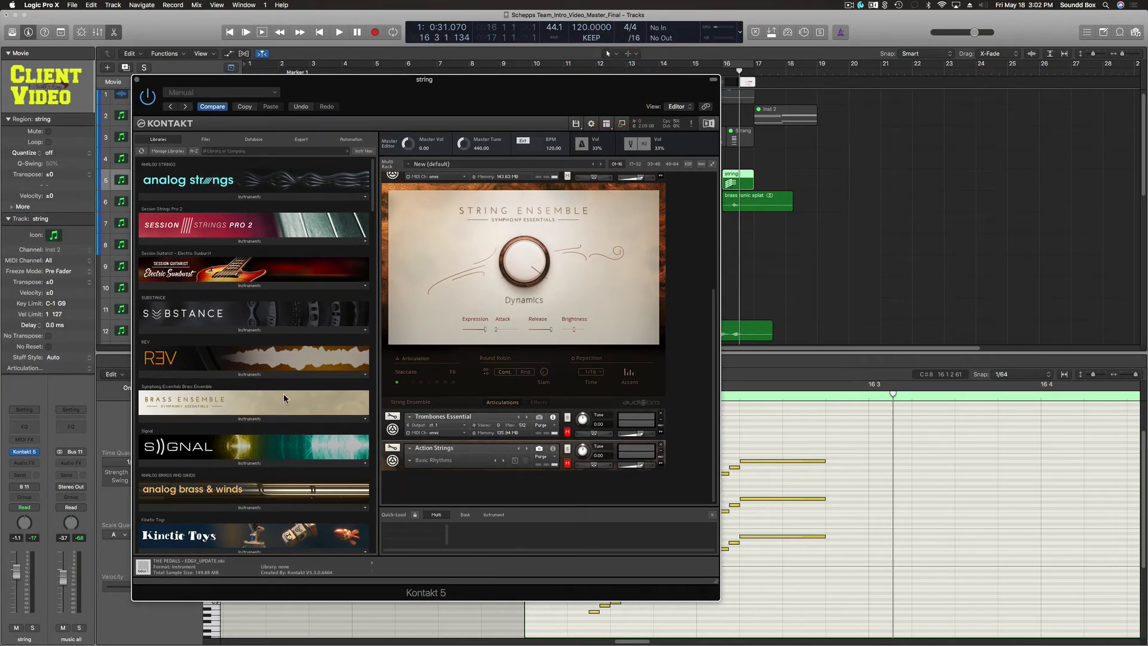
{"action": "scroll", "coordinate": [281, 395], "scroll_direction": "down", "scroll_amount": 6}
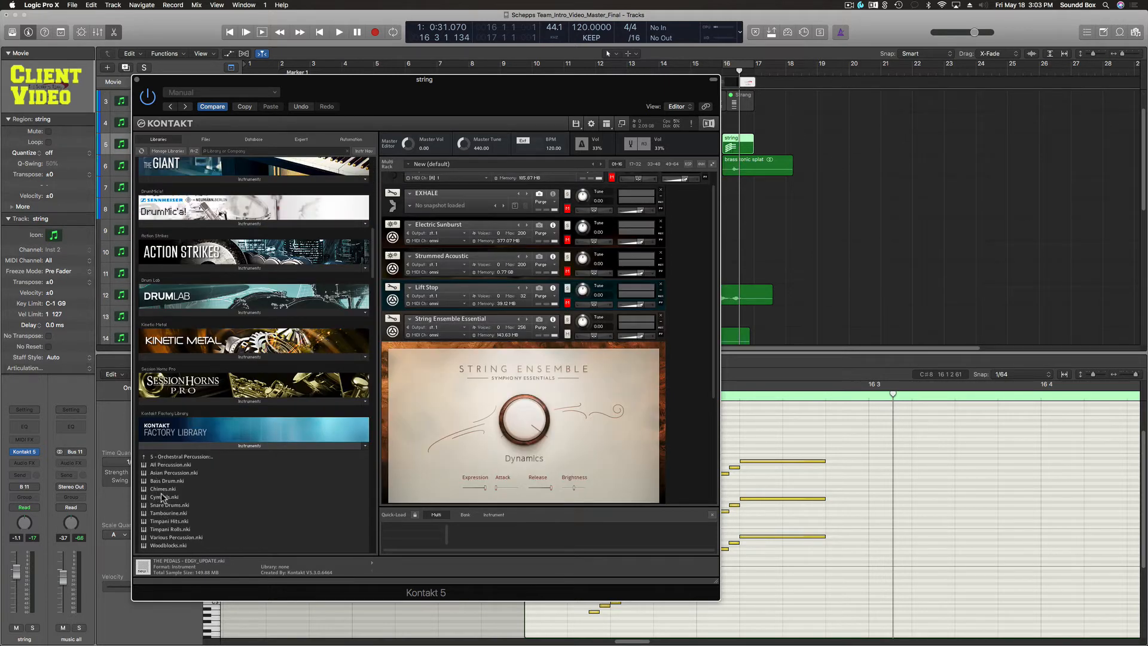
{"action": "double_click", "coordinate": [161, 458]}
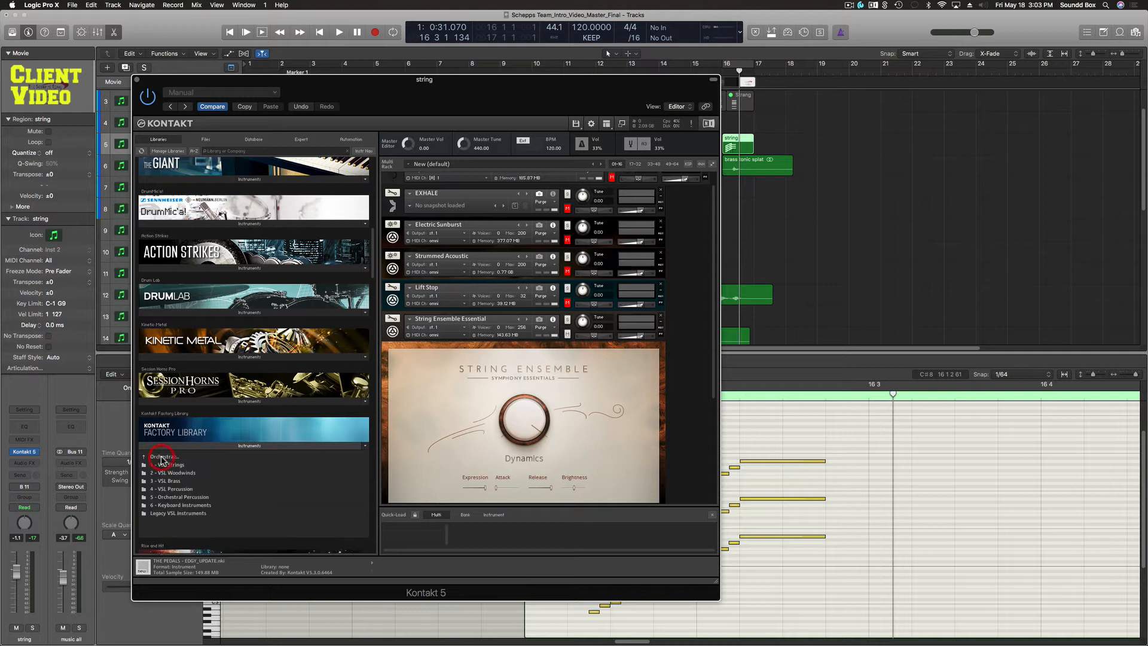
{"action": "double_click", "coordinate": [172, 468]}
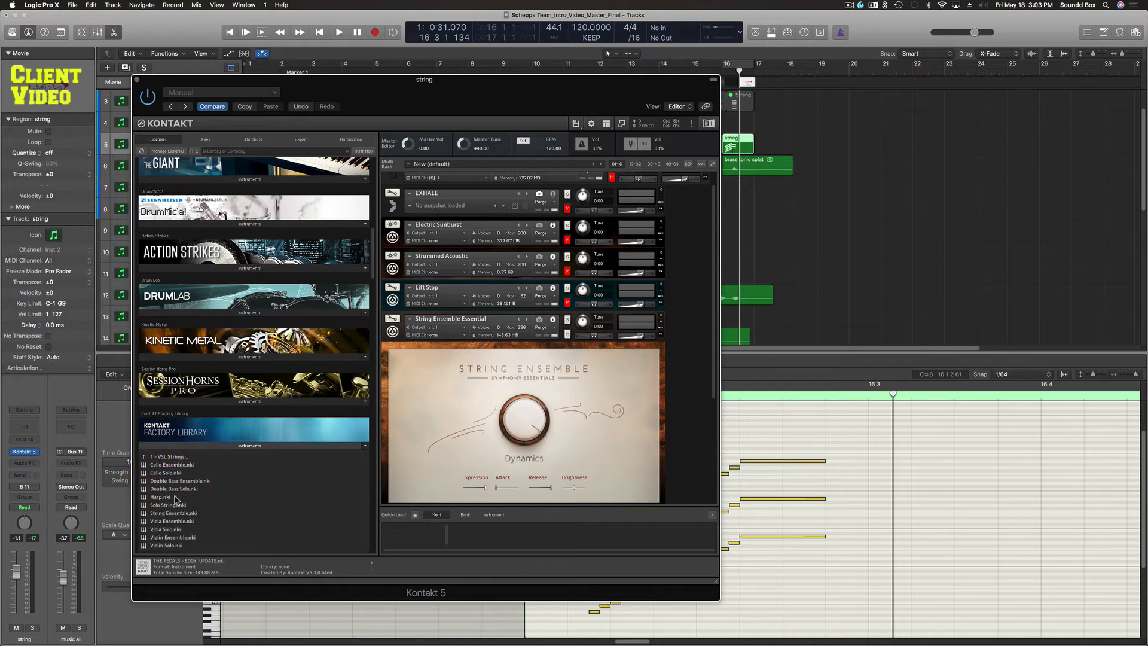
{"action": "left_click", "coordinate": [182, 538]}
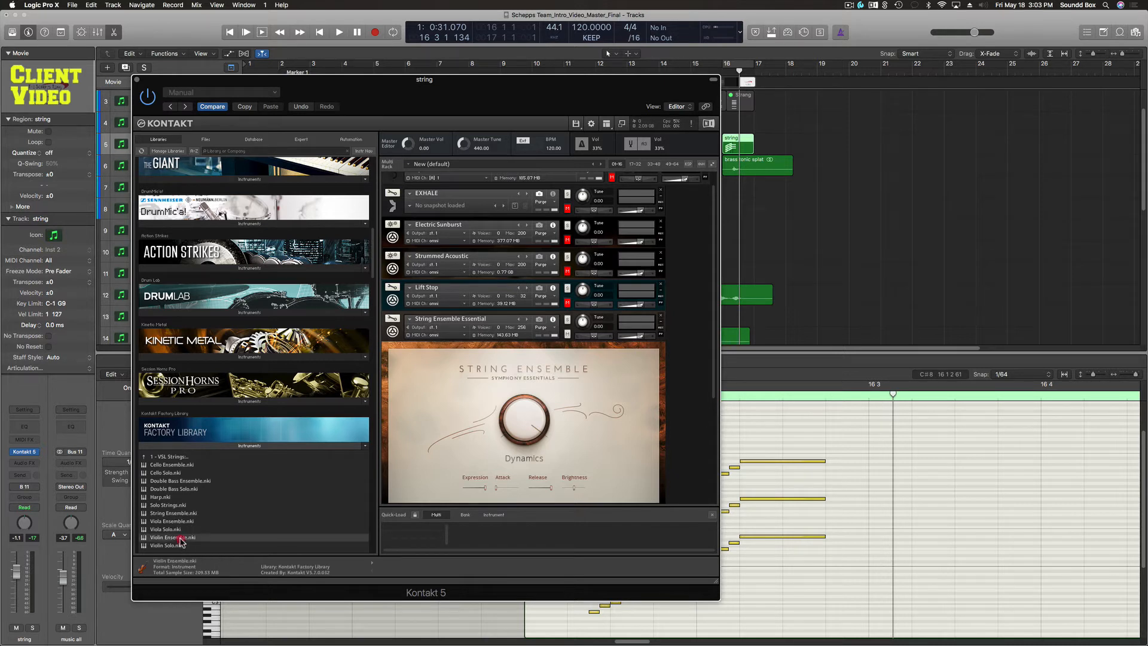
{"action": "double_click", "coordinate": [181, 538]}
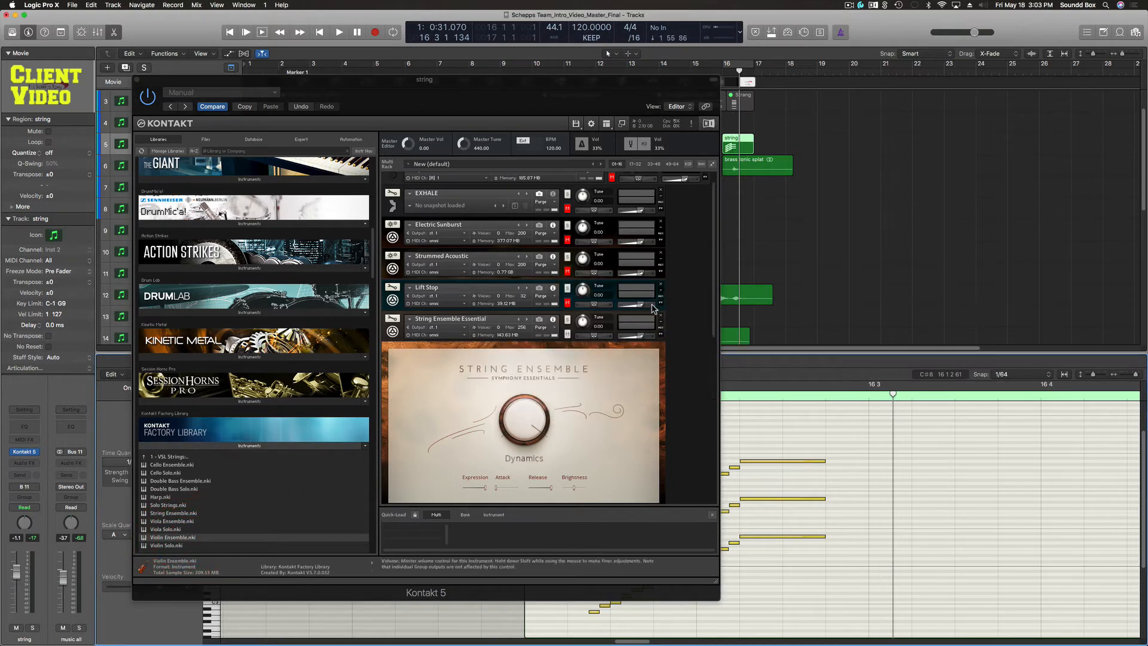
- Set the MIDI channel of the newly loaded Violin Ensemble to omni
{"action": "scroll", "coordinate": [656, 311], "scroll_direction": "down", "scroll_amount": 2}
{"action": "scroll", "coordinate": [656, 311], "scroll_direction": "down", "scroll_amount": 10}
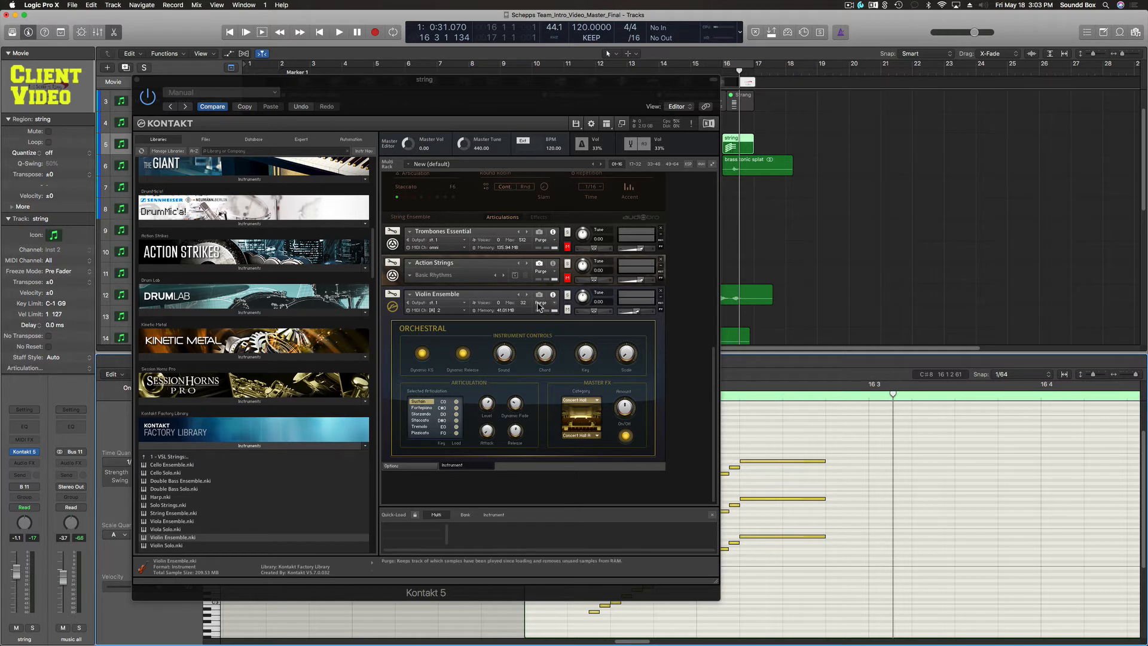
{"action": "left_click", "coordinate": [444, 311]}
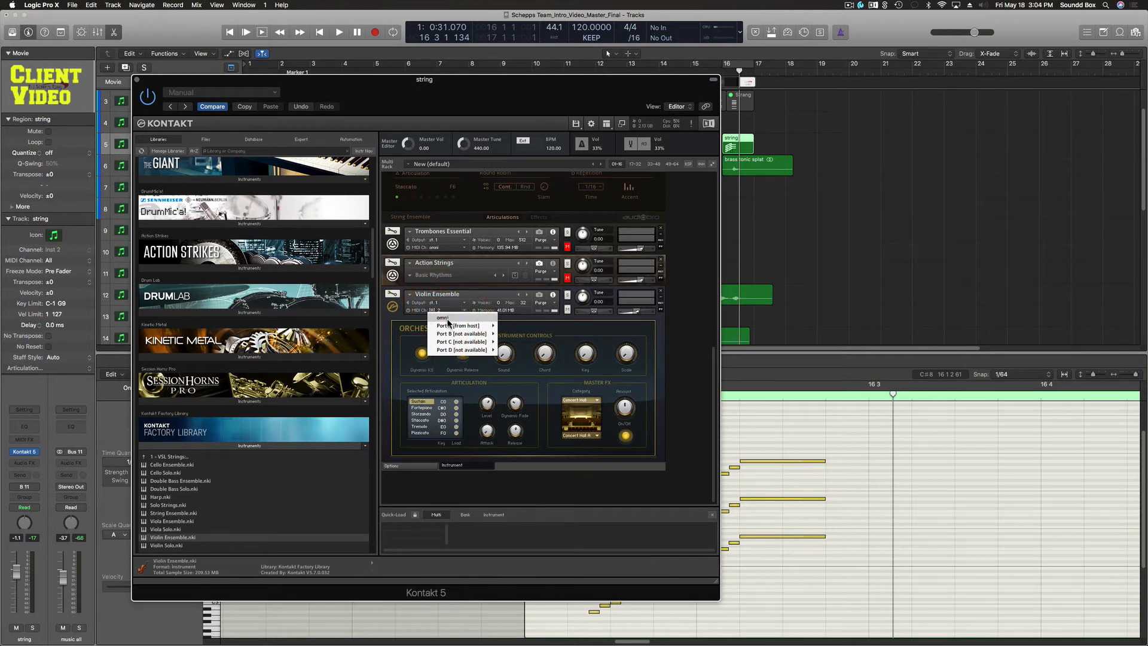
{"action": "left_click", "coordinate": [448, 319]}
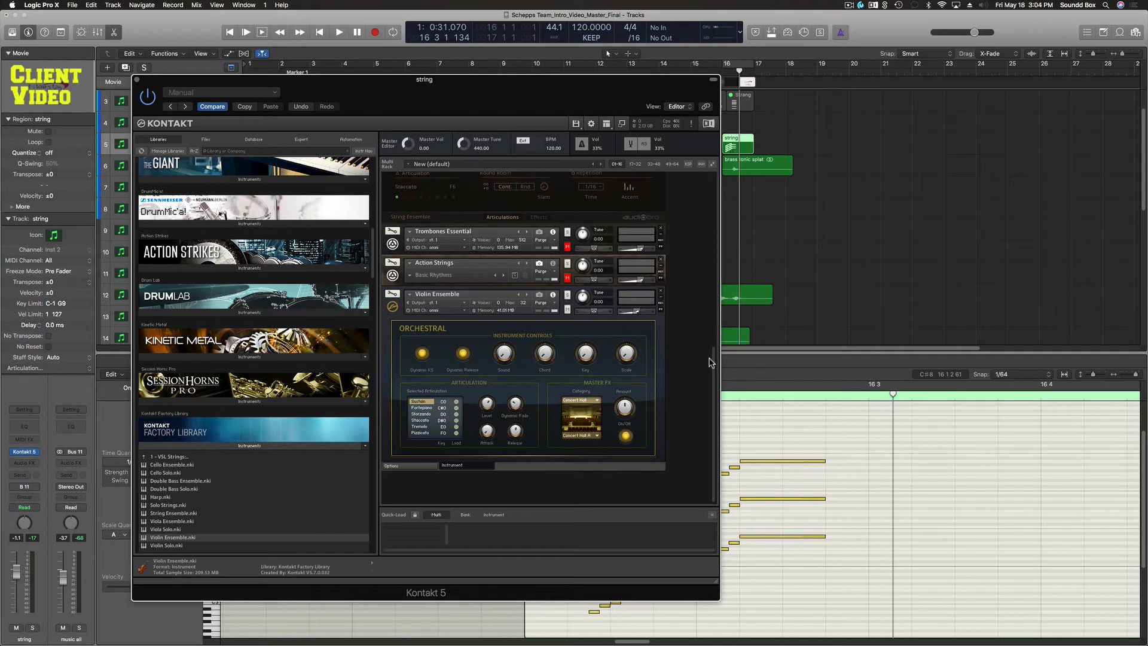
- Switch the Violin Ensemble's articulation to staccato
{"action": "left_click_drag", "start_coordinate": [713, 366], "coordinate": [711, 390]}
{"action": "left_click", "coordinate": [425, 420]}
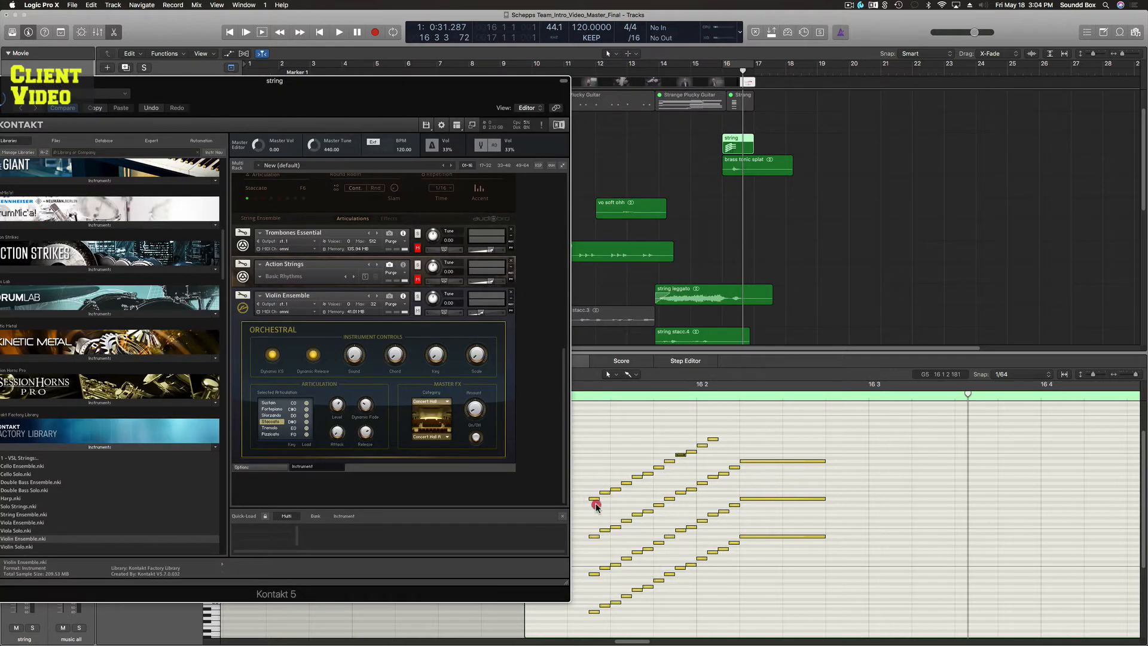
- Delete all notes of the highest string run in the piano roll, including its three leftover notes
{"action": "left_click_drag", "start_coordinate": [596, 506], "coordinate": [721, 436]}
{"action": "key", "text": "Delete"}
{"action": "key", "text": "Delete"}
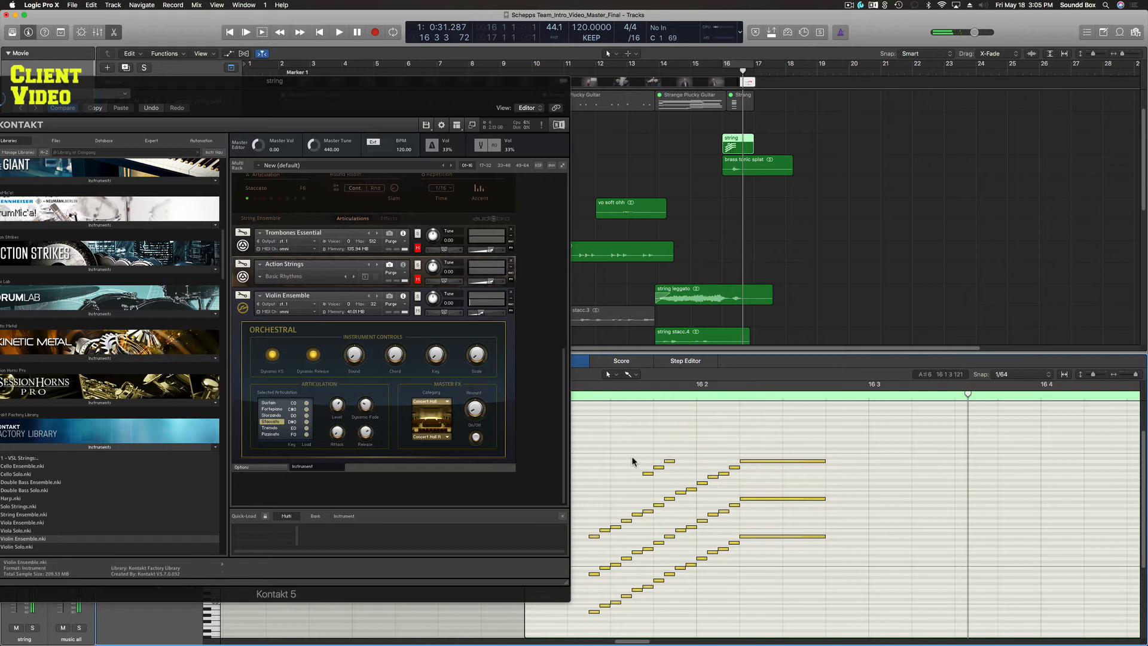
{"action": "left_click_drag", "start_coordinate": [631, 458], "coordinate": [672, 477]}
{"action": "key", "text": "Delete"}
{"action": "left_click", "coordinate": [673, 477]}
- Play back the arrangement's ending from shortly before bar 16
{"action": "left_click", "coordinate": [693, 71]}
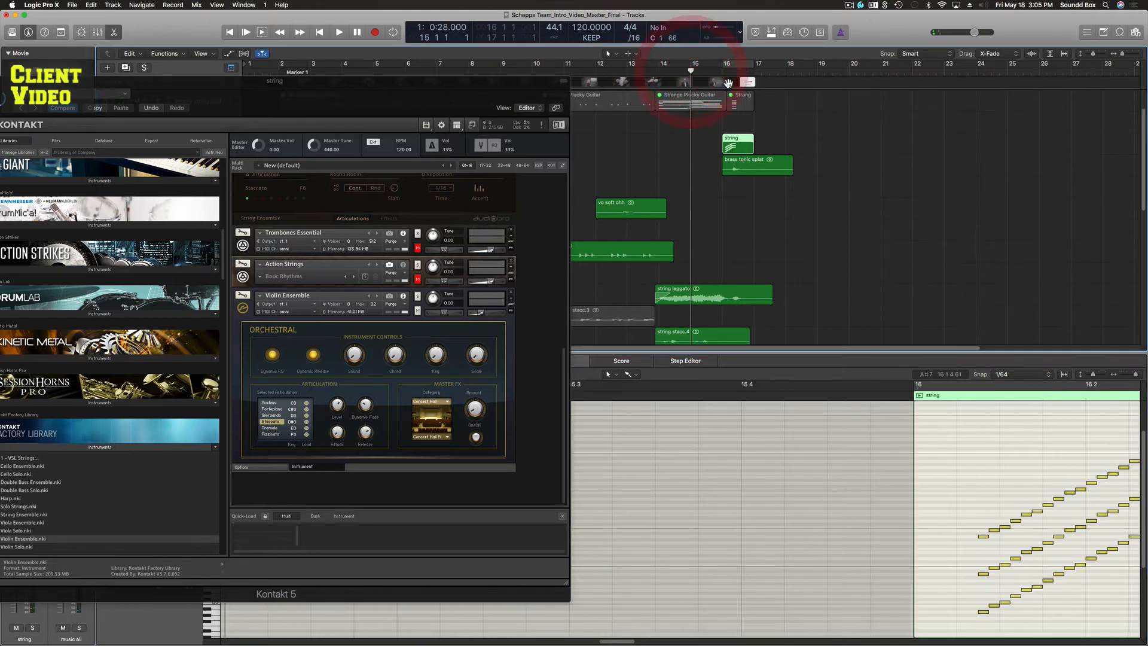
{"action": "left_click", "coordinate": [715, 71]}
{"action": "key", "text": "space"}
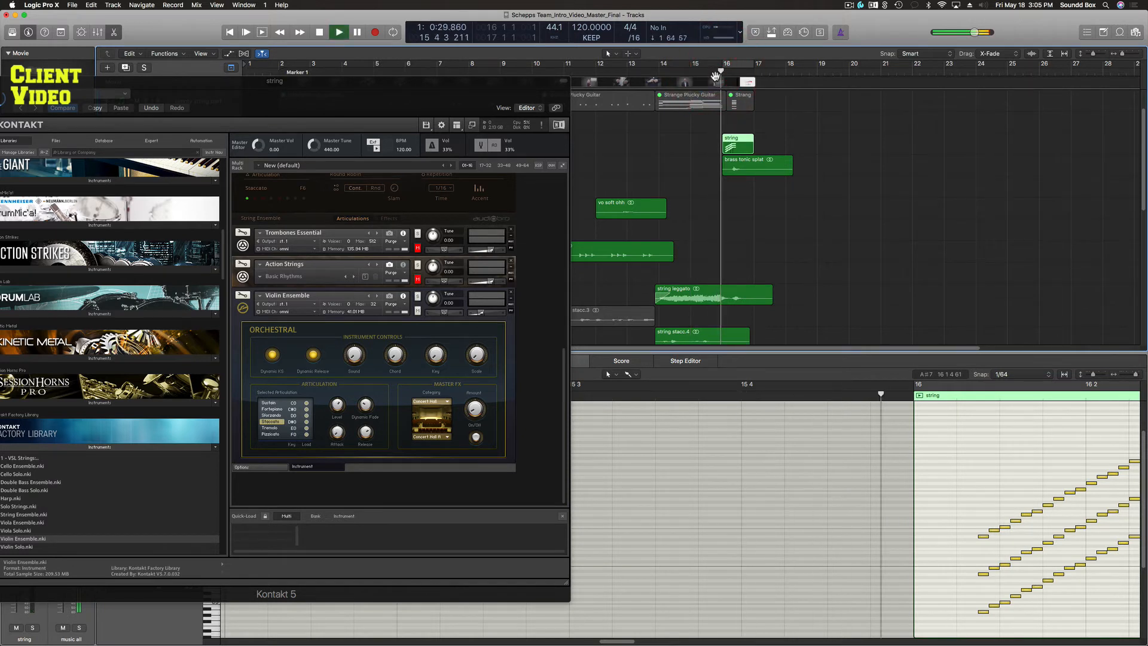
{"action": "key", "text": "space"}
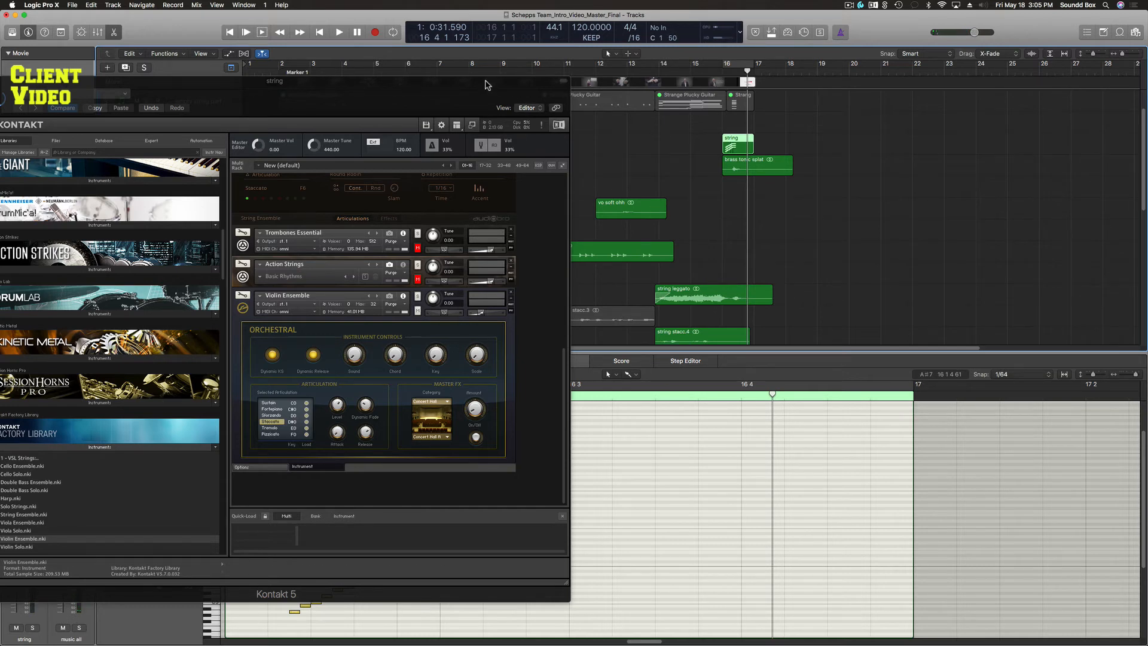
- Move the Kontakt window up, close it, and deselect the notes in the piano roll
{"action": "left_click_drag", "start_coordinate": [485, 84], "coordinate": [478, 22]}
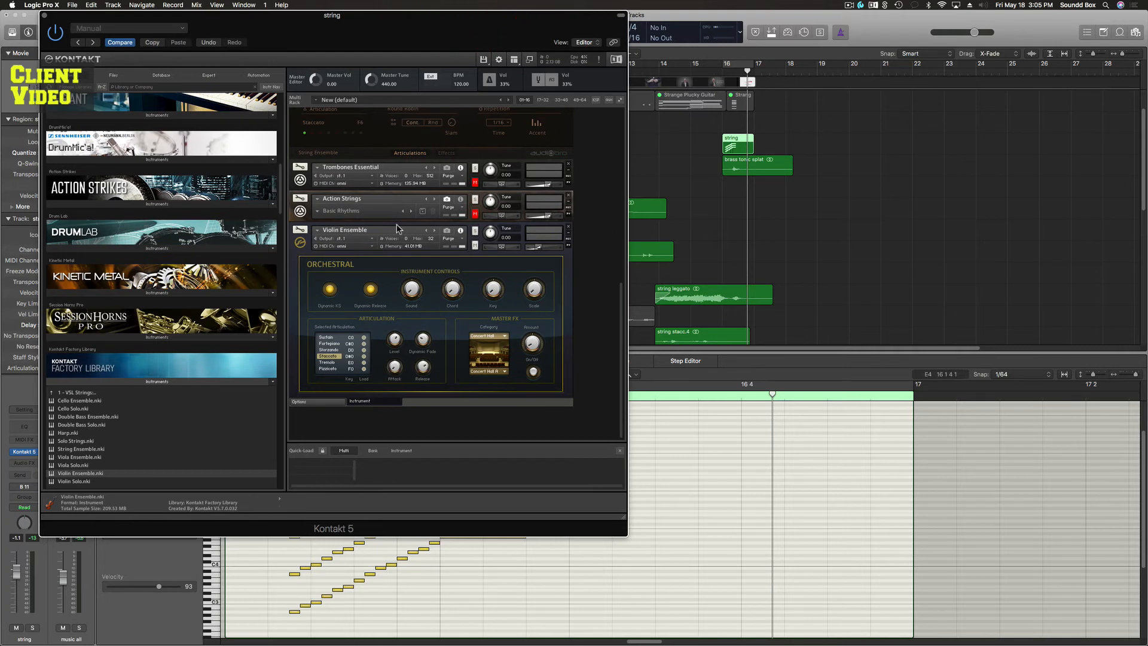
{"action": "key", "text": "super+w"}
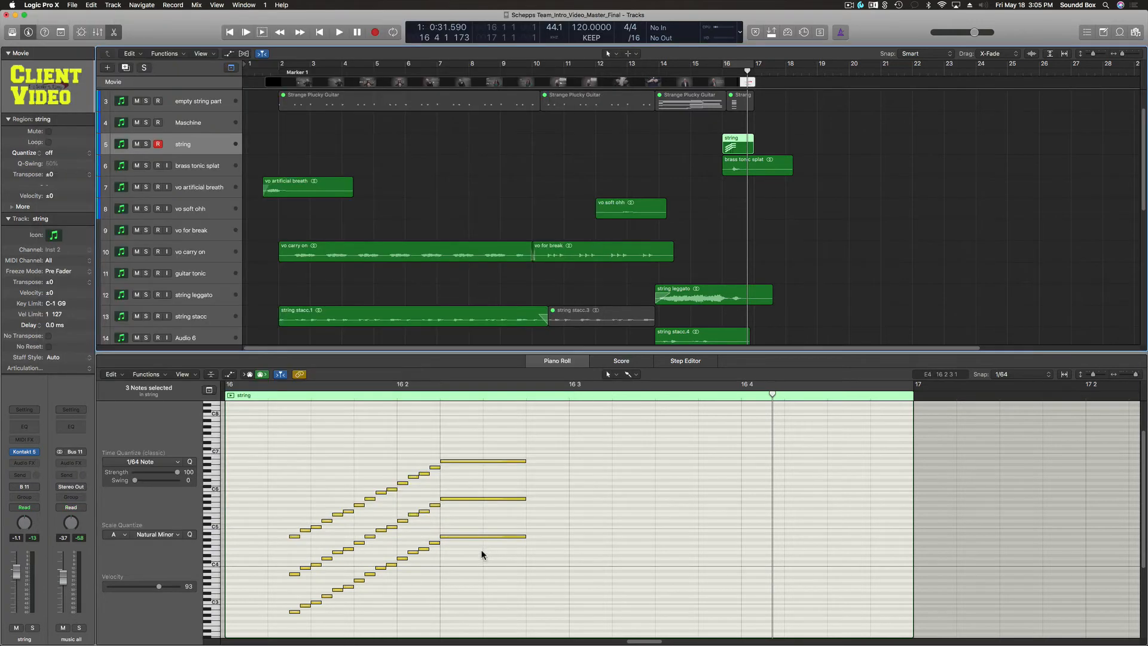
{"action": "left_click", "coordinate": [482, 551]}
- Copy the lowest string run, including its long end note, one octave down
{"action": "left_click_drag", "start_coordinate": [295, 622], "coordinate": [392, 595]}
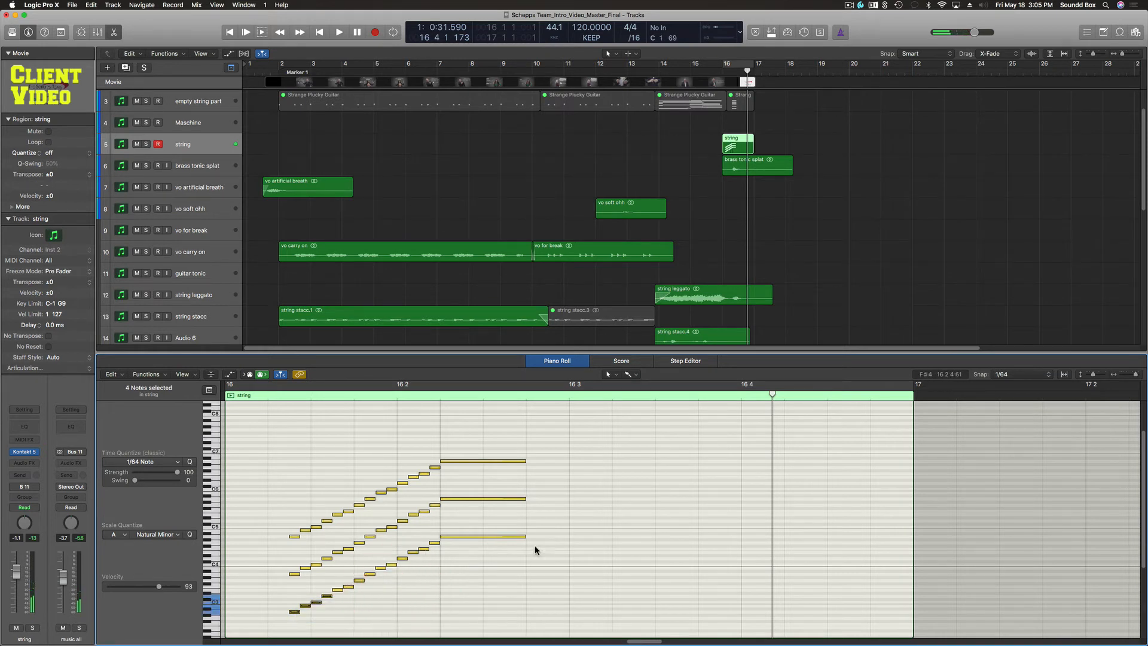
{"action": "left_click", "coordinate": [516, 557]}
{"action": "left_click_drag", "start_coordinate": [535, 556], "coordinate": [390, 536]}
{"action": "left_click", "coordinate": [412, 594]}
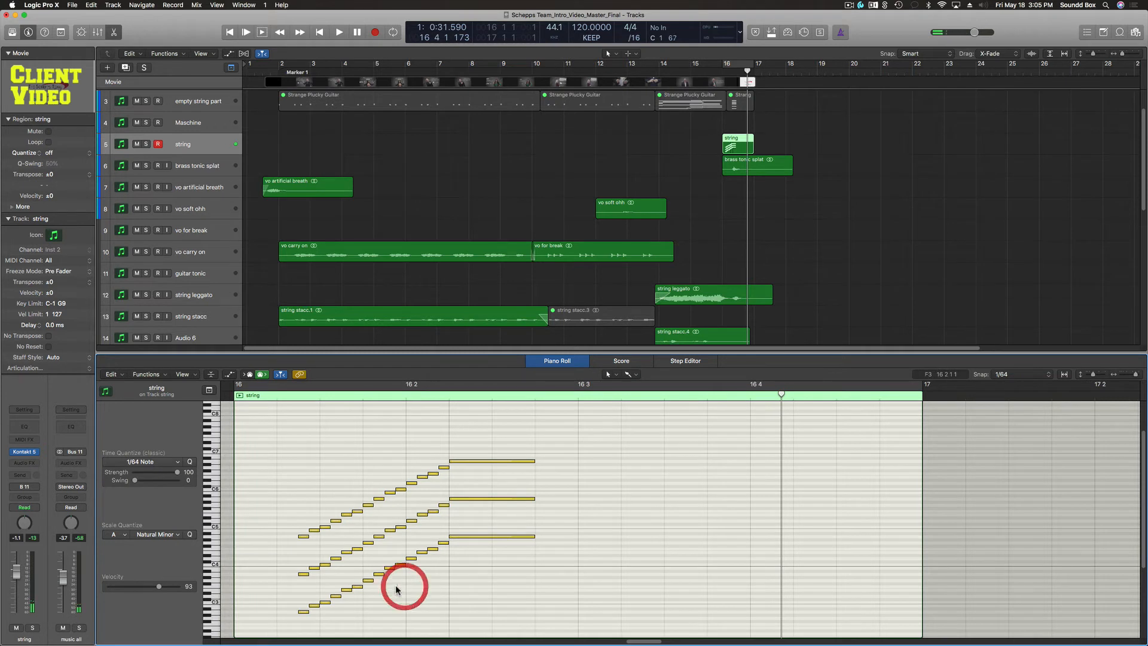
{"action": "left_click_drag", "start_coordinate": [299, 621], "coordinate": [461, 543]}
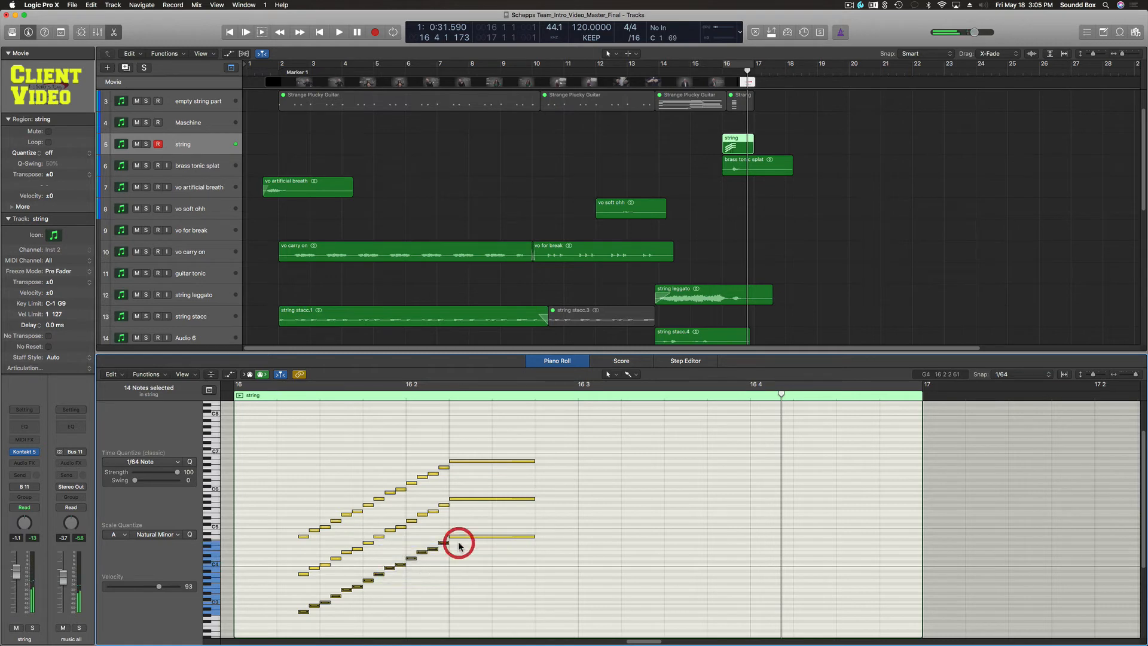
{"action": "left_click", "coordinate": [465, 537], "text": "shift"}
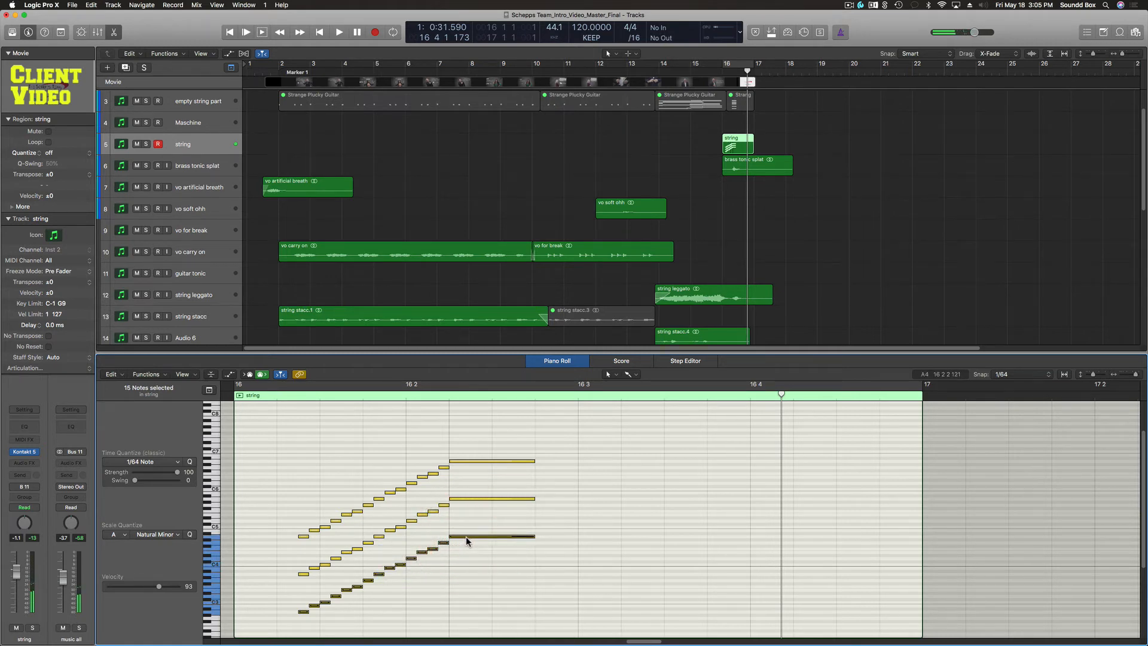
{"action": "scroll", "coordinate": [464, 540], "scroll_direction": "right", "scroll_amount": 2}
{"action": "scroll", "coordinate": [464, 540], "scroll_direction": "up", "scroll_amount": 5}
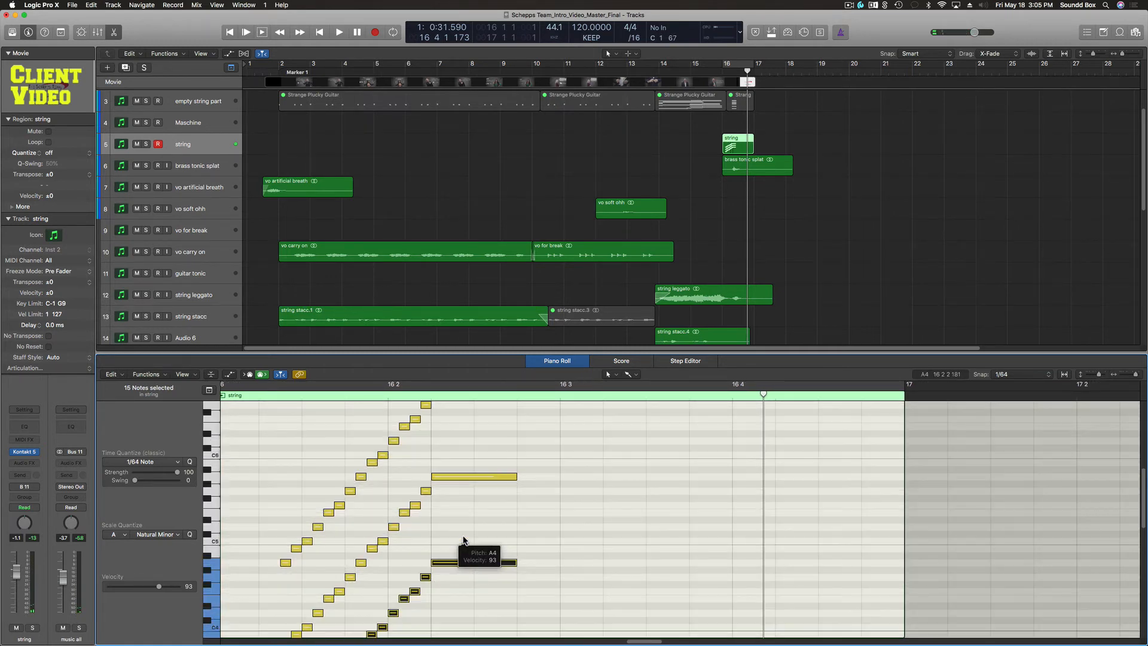
{"action": "scroll", "coordinate": [464, 541], "scroll_direction": "down", "scroll_amount": 6}
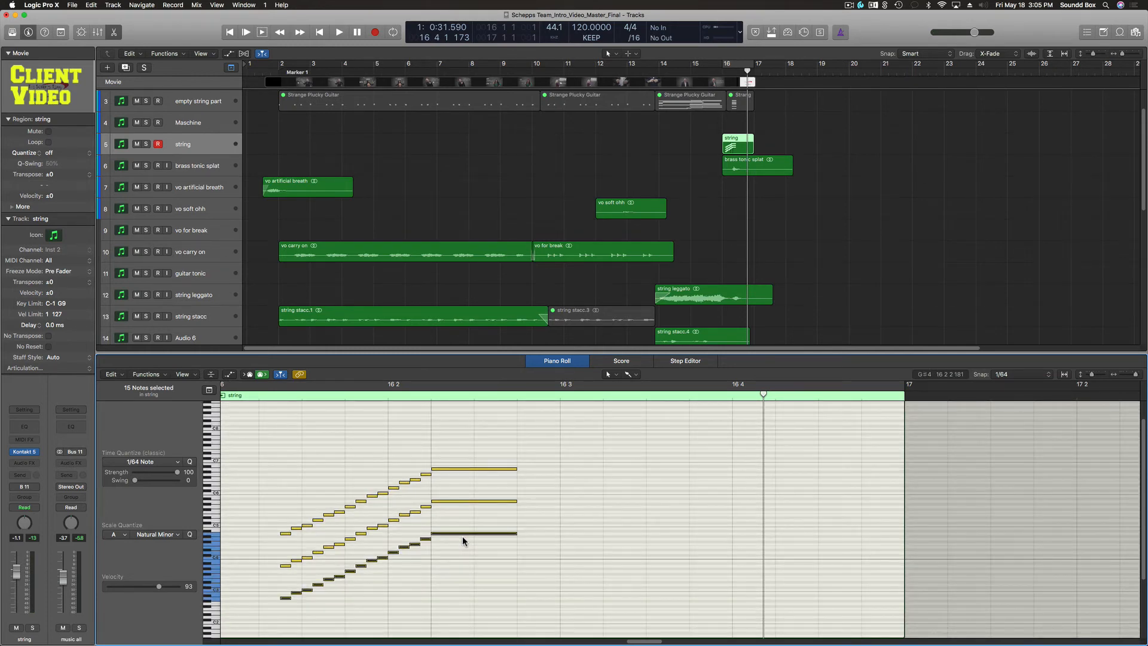
{"action": "scroll", "coordinate": [465, 540], "scroll_direction": "down", "scroll_amount": 4}
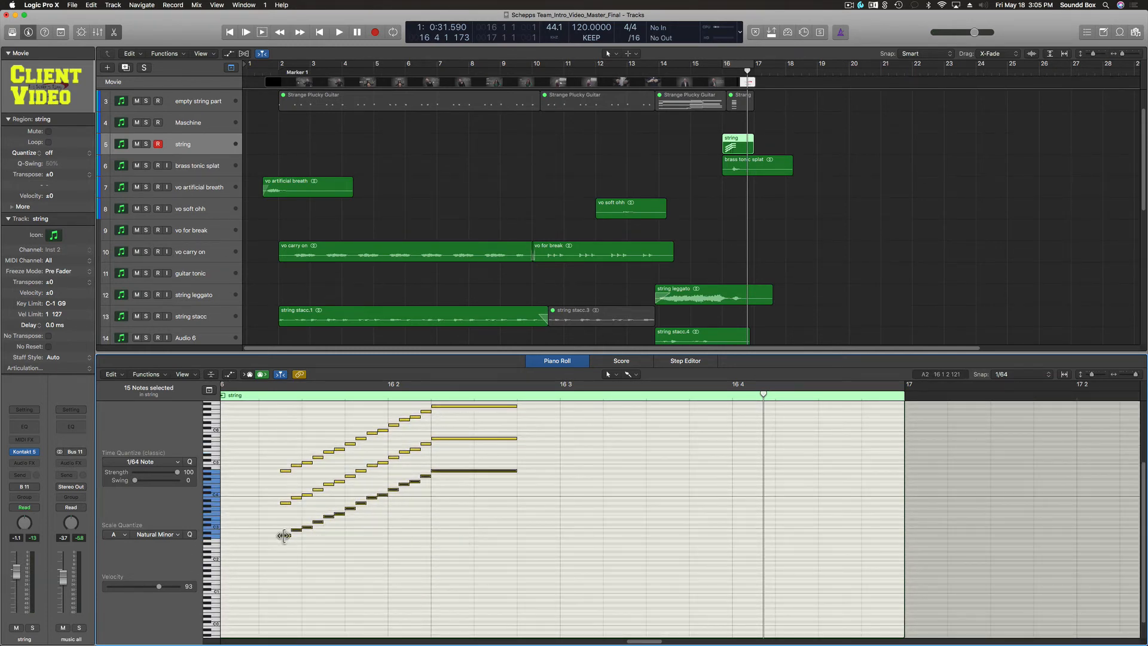
{"action": "left_click_drag", "start_coordinate": [285, 537], "coordinate": [285, 570]}
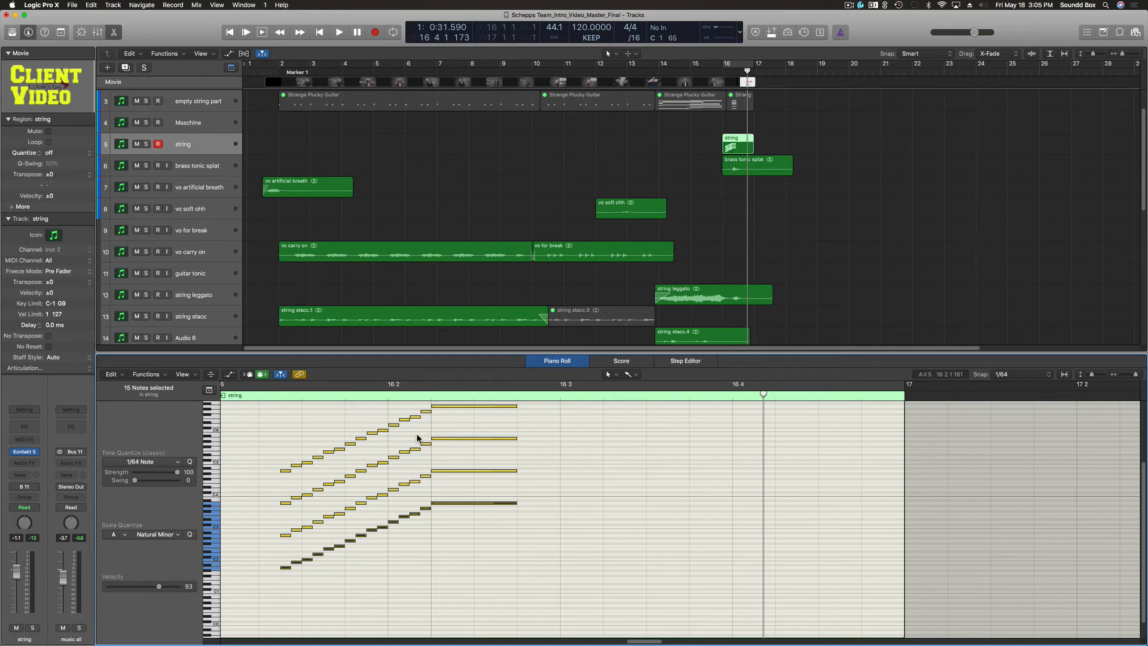
- Play back the stacked string runs from their first notes, restarting from slightly earlier in bar 16
{"action": "left_click", "coordinate": [278, 396]}
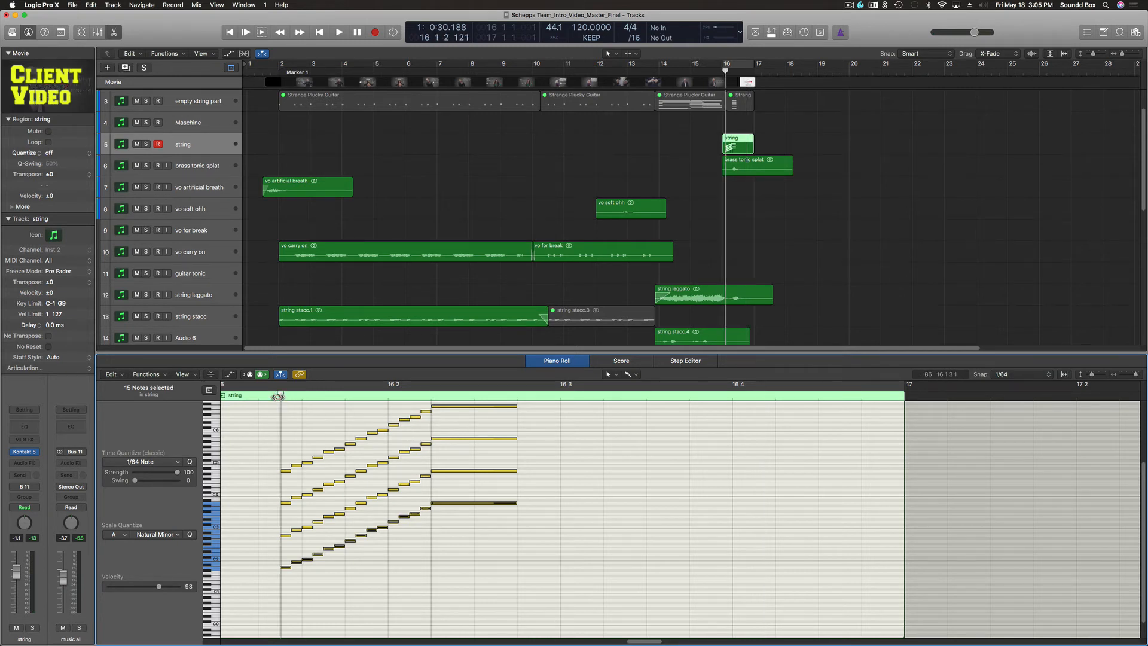
{"action": "key", "text": "space"}
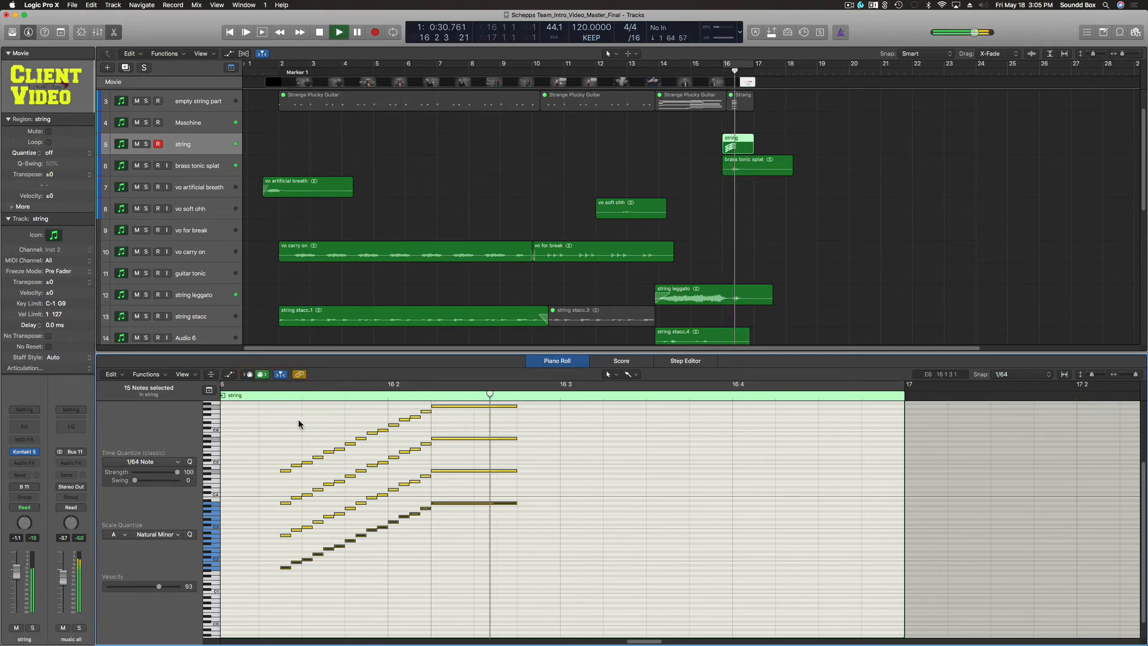
{"action": "left_click", "coordinate": [261, 396]}
{"action": "key", "text": "space"}
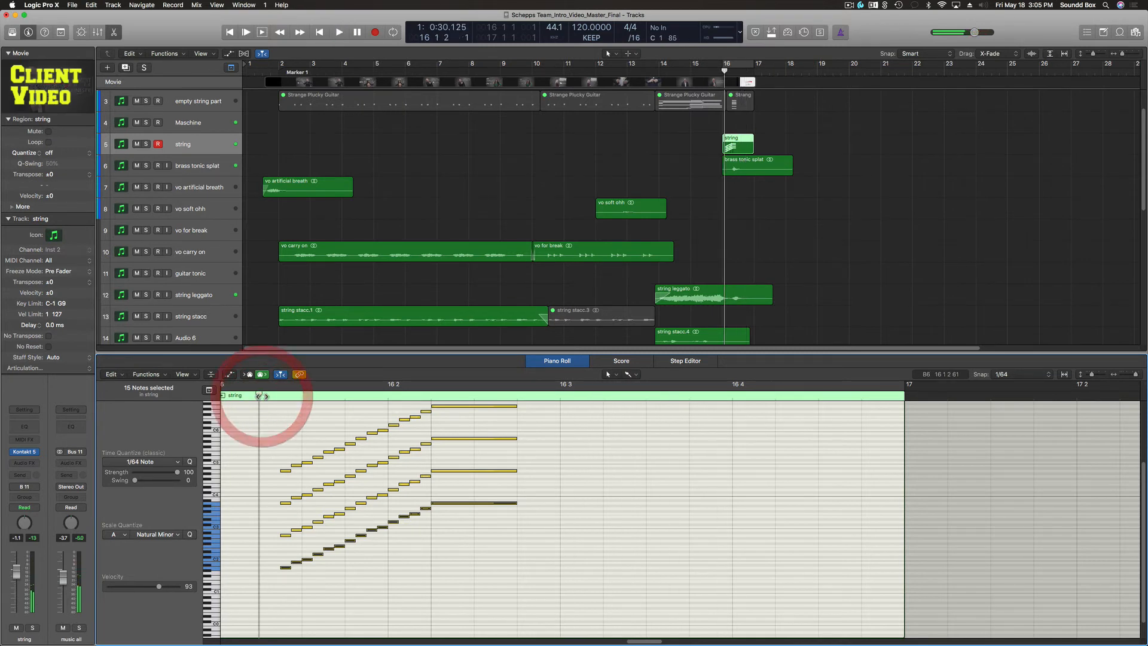
{"action": "key", "text": "space"}
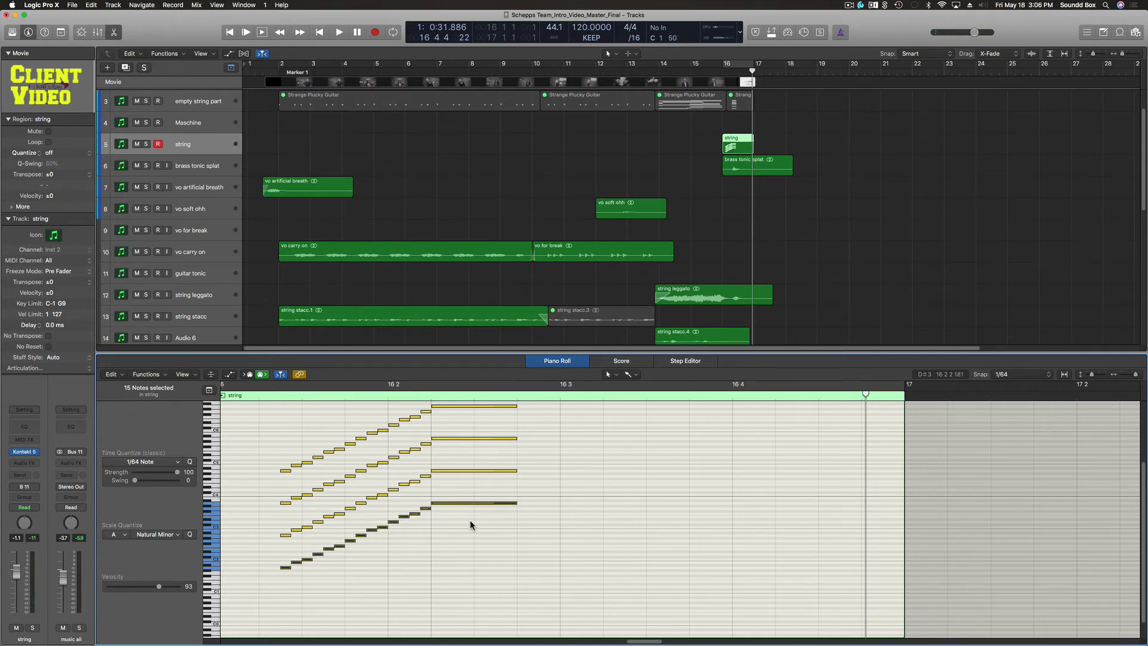
- Replay the ending from just before the string runs and once more from shortly before bar 16
{"action": "left_click", "coordinate": [251, 396]}
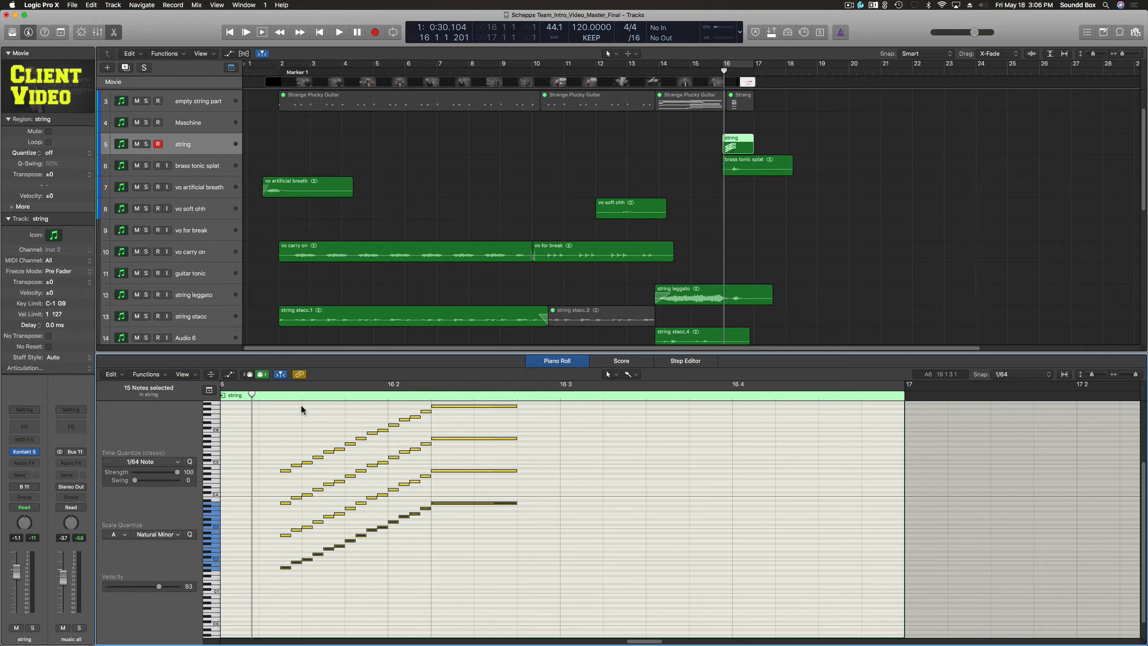
{"action": "left_click_drag", "start_coordinate": [254, 396], "coordinate": [259, 398]}
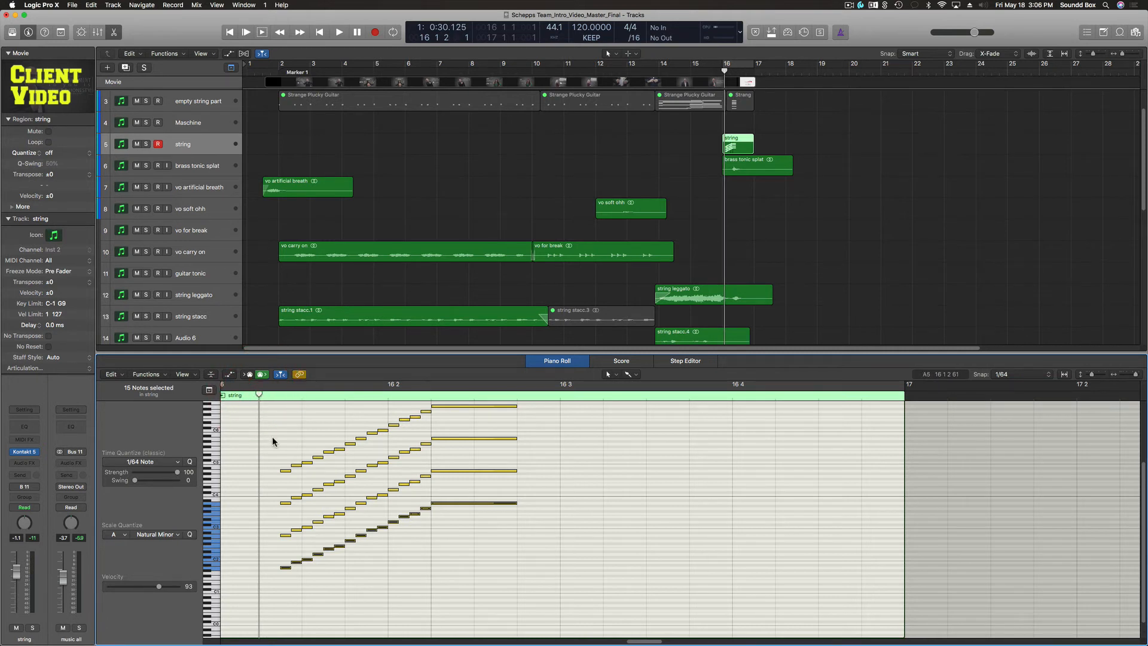
{"action": "scroll", "coordinate": [274, 441], "scroll_direction": "up", "scroll_amount": 2}
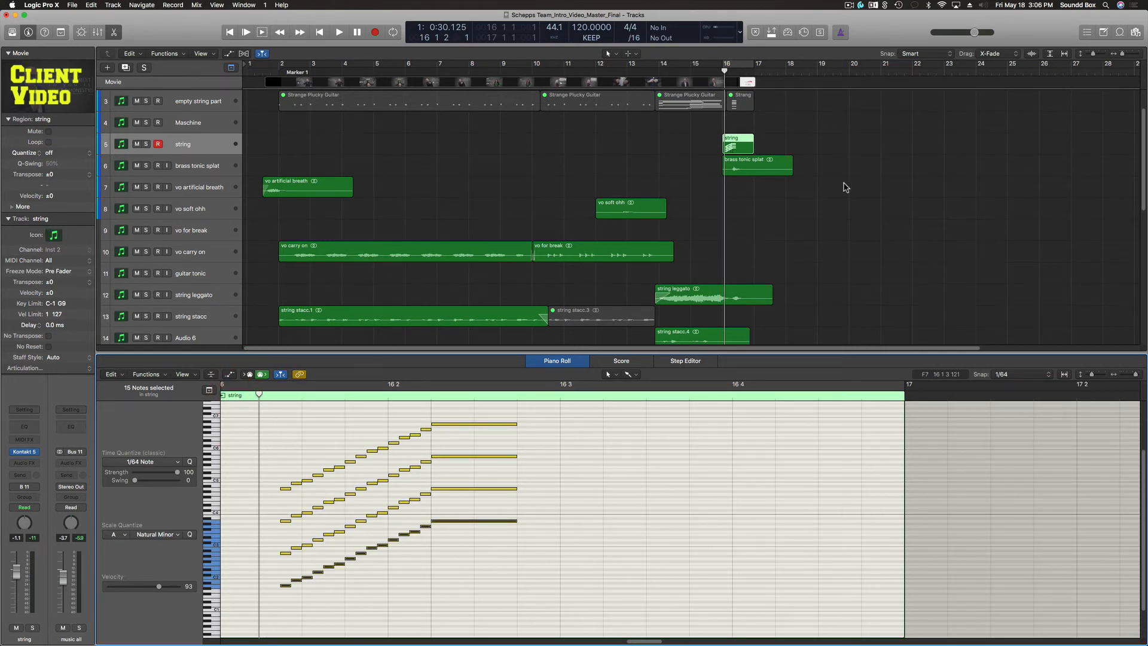
{"action": "key", "text": "space"}
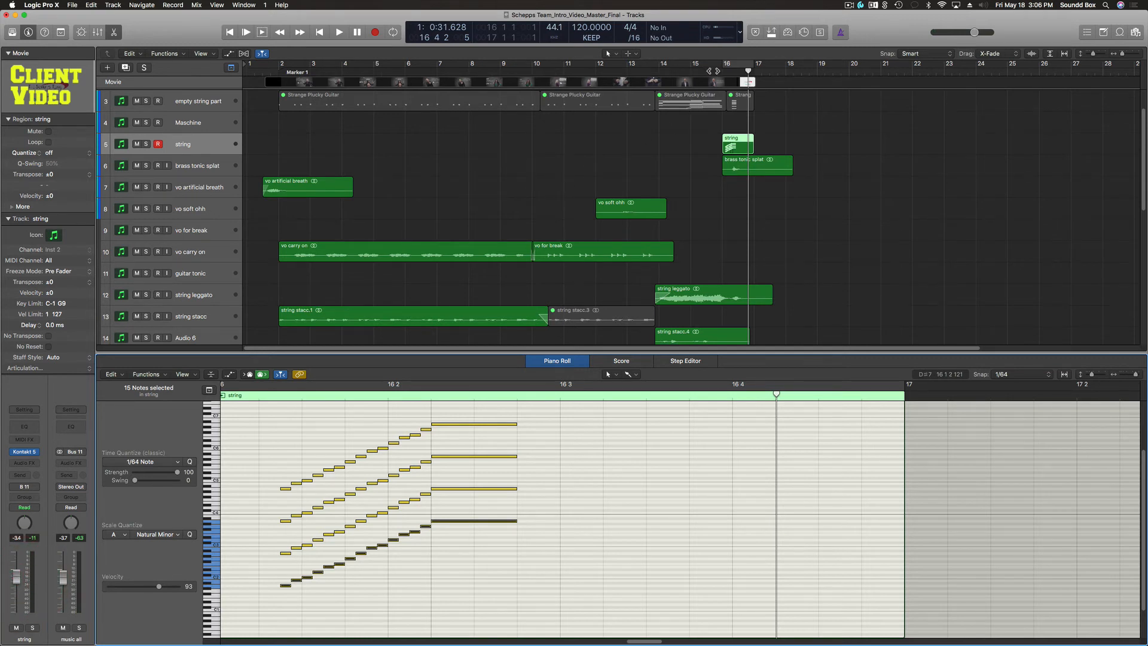
{"action": "left_click", "coordinate": [713, 71]}
{"action": "key", "text": "space"}
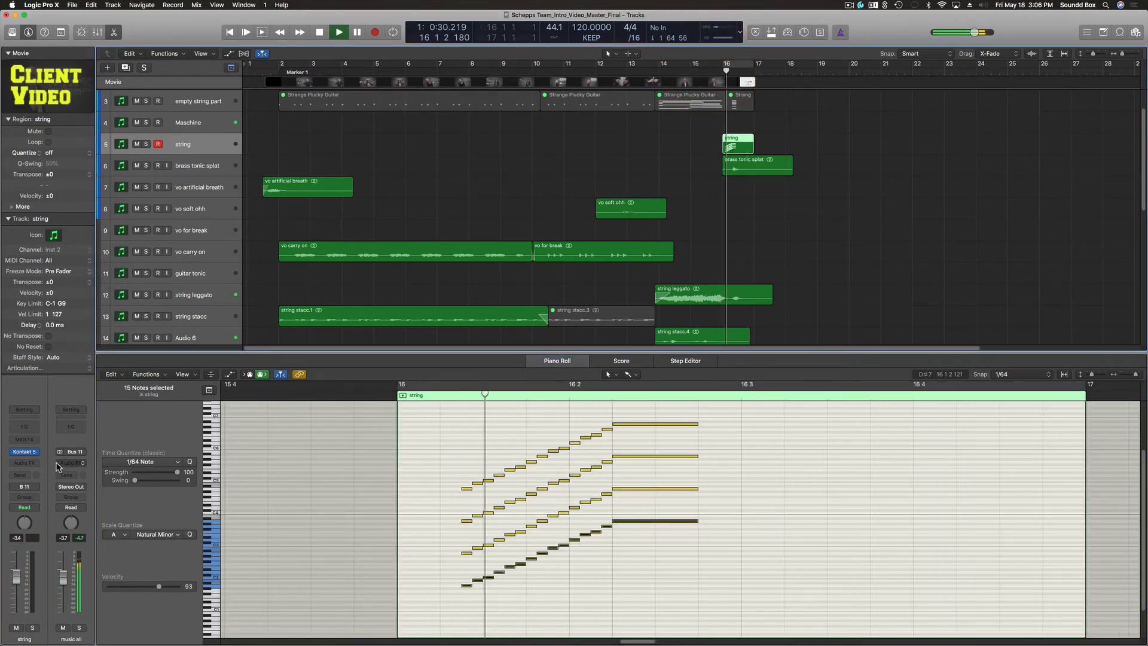
{"action": "key", "text": "space"}
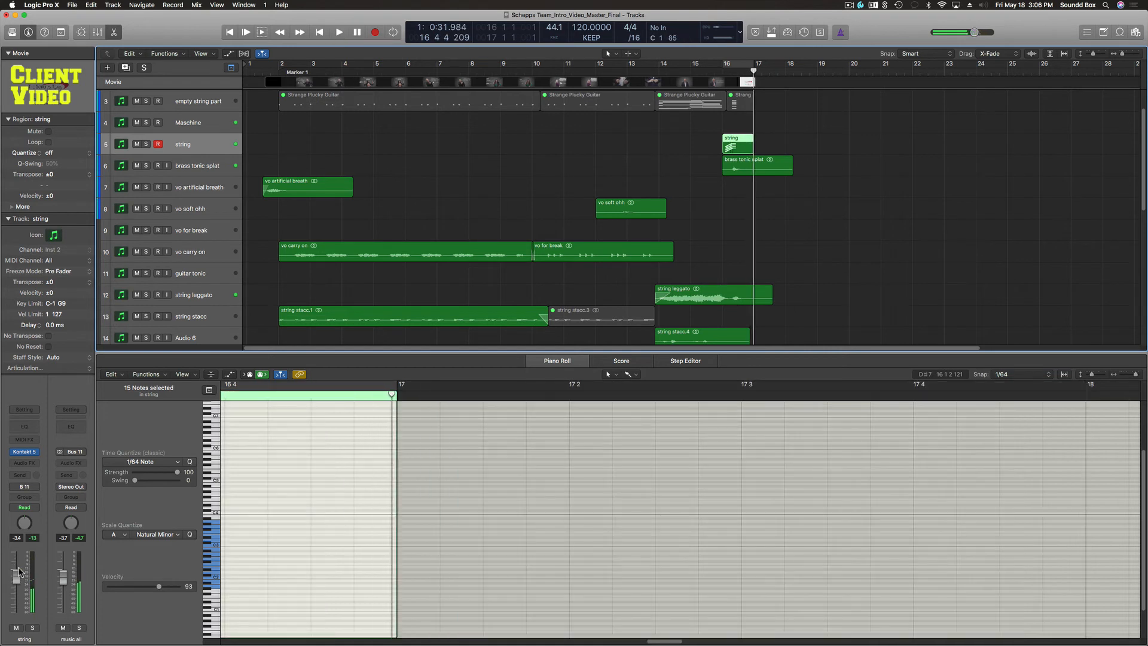
- Play the arrangement from bar 10 through to the end to hear the string runs in context
{"action": "left_click", "coordinate": [531, 70]}
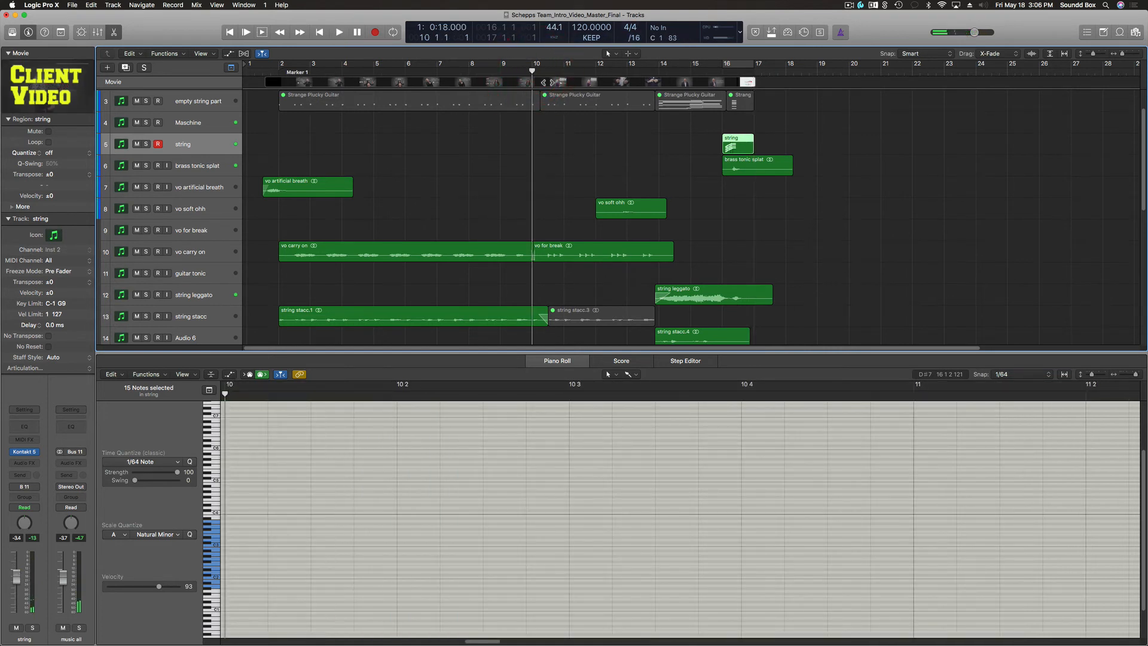
{"action": "key", "text": "space"}
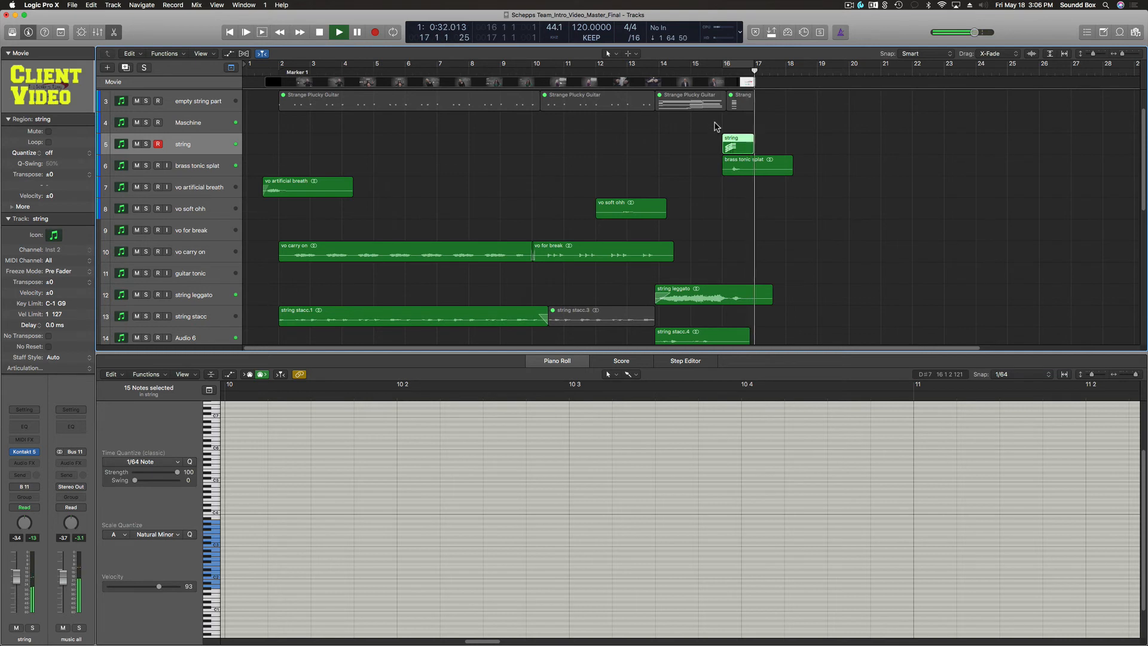
{"action": "key", "text": "space"}
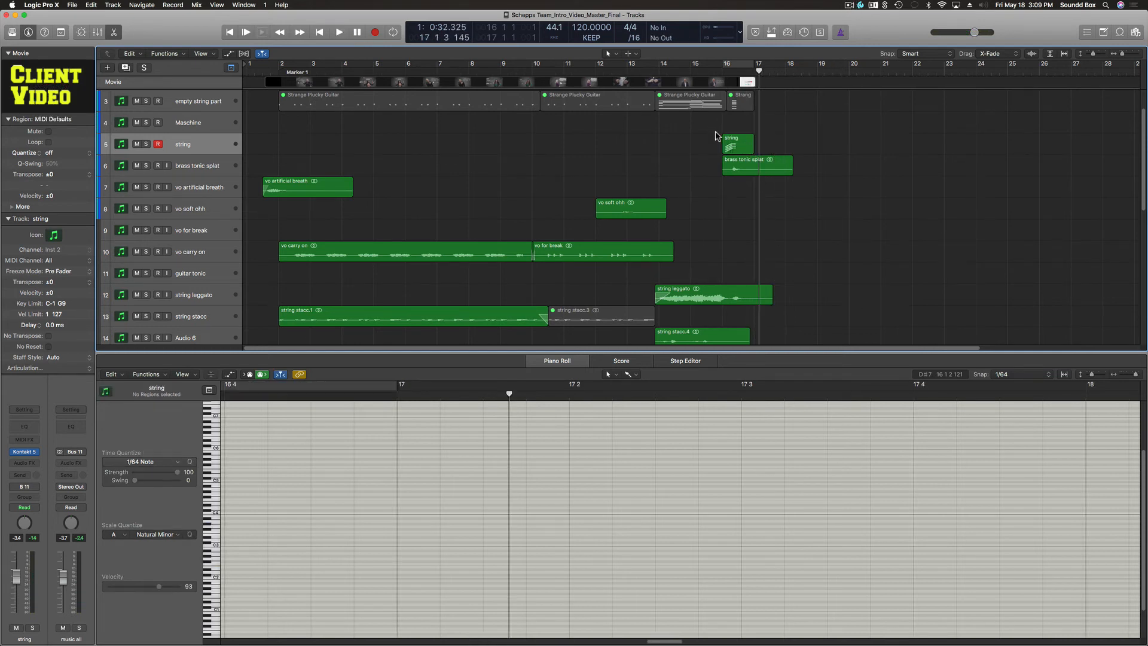
- Reopen the string track's Kontakt instrument and load Cello Ensemble from the VSL Strings folder into the rack
{"action": "left_click", "coordinate": [24, 452]}
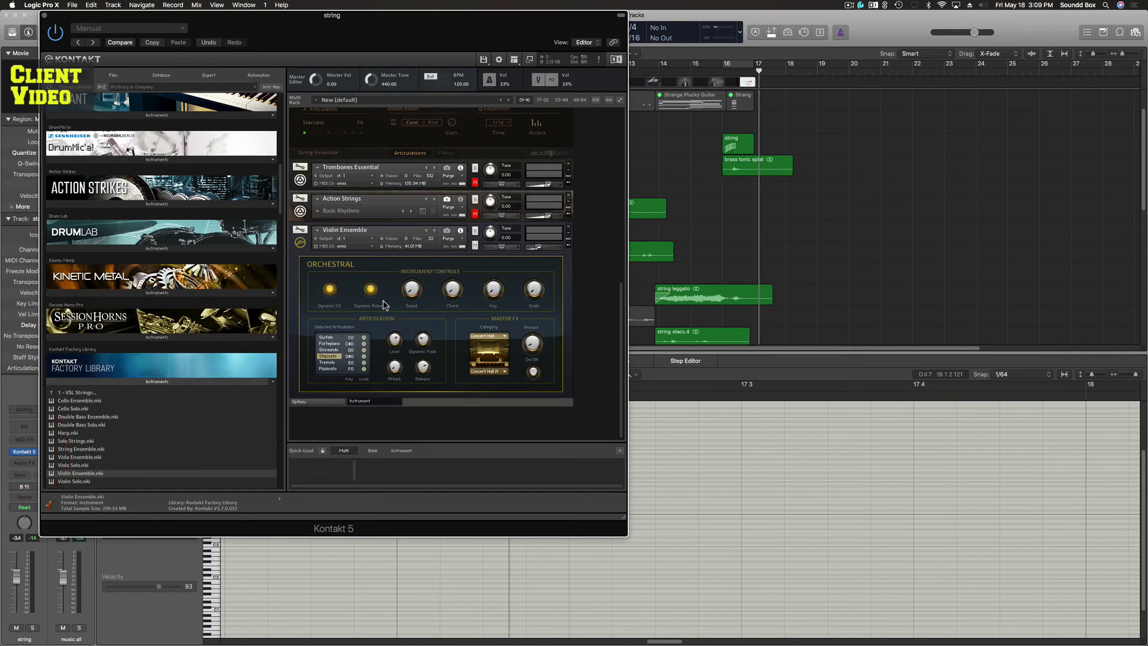
{"action": "left_click", "coordinate": [76, 401]}
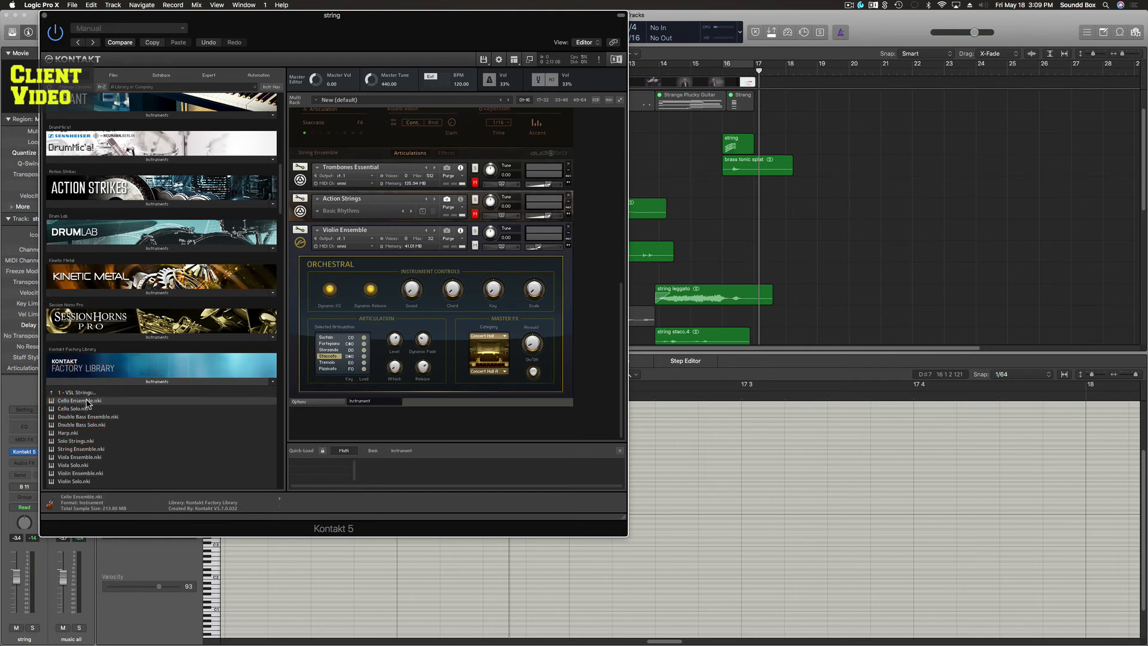
{"action": "left_click_drag", "start_coordinate": [247, 404], "coordinate": [345, 422]}
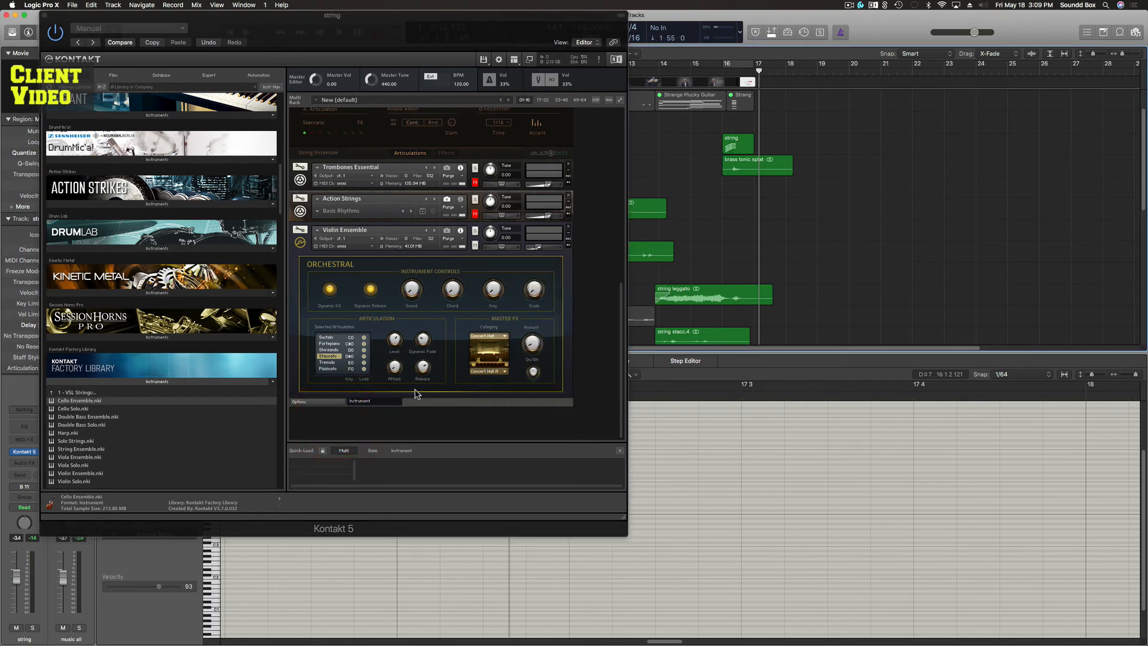
{"action": "scroll", "coordinate": [417, 395], "scroll_direction": "down", "scroll_amount": 3}
{"action": "scroll", "coordinate": [418, 397], "scroll_direction": "up", "scroll_amount": 1}
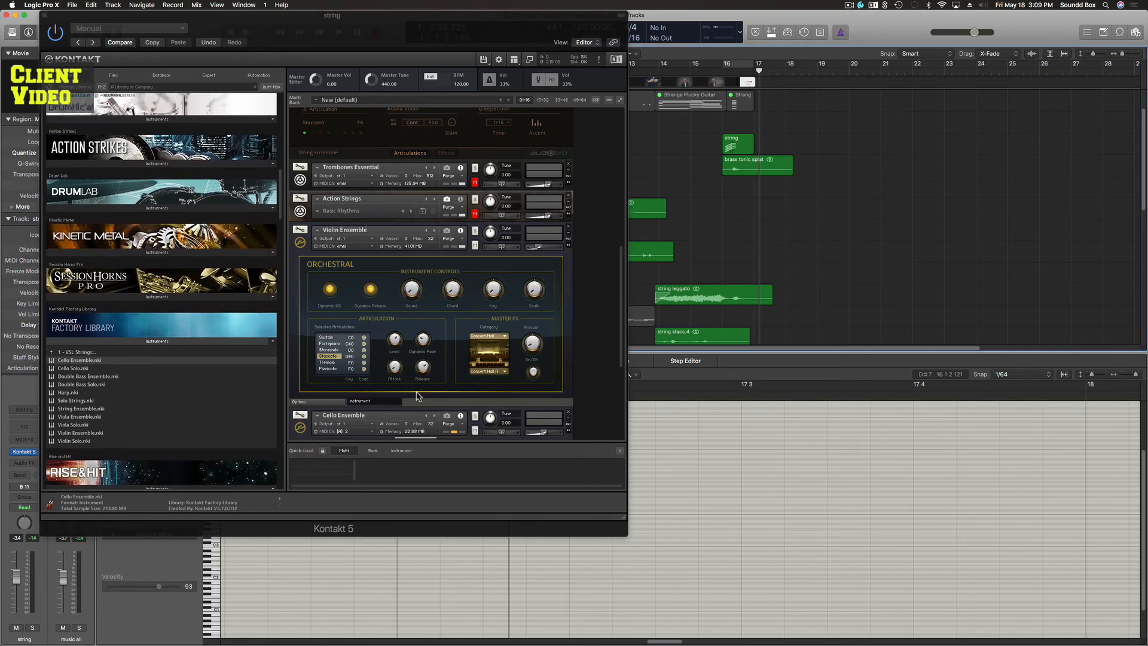
- Set the MIDI channel of the newly loaded Cello Ensemble to omni
{"action": "left_click", "coordinate": [598, 358]}
{"action": "scroll", "coordinate": [592, 359], "scroll_direction": "down", "scroll_amount": 4}
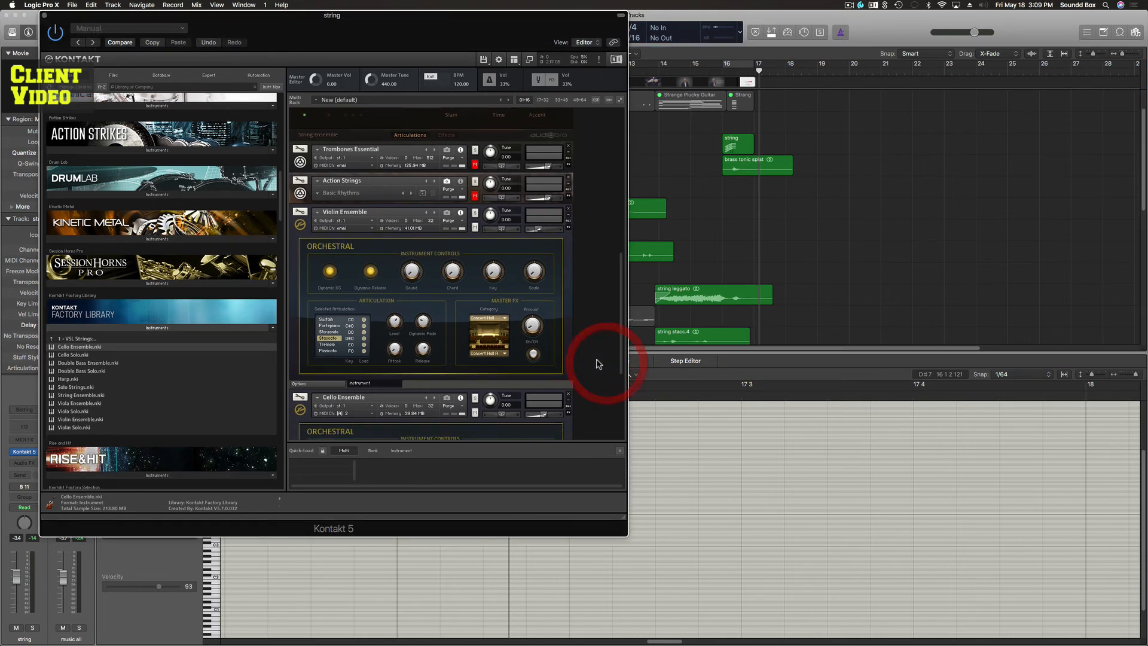
{"action": "scroll", "coordinate": [562, 362], "scroll_direction": "down", "scroll_amount": 2}
{"action": "left_click", "coordinate": [354, 270]}
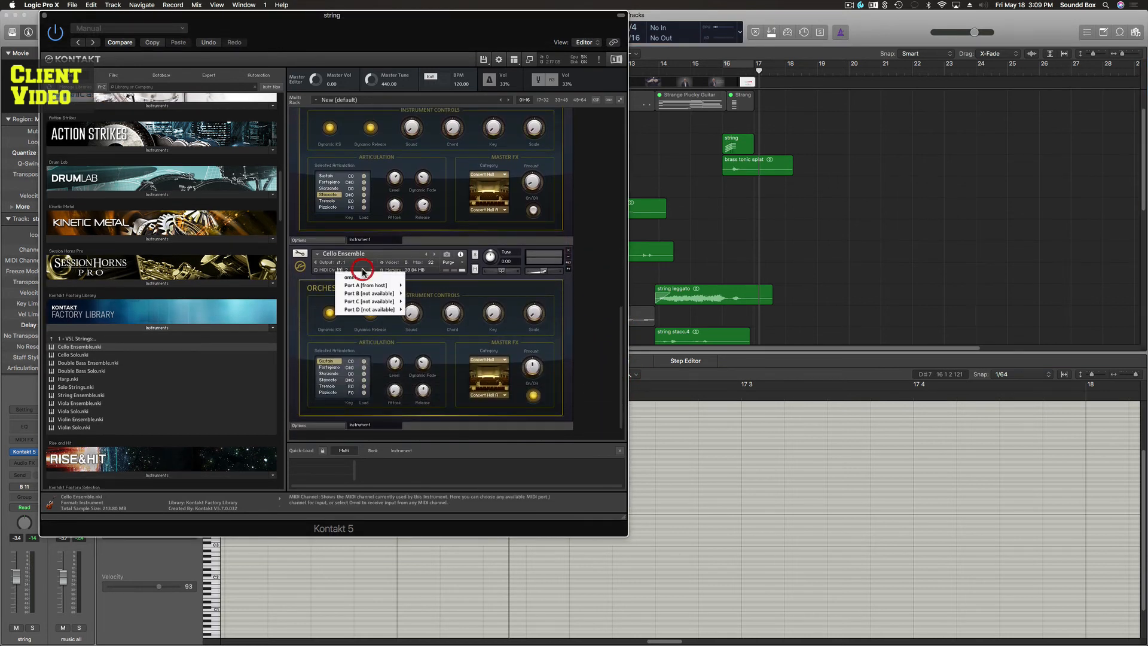
{"action": "left_click", "coordinate": [353, 277]}
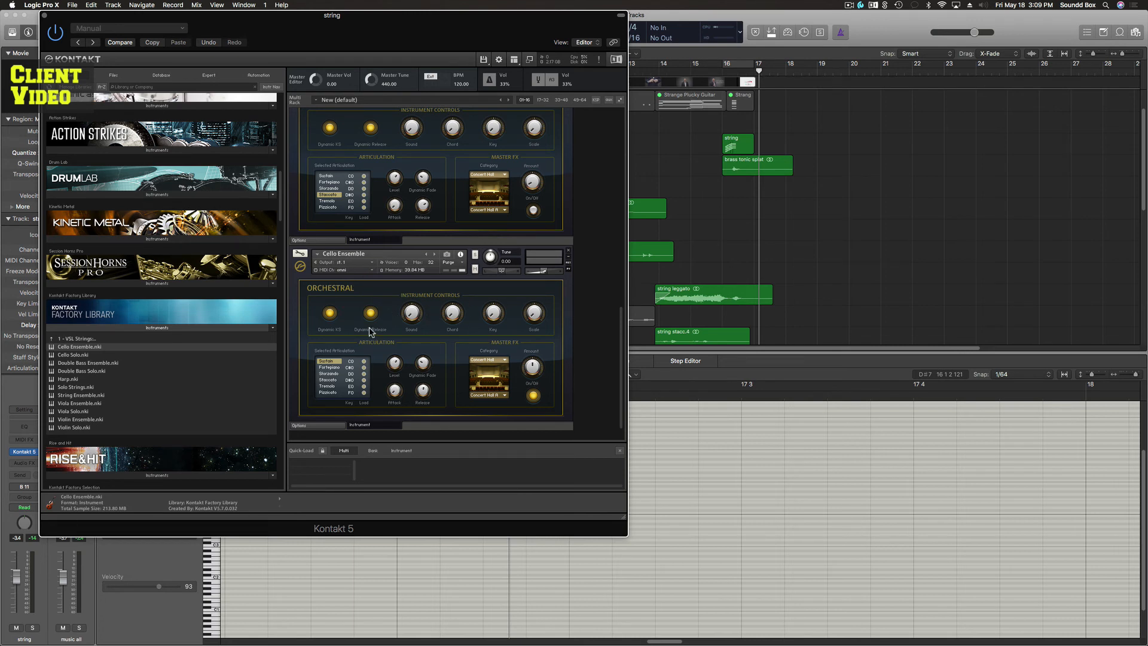
- Switch the newly loaded Cello Ensemble to the Staccato articulation and turn off its Concert Hall master effect
{"action": "left_click", "coordinate": [334, 380]}
{"action": "left_click", "coordinate": [531, 395]}
- Play the ending from just before bar 16, lower the Cello Ensemble's volume slightly, and replay it to check the balance
{"action": "left_click", "coordinate": [717, 76]}
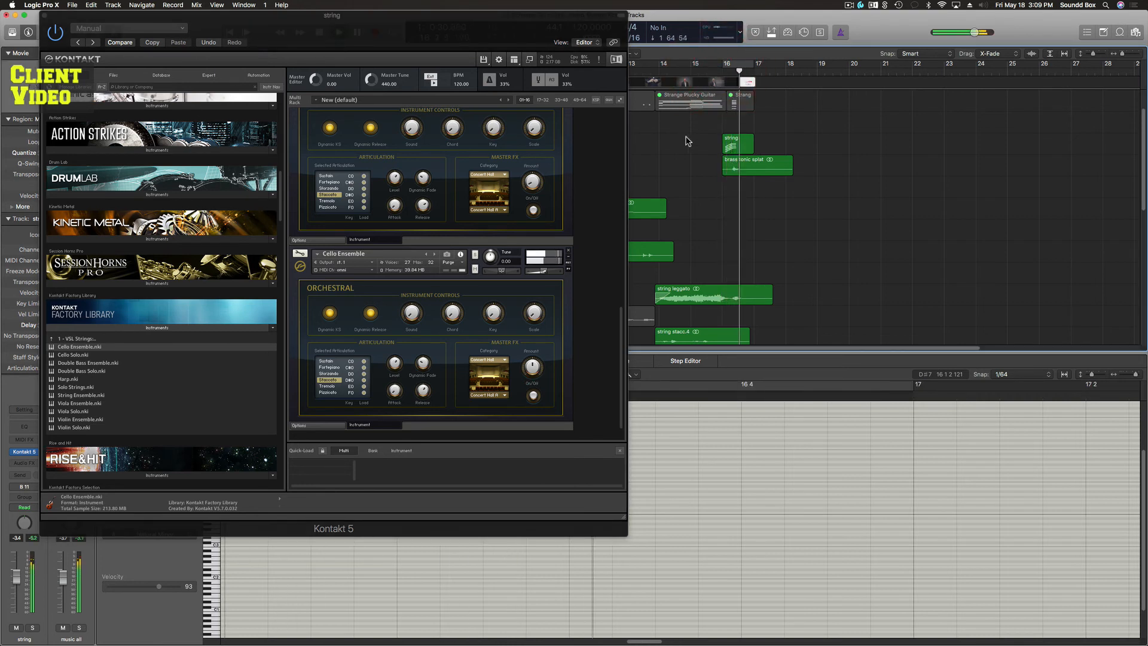
{"action": "key", "text": "space"}
{"action": "left_click_drag", "start_coordinate": [543, 273], "coordinate": [533, 275]}
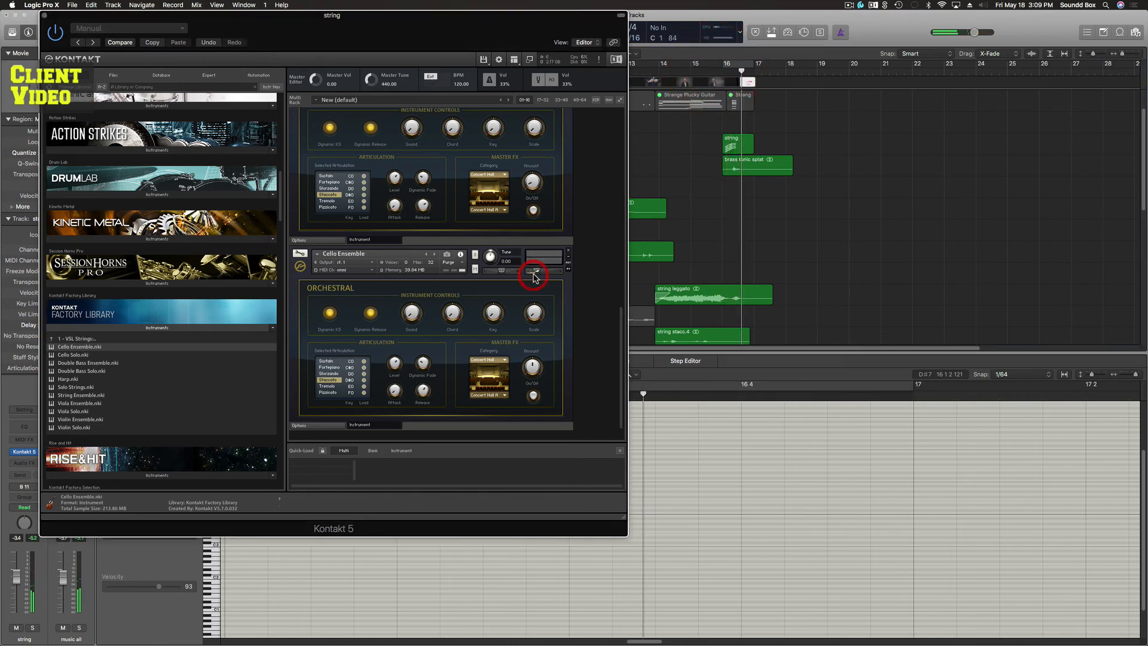
{"action": "left_click", "coordinate": [712, 75]}
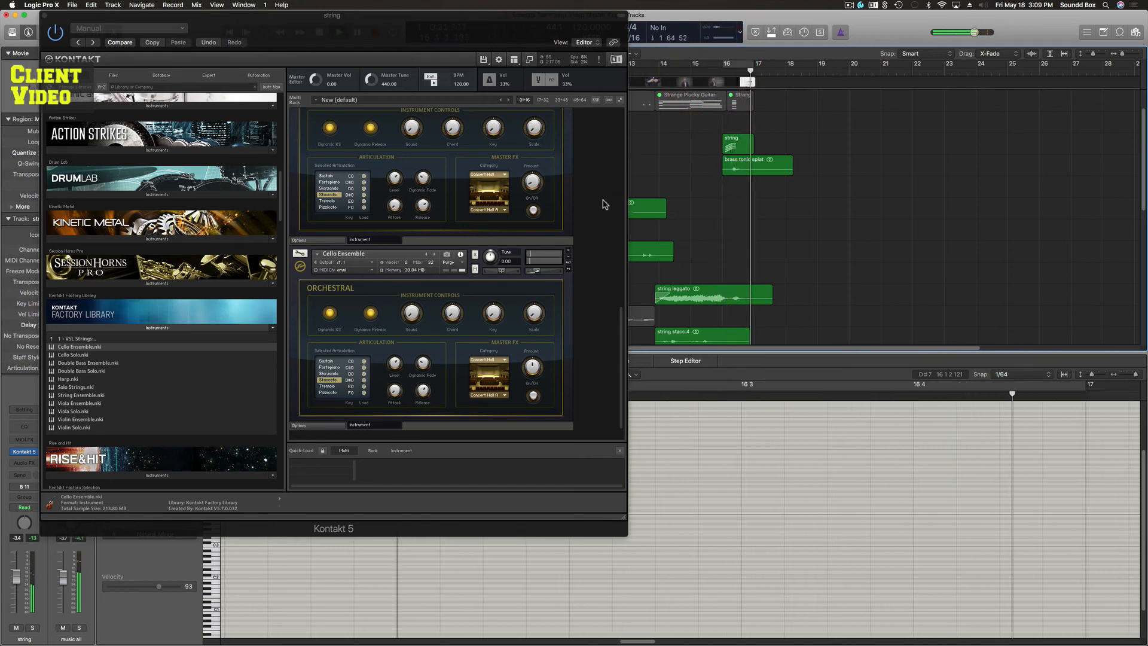
- Move the Kontakt window clear of the transport and pan the Cello Ensemble to about 21 R
{"action": "left_click_drag", "start_coordinate": [279, 17], "coordinate": [333, 171]}
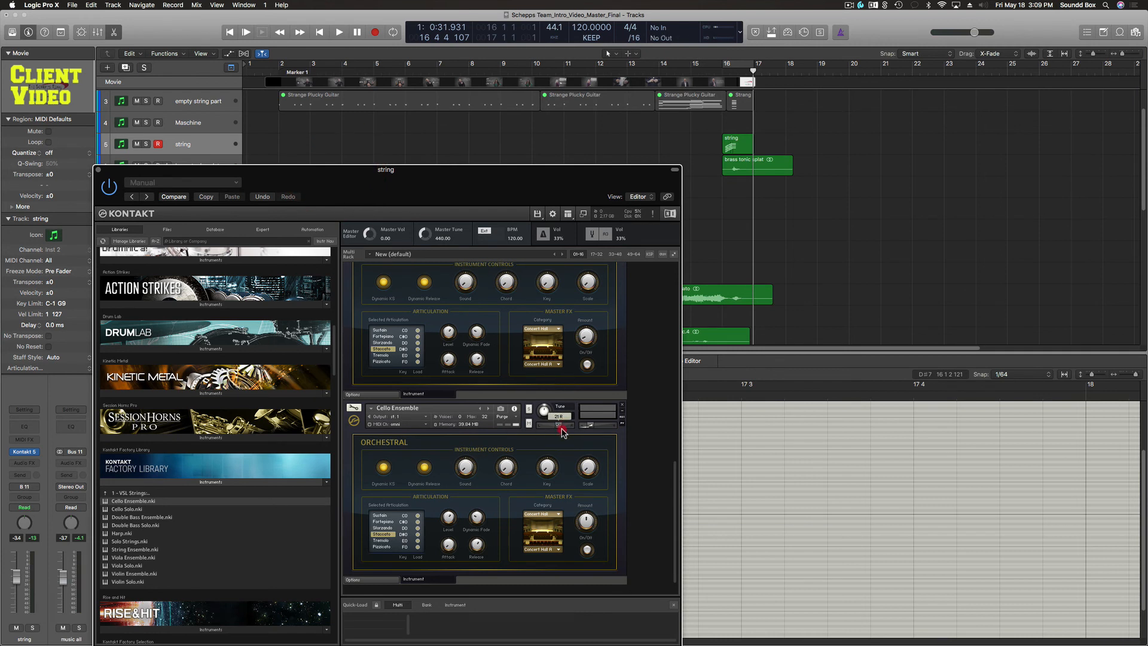
{"action": "scroll", "coordinate": [574, 359], "scroll_direction": "up", "scroll_amount": 3}
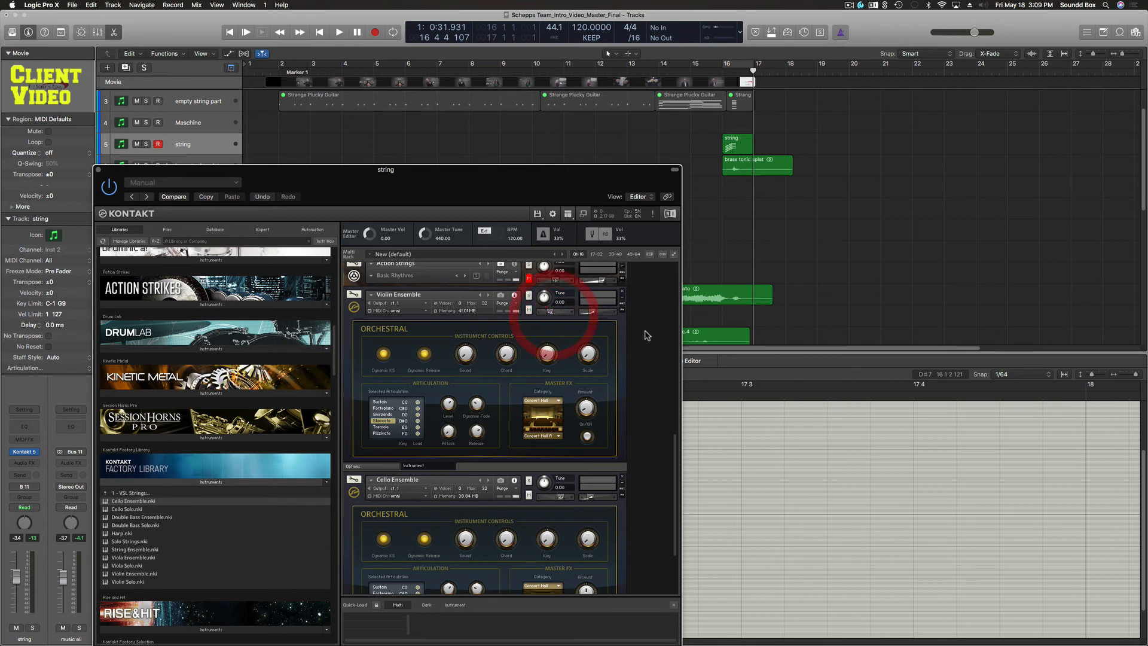
{"action": "scroll", "coordinate": [642, 335], "scroll_direction": "up", "scroll_amount": 3}
{"action": "scroll", "coordinate": [641, 334], "scroll_direction": "up", "scroll_amount": 5}
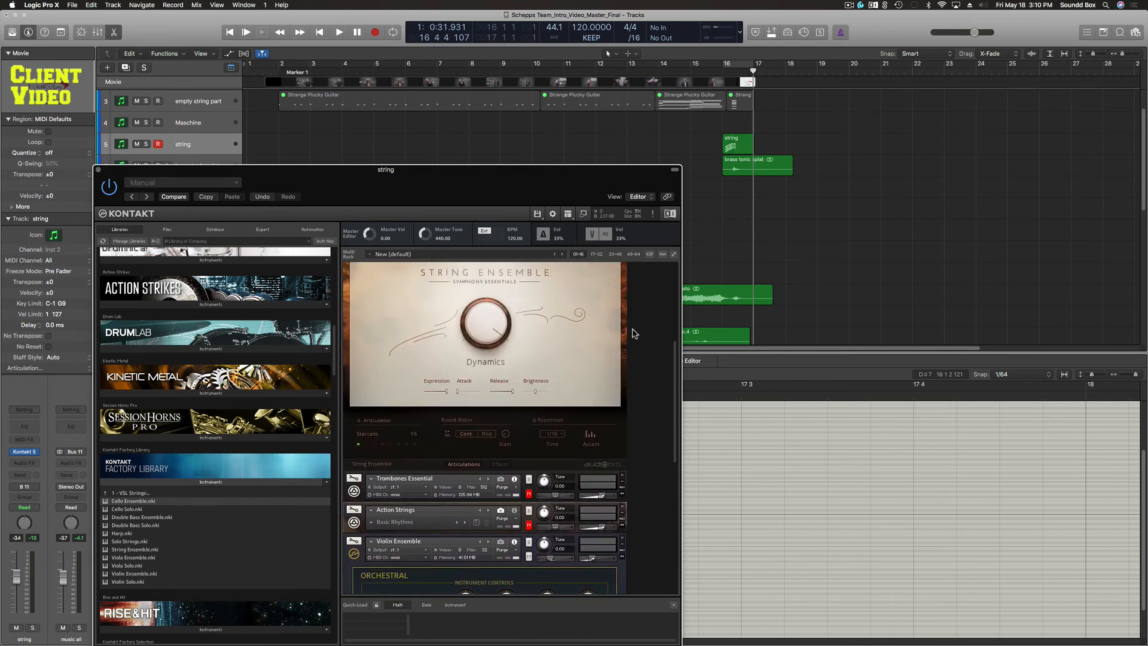
- Nudge the String Ensemble Essential's pan slightly right while playing the ending, and replay from just before bar 15
{"action": "left_click", "coordinate": [704, 67]}
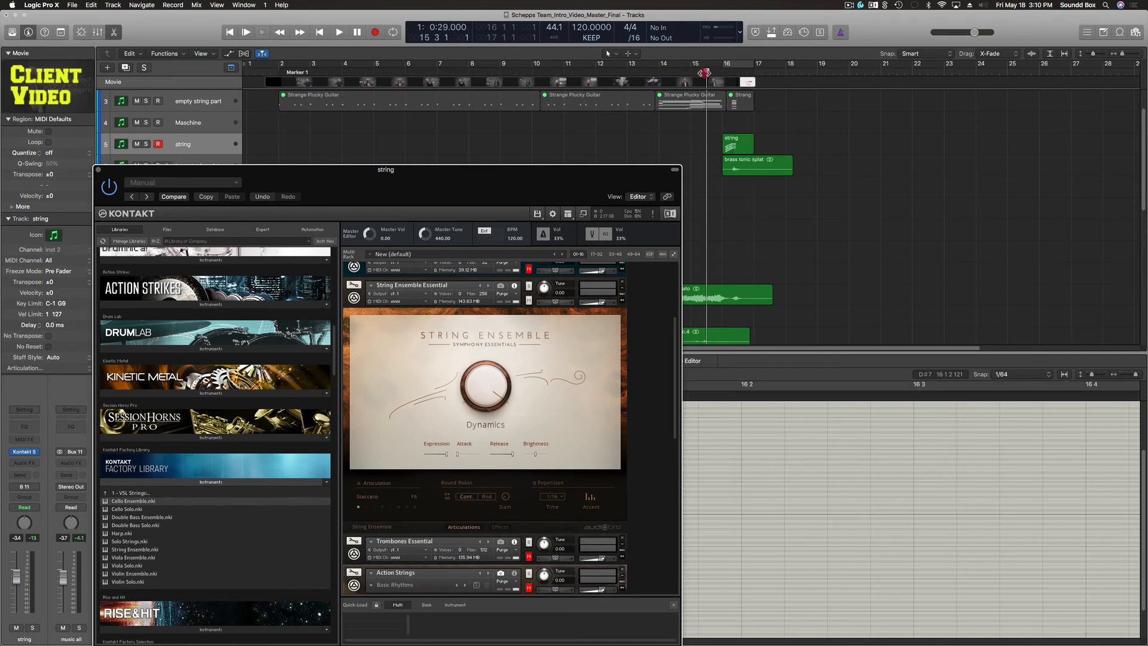
{"action": "key", "text": "space"}
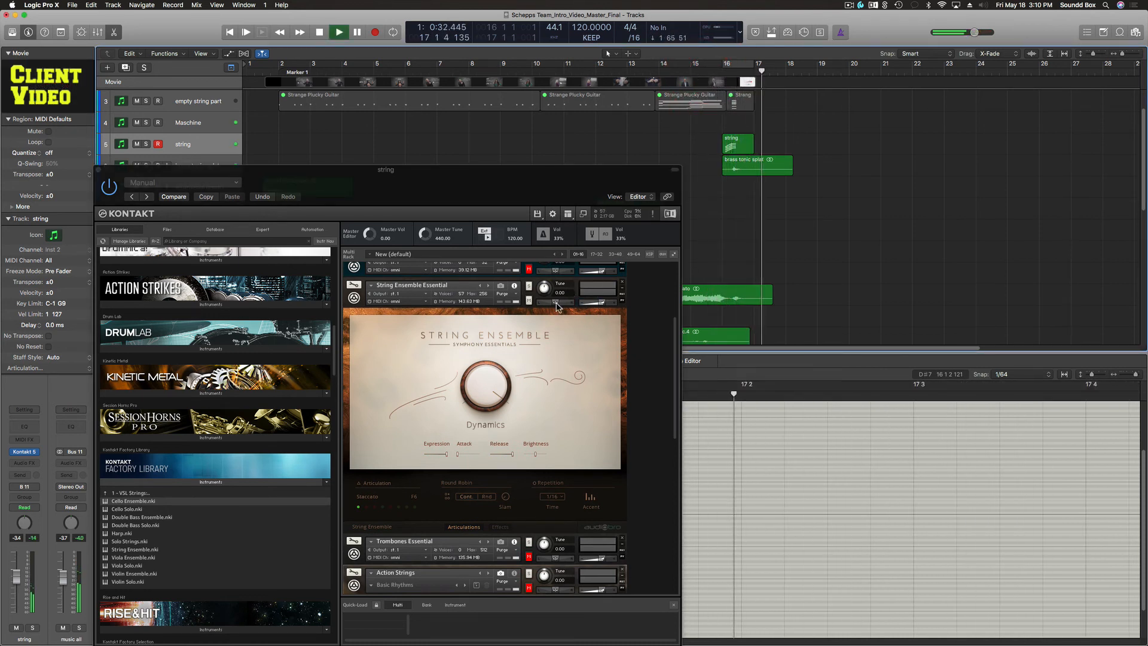
{"action": "left_click_drag", "start_coordinate": [556, 303], "coordinate": [560, 306]}
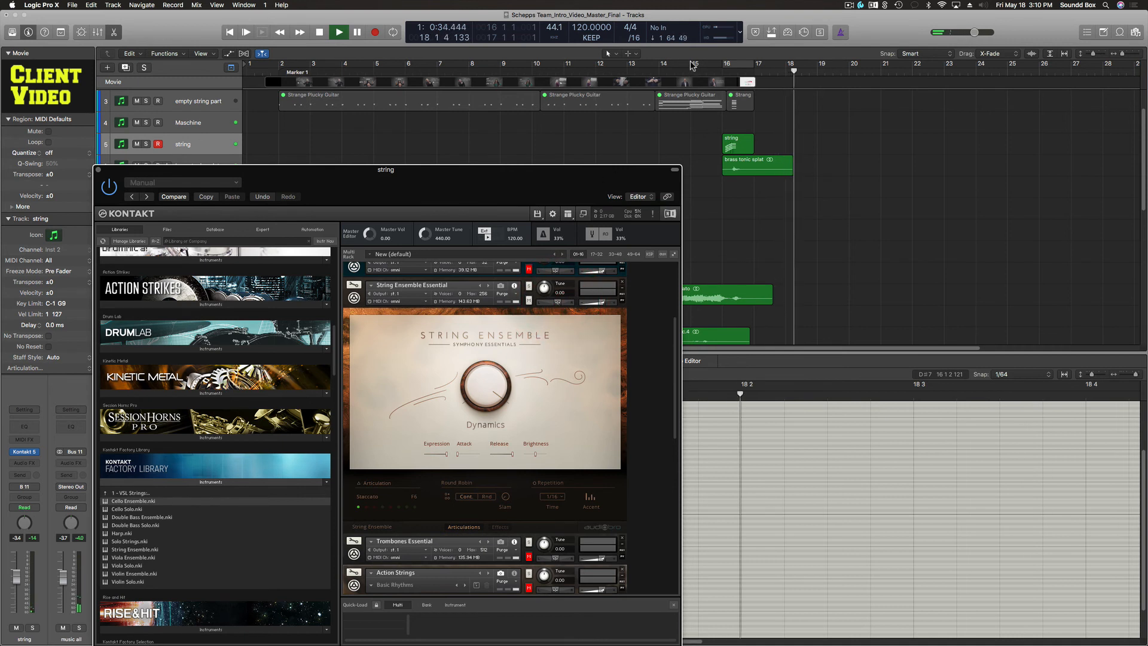
{"action": "left_click", "coordinate": [688, 67]}
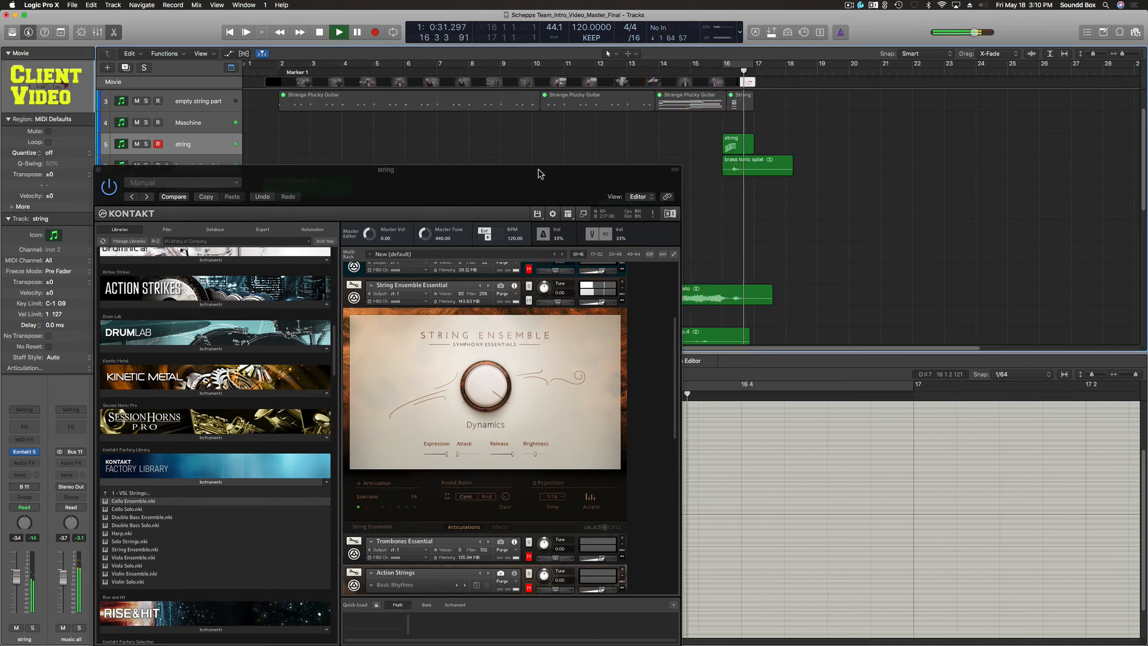
{"action": "left_click_drag", "start_coordinate": [540, 172], "coordinate": [571, 257]}
{"action": "key", "text": "space"}
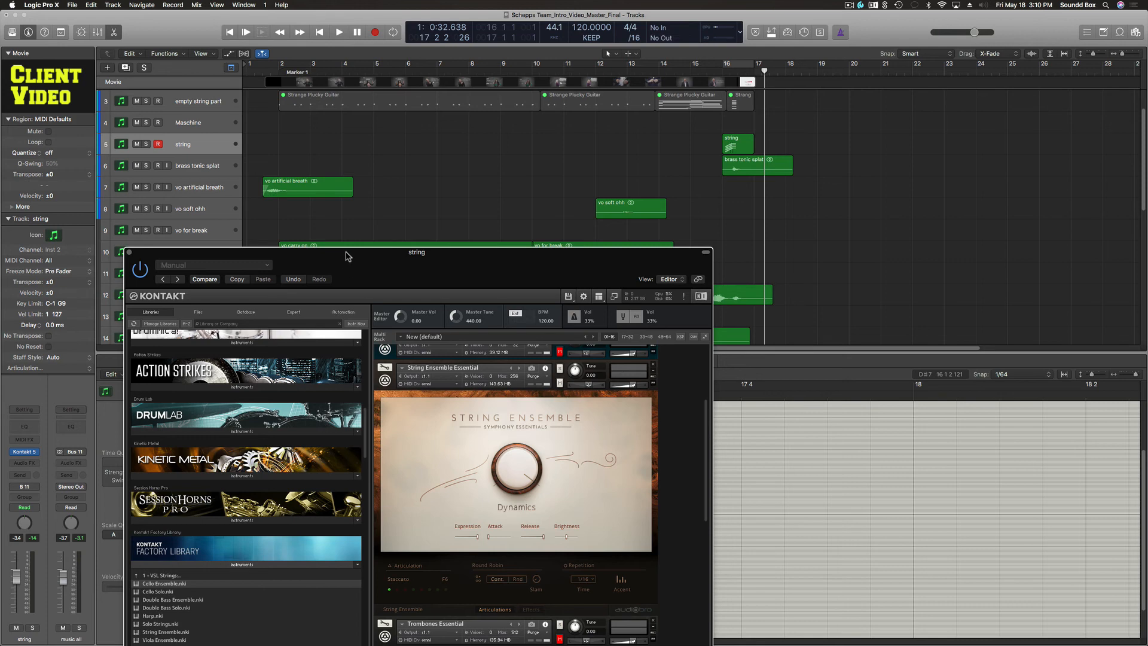
- Reposition and close the string track's Kontakt window to return to the arrangement
{"action": "left_click_drag", "start_coordinate": [347, 256], "coordinate": [385, 165]}
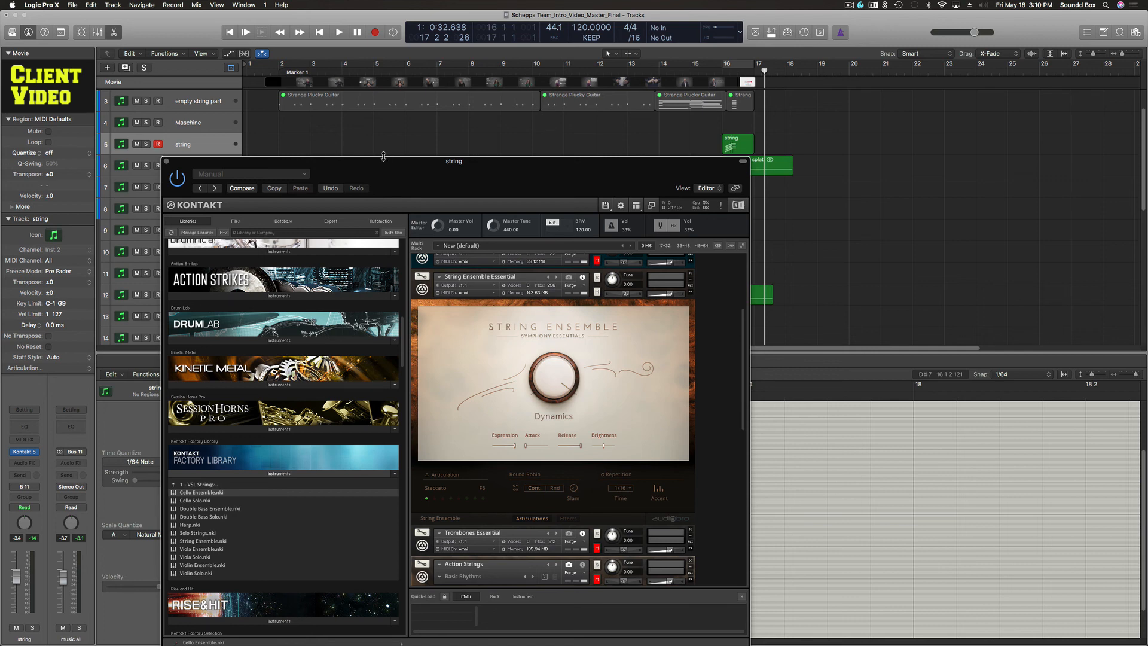
{"action": "mouse_move", "coordinate": [388, 161]}
{"action": "left_mouse_down"}
{"action": "mouse_move", "coordinate": [299, 191]}
{"action": "mouse_move", "coordinate": [261, 174]}
{"action": "mouse_move", "coordinate": [401, 162]}
{"action": "left_mouse_up"}
{"action": "left_click", "coordinate": [180, 162]}
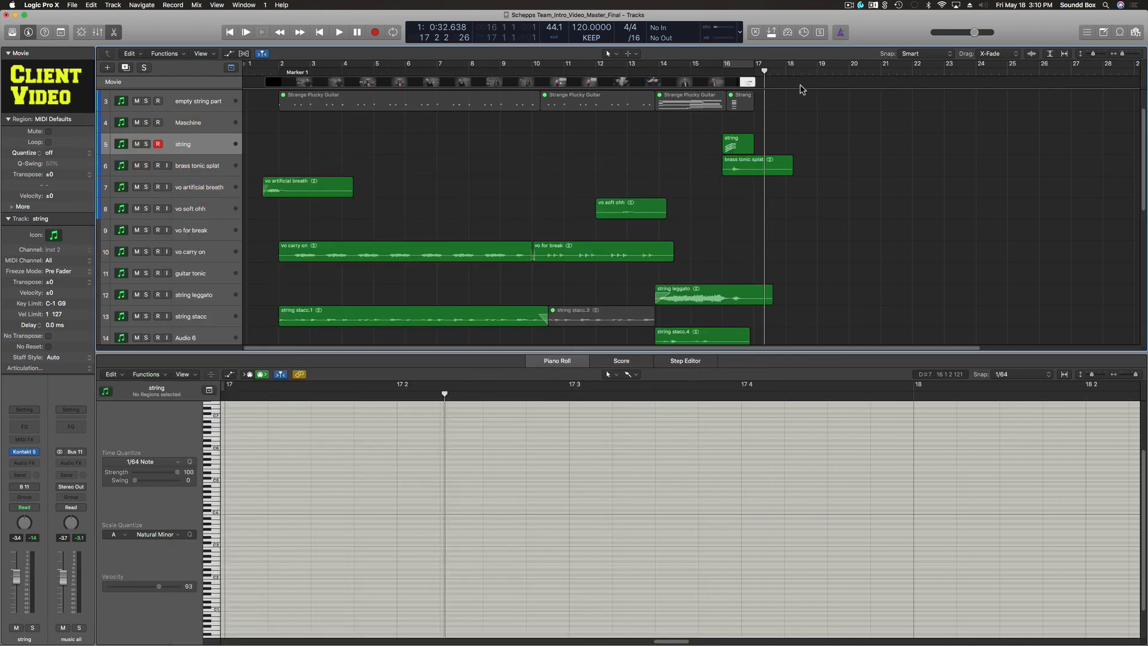
- Bring up the string region's stacked ascending notes in the Piano Roll and play them from just before bar 16
{"action": "left_click", "coordinate": [750, 145]}
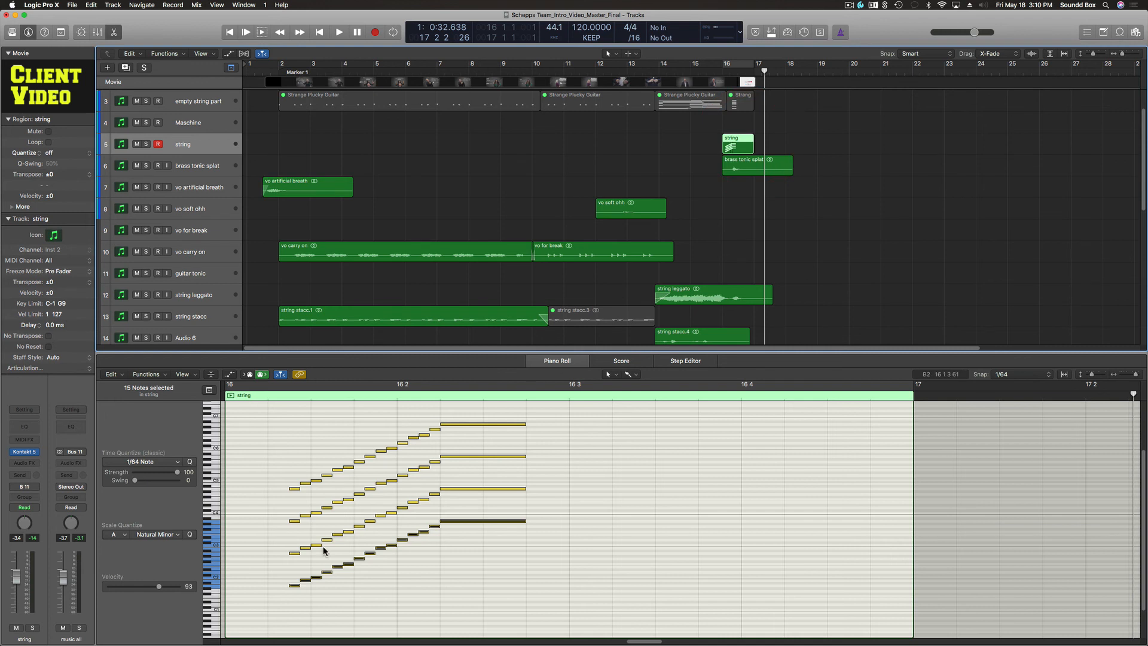
{"action": "scroll", "coordinate": [323, 549], "scroll_direction": "up", "scroll_amount": 3}
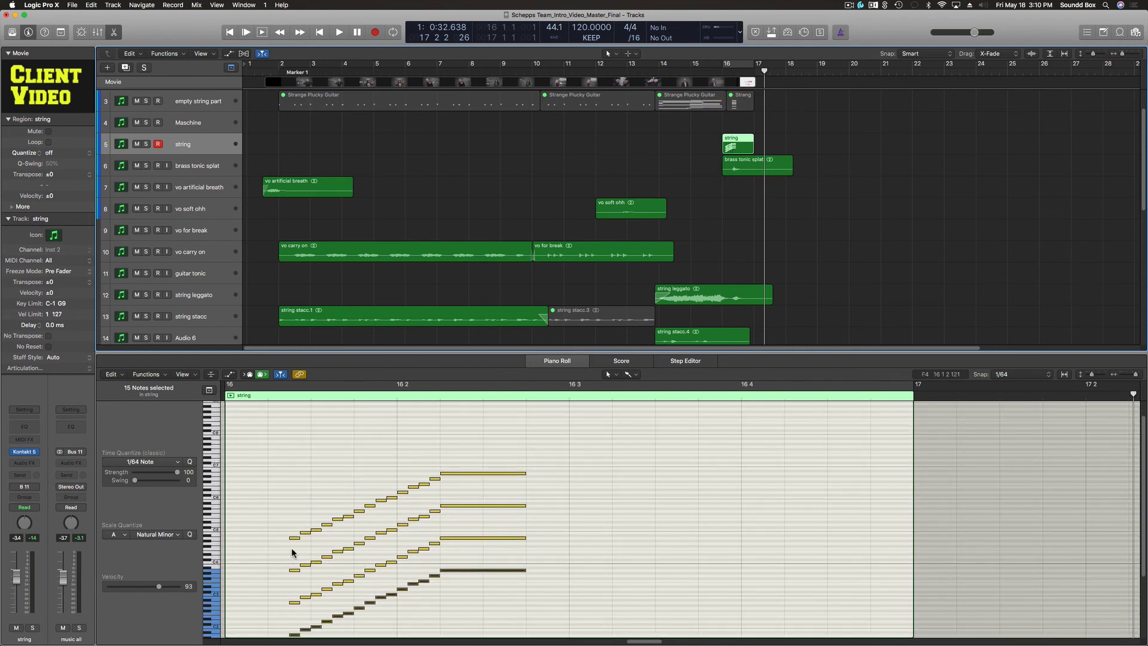
{"action": "scroll", "coordinate": [293, 552], "scroll_direction": "left", "scroll_amount": 5}
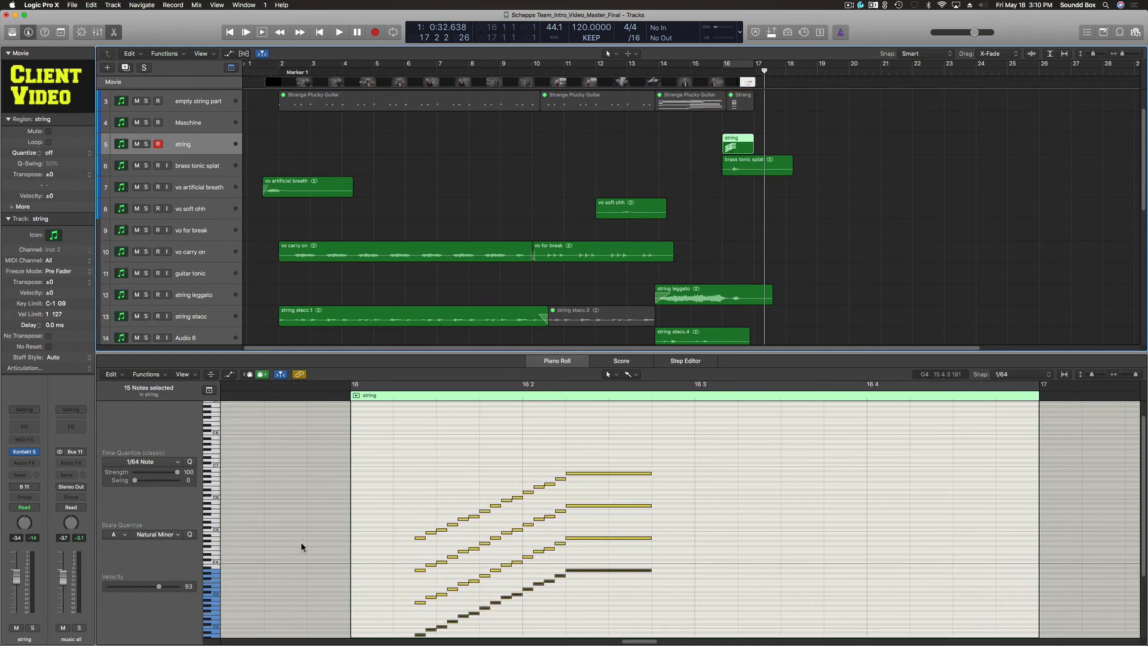
{"action": "scroll", "coordinate": [301, 546], "scroll_direction": "down", "scroll_amount": 5}
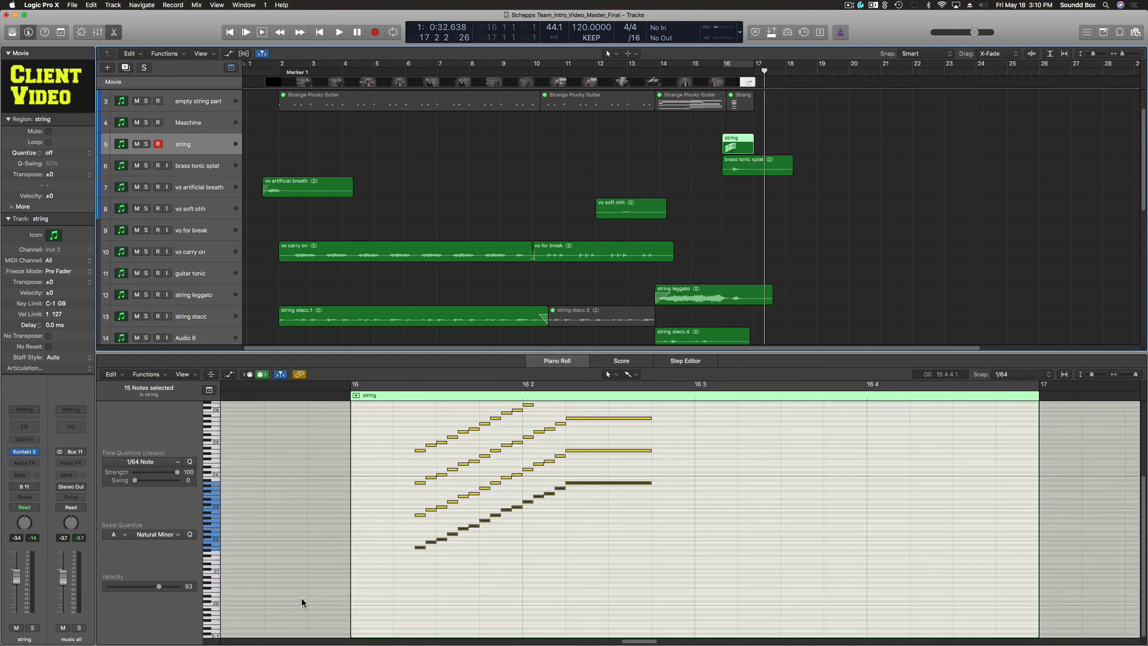
{"action": "left_click", "coordinate": [274, 394]}
{"action": "key", "text": "space"}
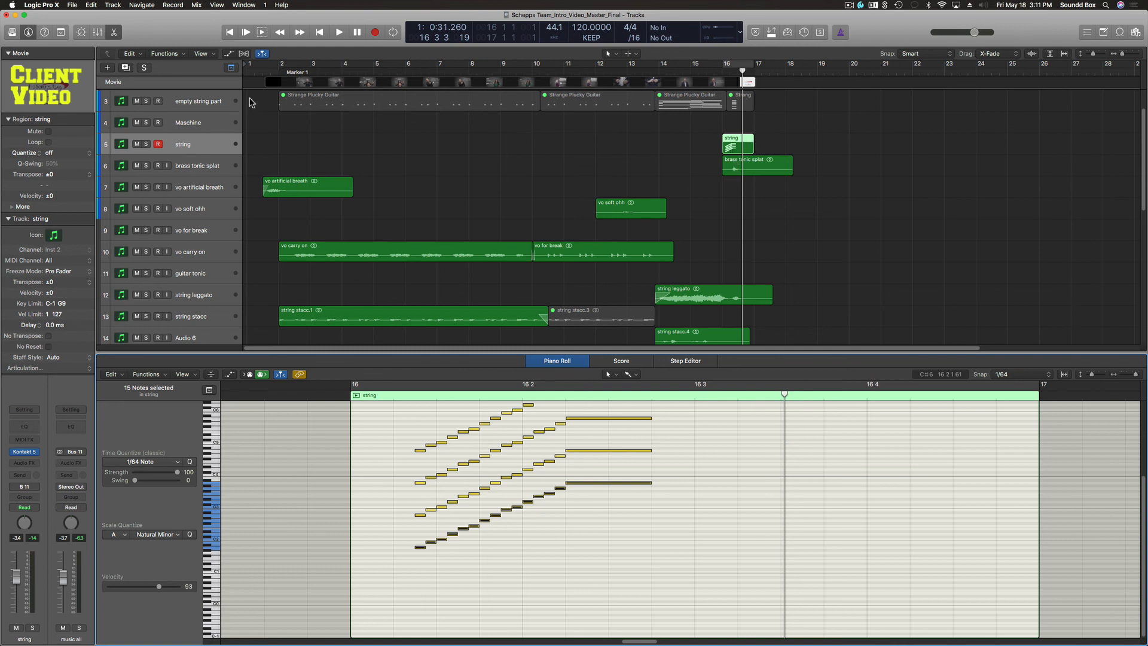
- Play the whole arrangement from its opening, midway through bar 1
{"action": "left_click", "coordinate": [265, 73]}
{"action": "key", "text": "space"}
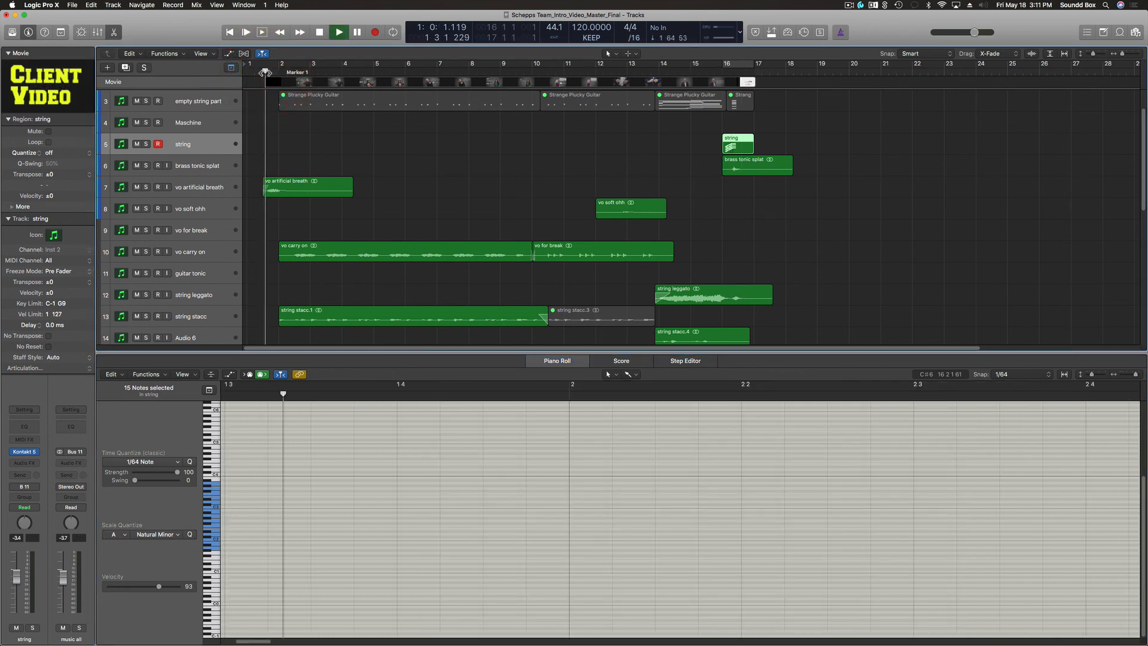